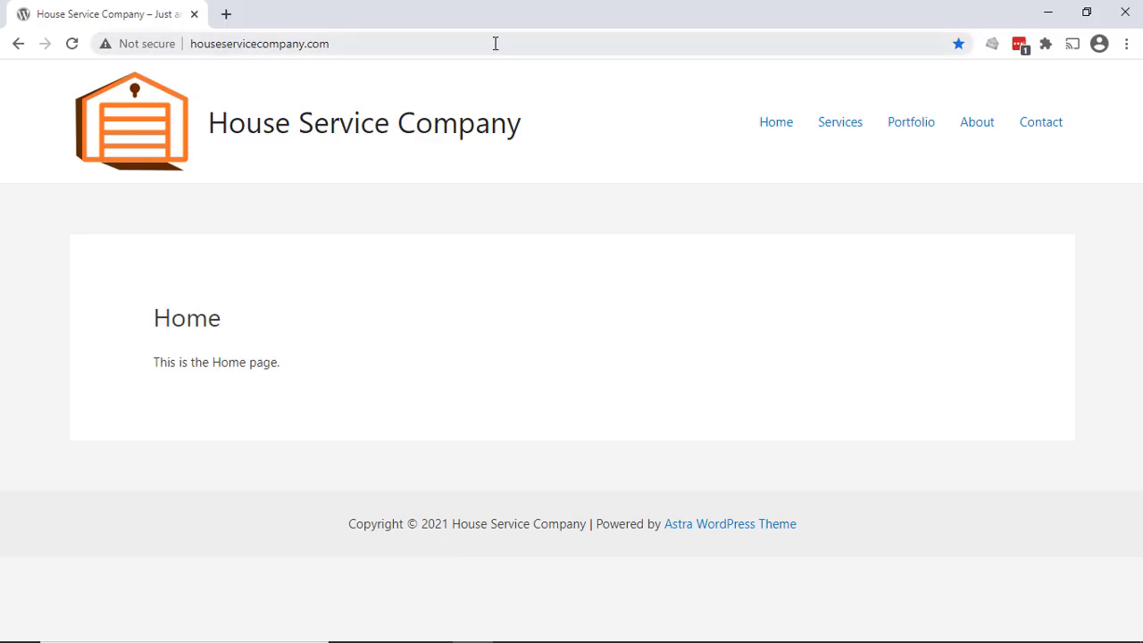
Step: Open the site's WordPress admin dashboard at houseservicecompany.com/wp-admin
{"action": "left_click", "coordinate": [495, 45]}
{"action": "left_click", "coordinate": [520, 50]}
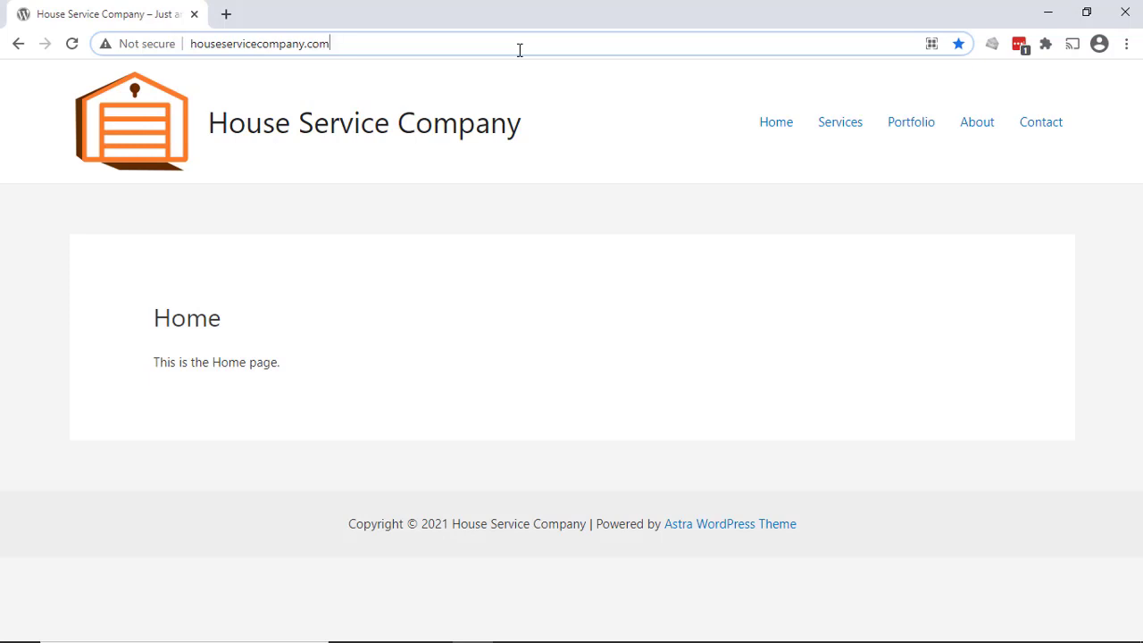
{"action": "type", "text": "/wp-admin"}
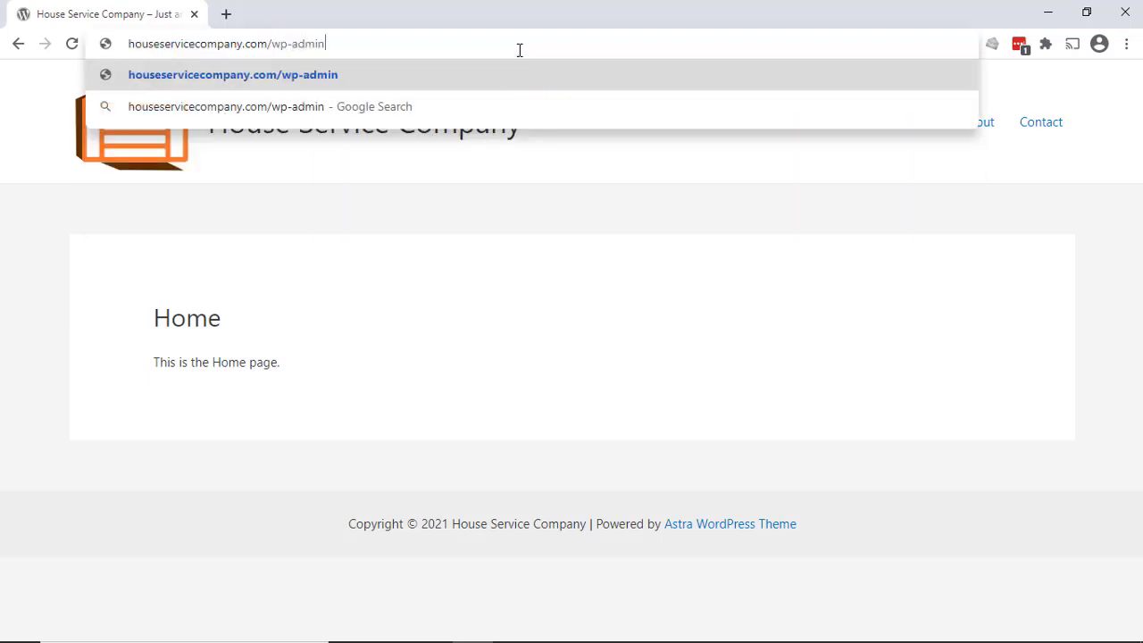
{"action": "key", "text": "Return"}
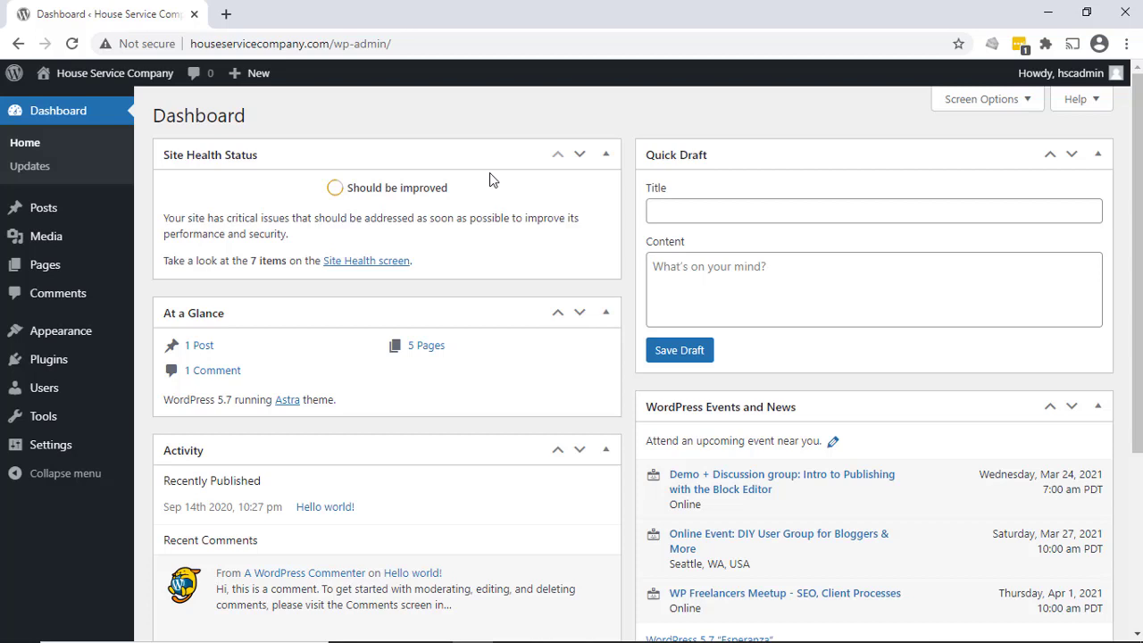
Step: Create a new page titled "Contact Page" with the paragraph "this is sample text"
{"action": "mouse_move", "coordinate": [72, 275]}
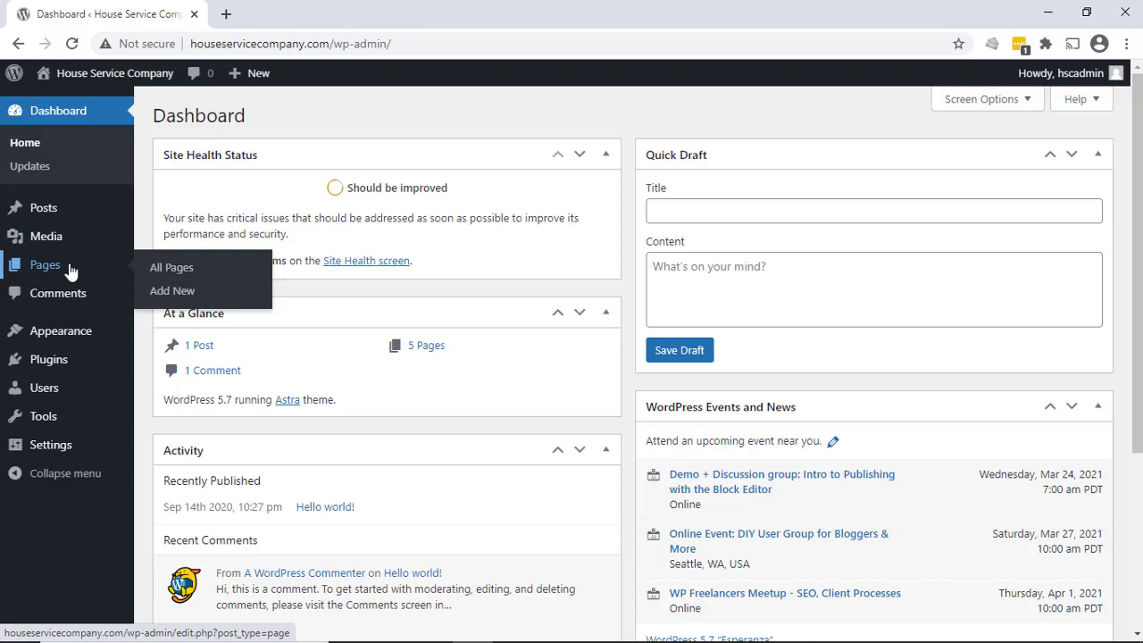
{"action": "left_click", "coordinate": [183, 280]}
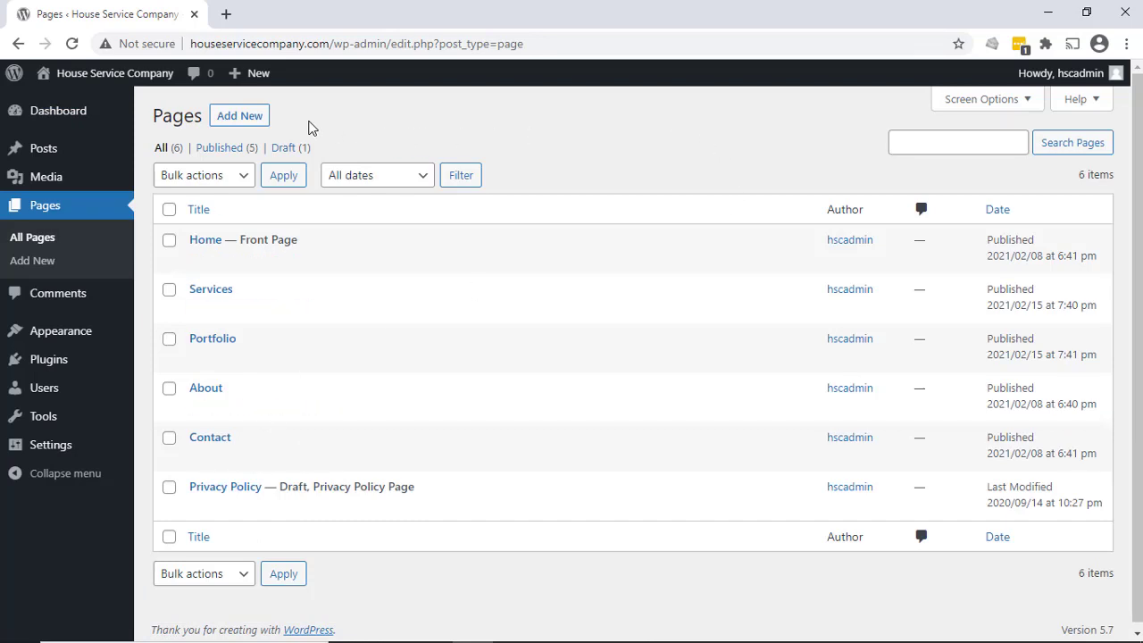
{"action": "left_click", "coordinate": [239, 120]}
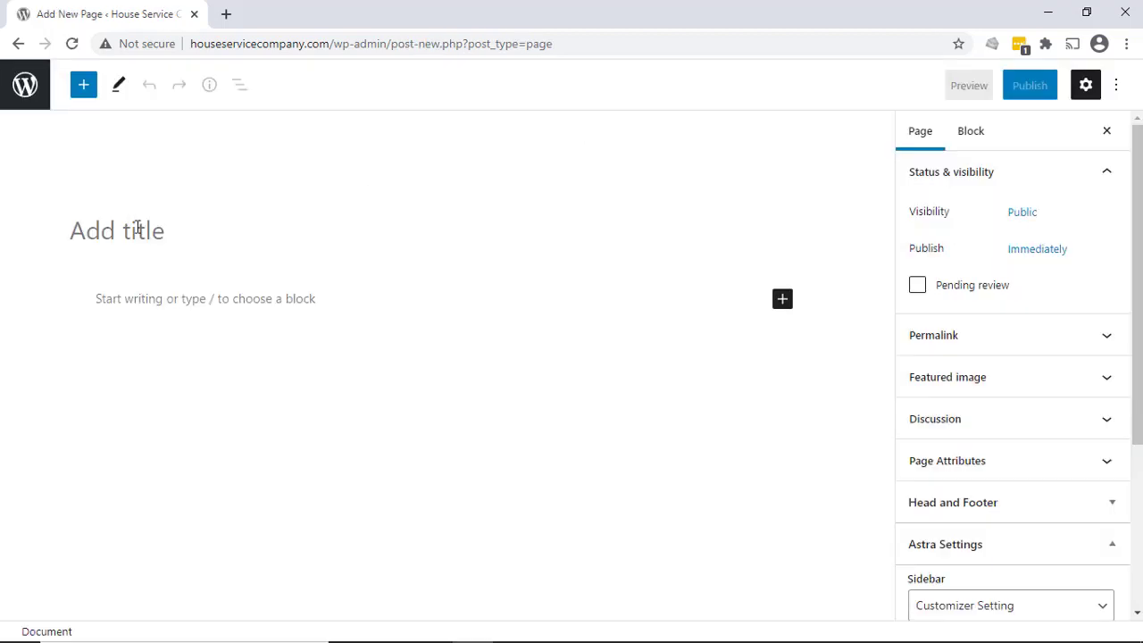
{"action": "left_click", "coordinate": [167, 231]}
{"action": "type", "text": "Contact Page"}
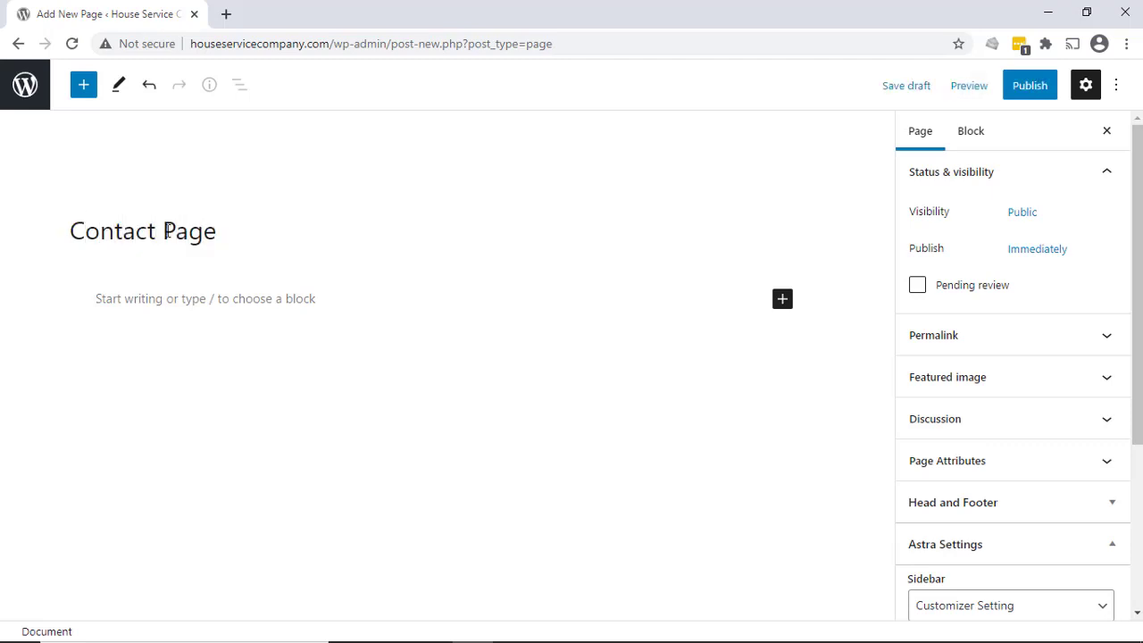
{"action": "left_click", "coordinate": [206, 297]}
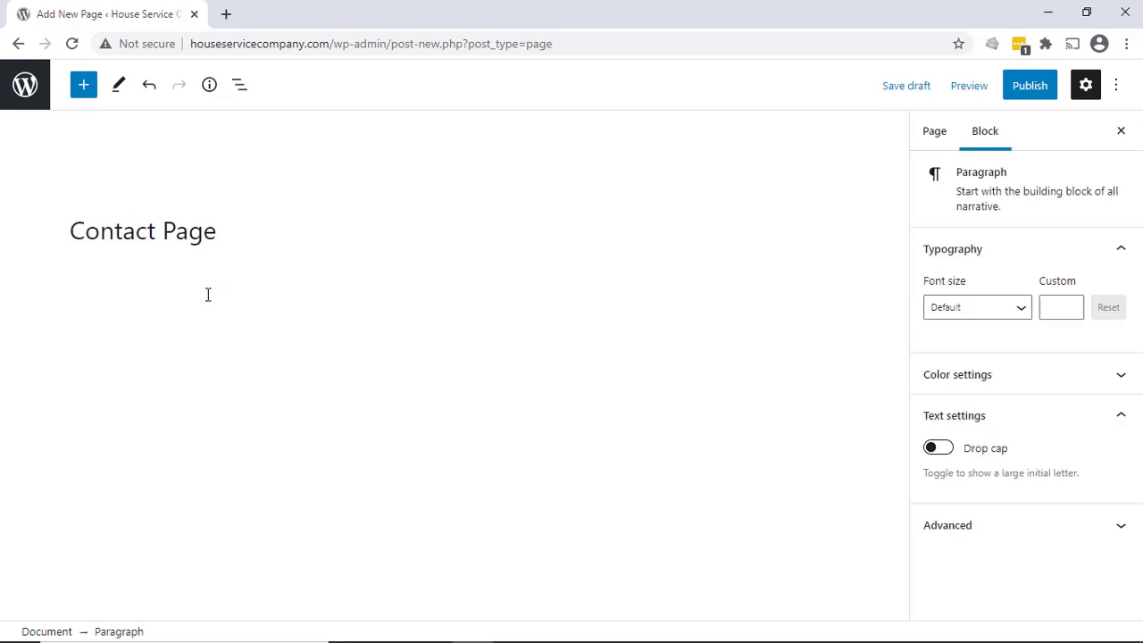
{"action": "type", "text": "this is sample text"}
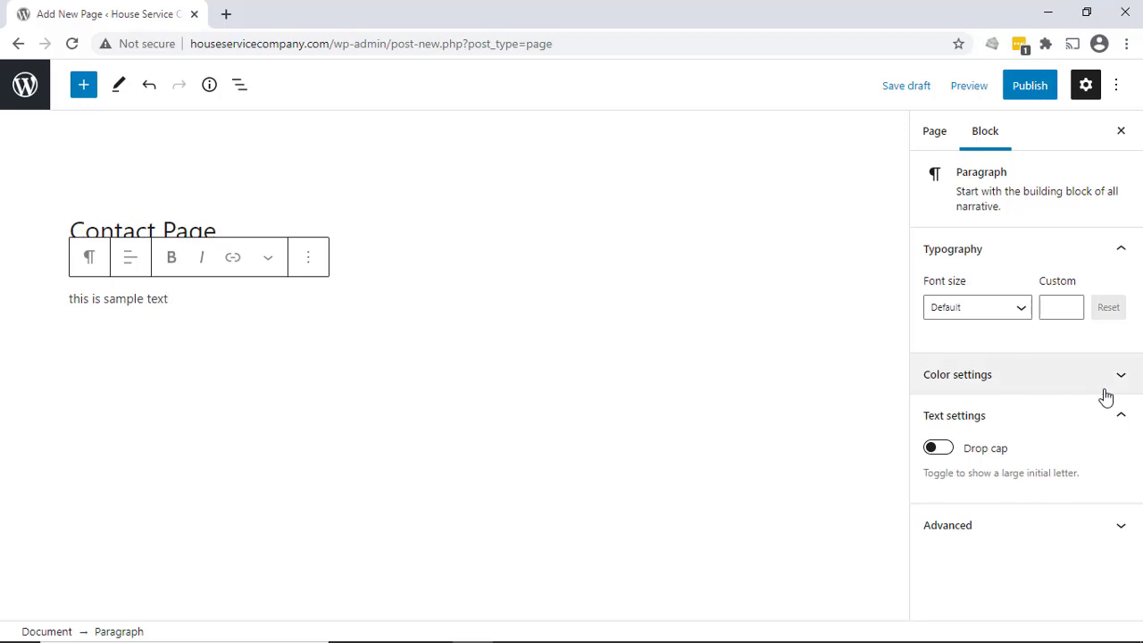
Step: Check the new page's permalink settings, then publish the page and view it on the site
{"action": "left_click", "coordinate": [938, 130]}
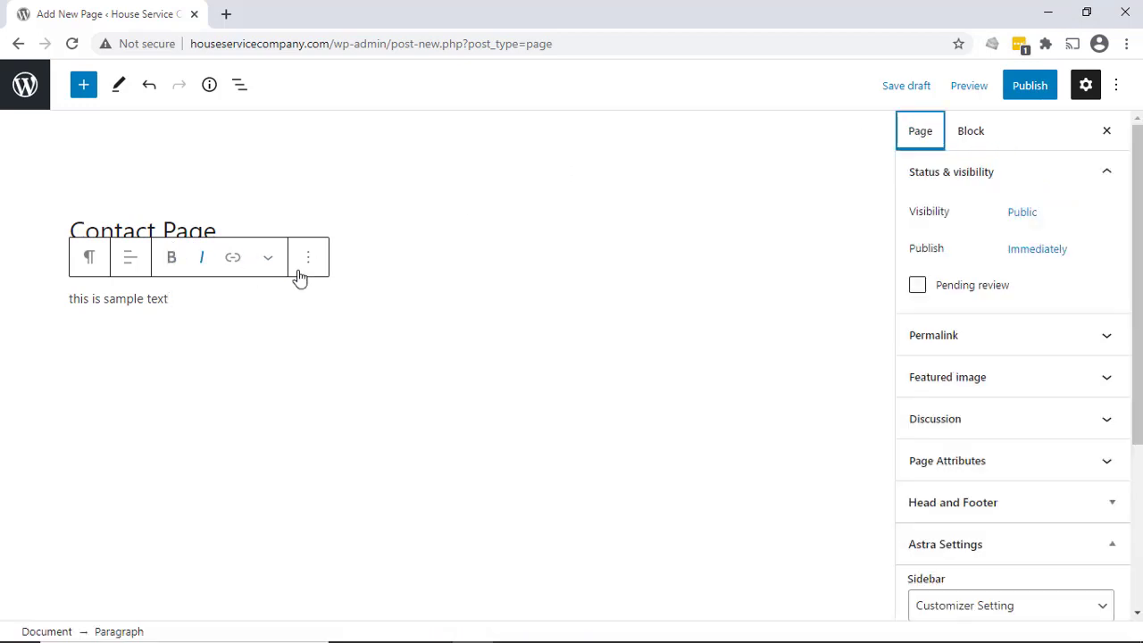
{"action": "left_click", "coordinate": [933, 338]}
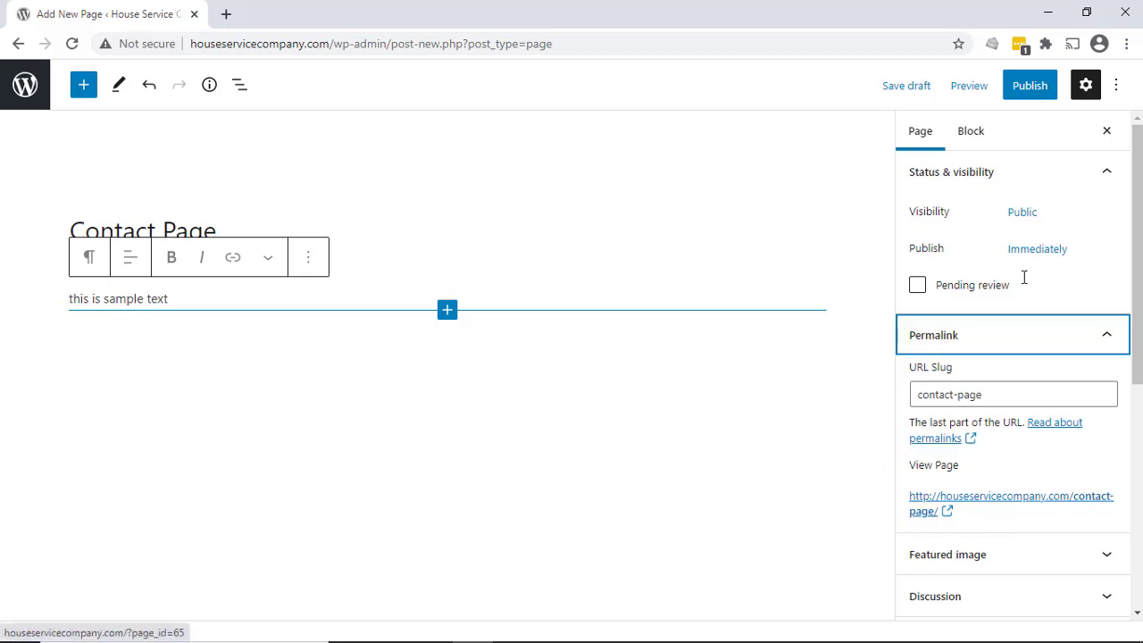
{"action": "left_click", "coordinate": [1035, 91]}
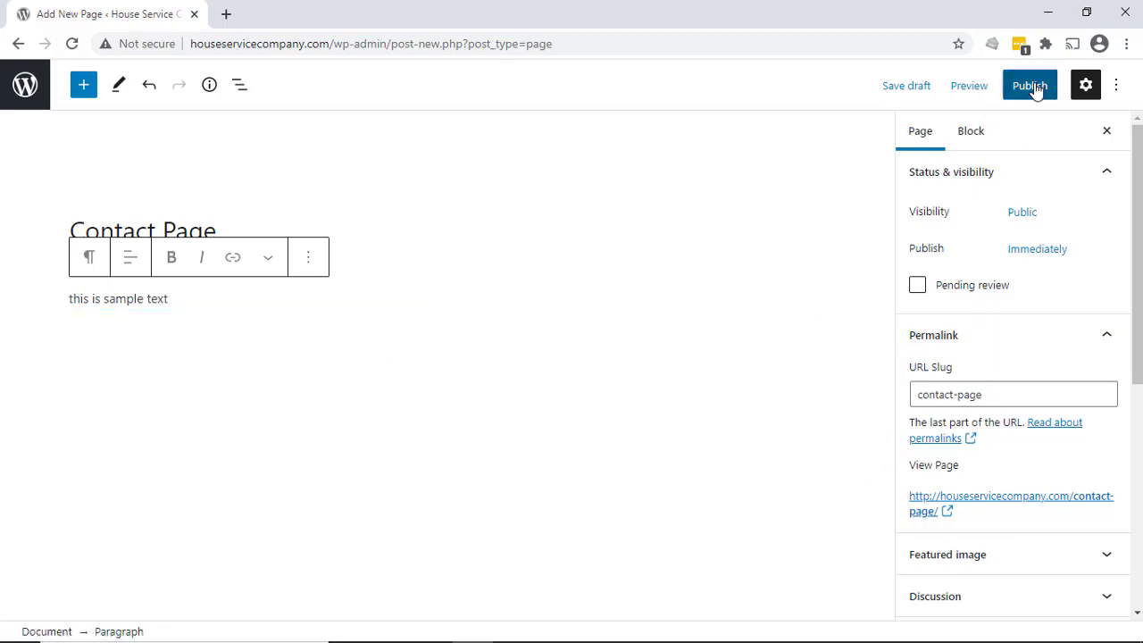
{"action": "left_click", "coordinate": [981, 91]}
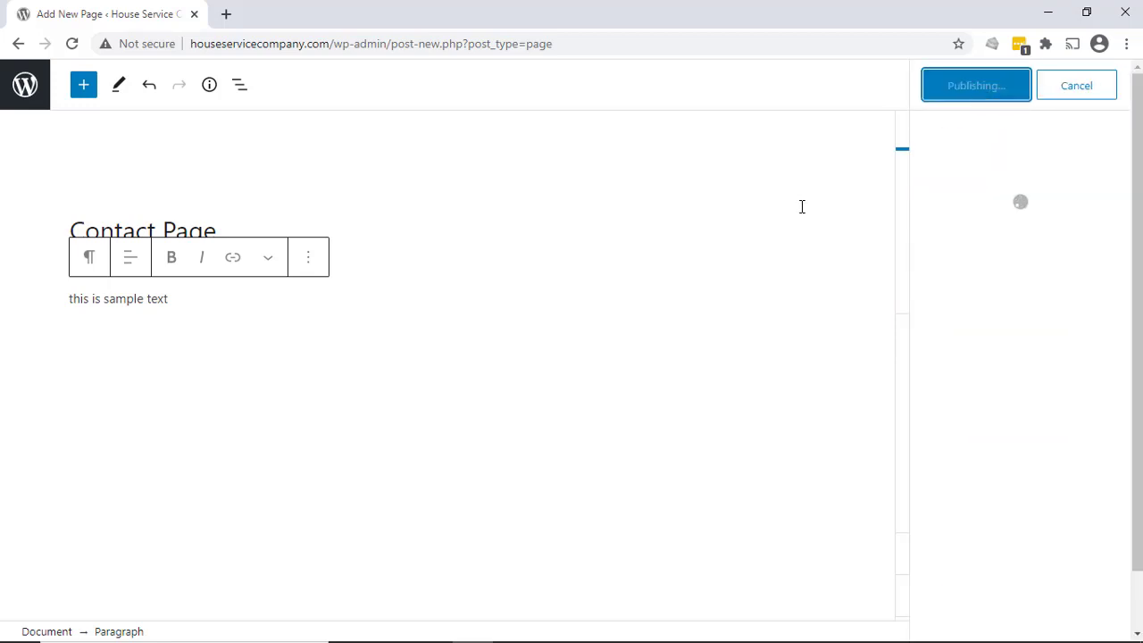
{"action": "left_click", "coordinate": [1007, 270]}
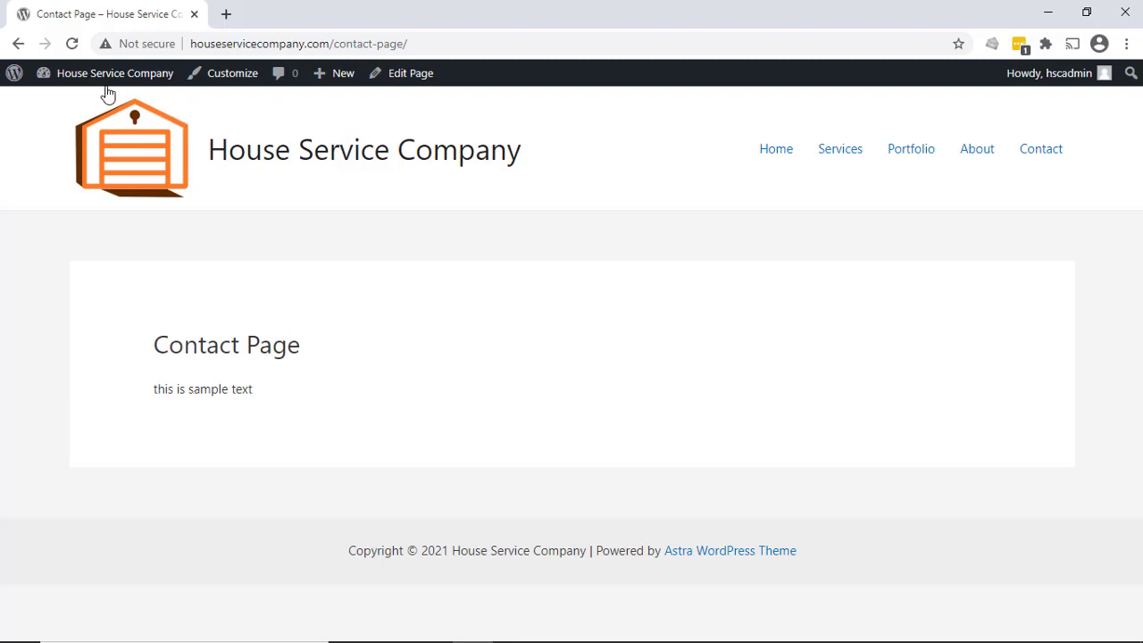
Step: Move the newly published Contact Page to the trash and view the existing Contact page on the site
{"action": "mouse_move", "coordinate": [87, 77]}
{"action": "left_click", "coordinate": [64, 103]}
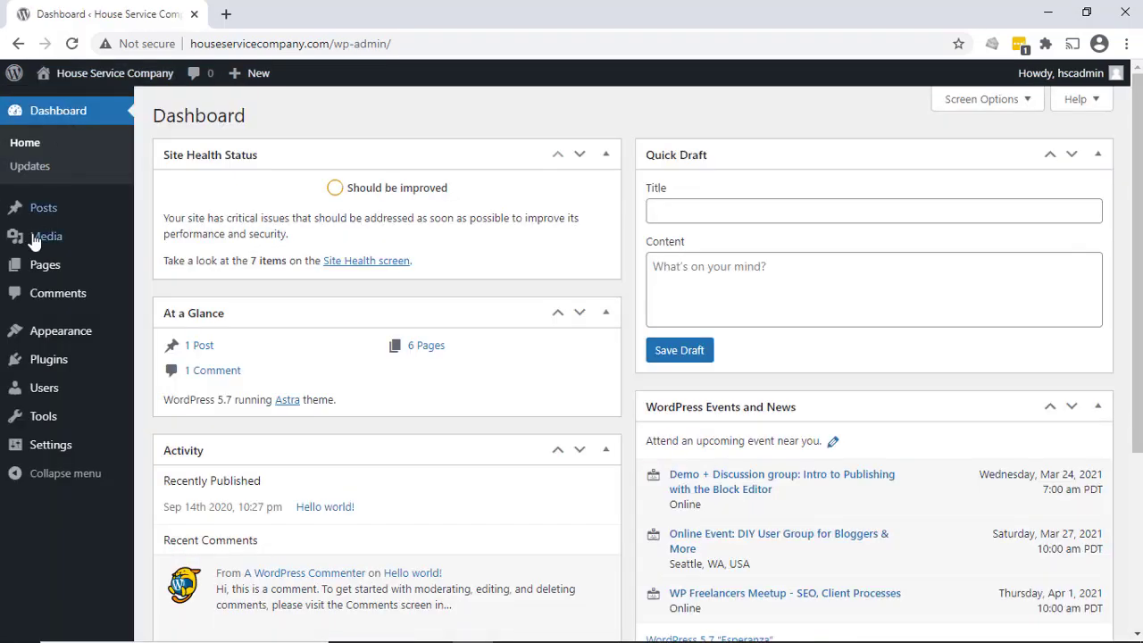
{"action": "mouse_move", "coordinate": [52, 268]}
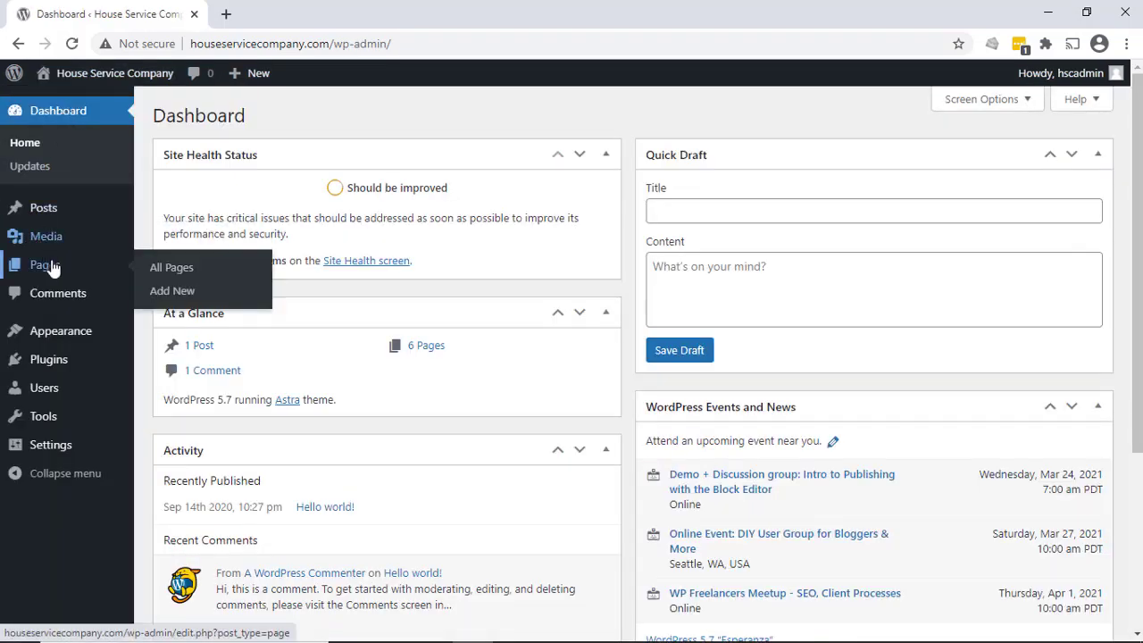
{"action": "left_click", "coordinate": [170, 271]}
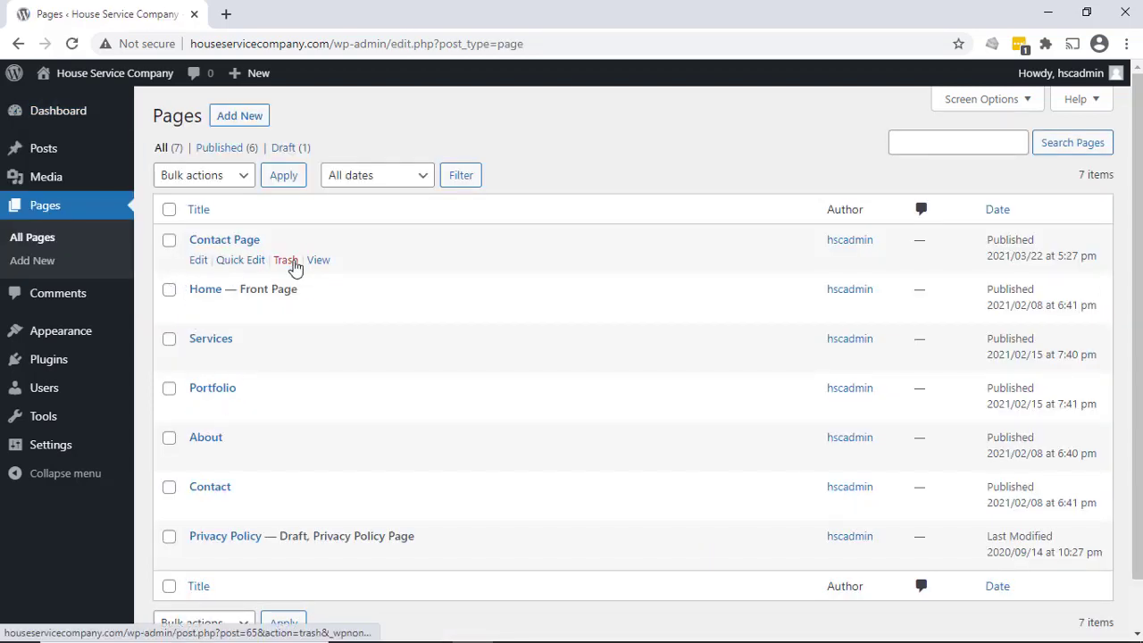
{"action": "left_click", "coordinate": [287, 260]}
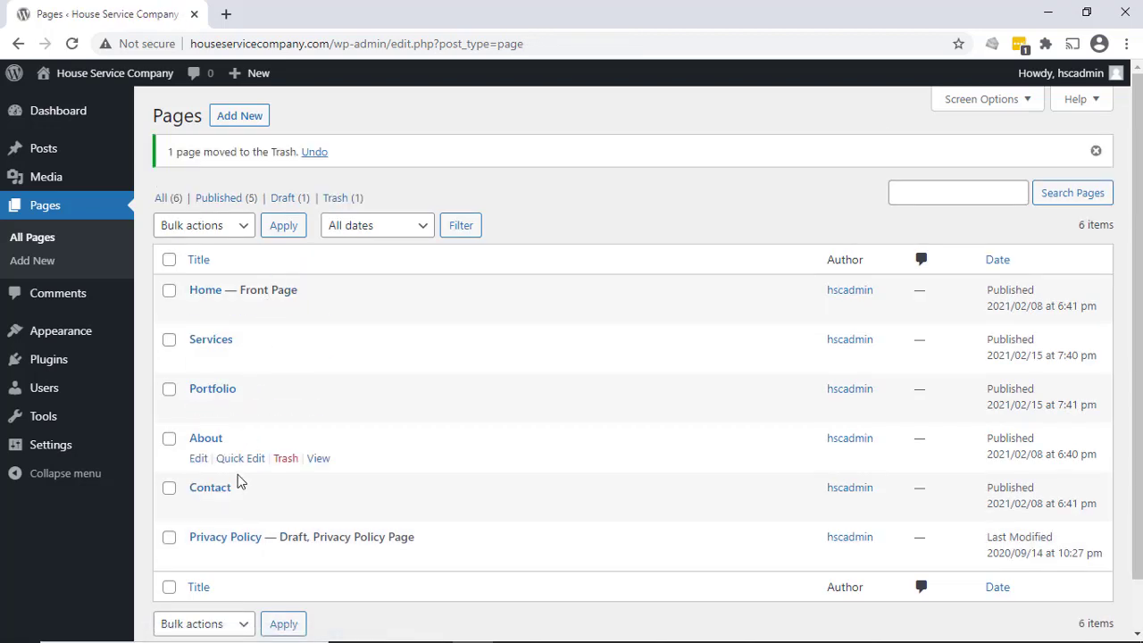
{"action": "left_click", "coordinate": [319, 508]}
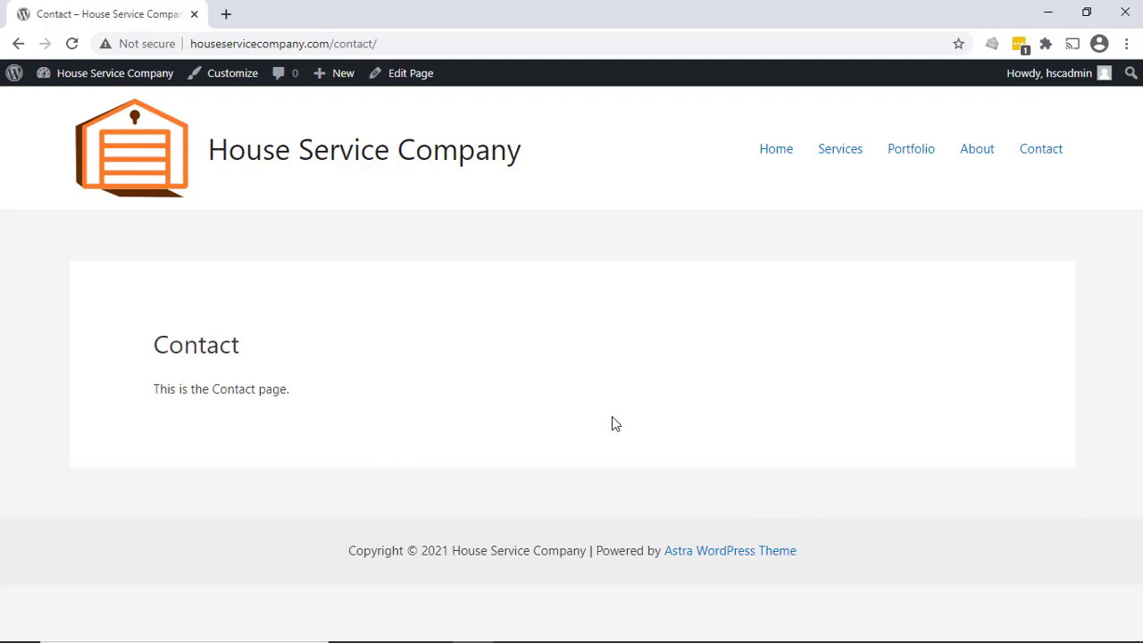
Step: Find the Ninja Forms Contact Form plugin by searching for "ninja forms" in the plugin directory, then install and activate it
{"action": "mouse_move", "coordinate": [103, 75]}
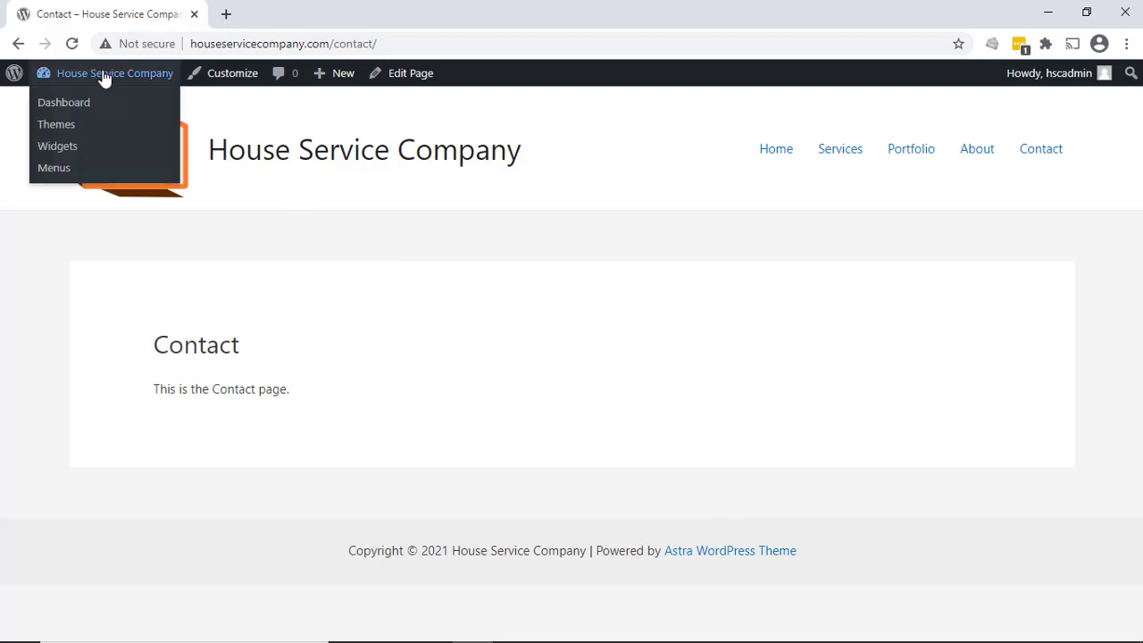
{"action": "left_click", "coordinate": [76, 110]}
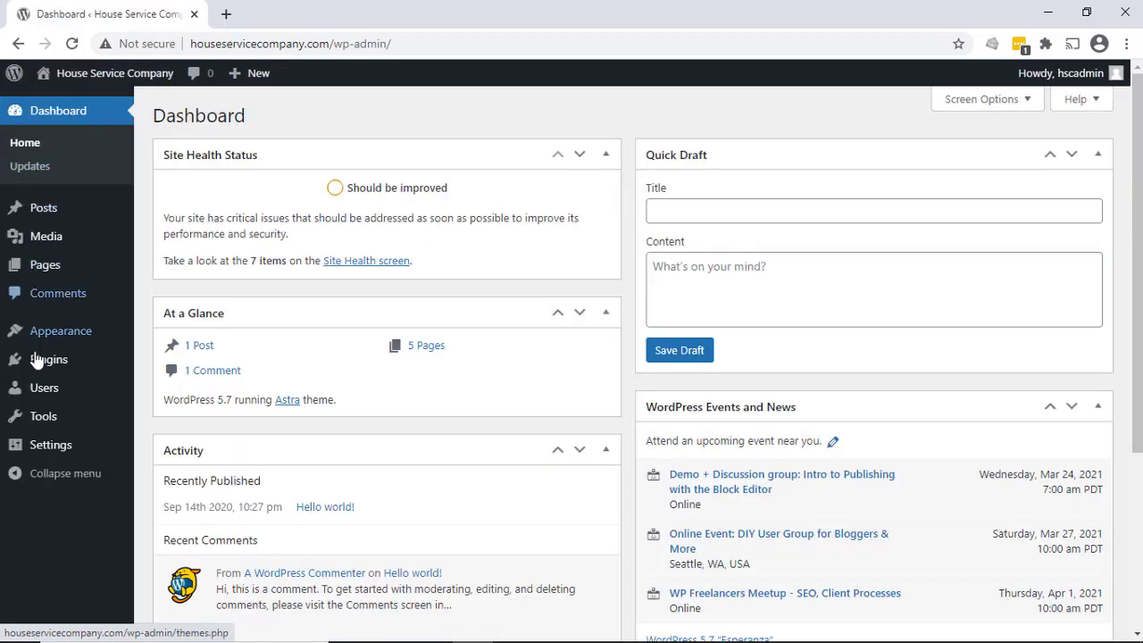
{"action": "mouse_move", "coordinate": [40, 368]}
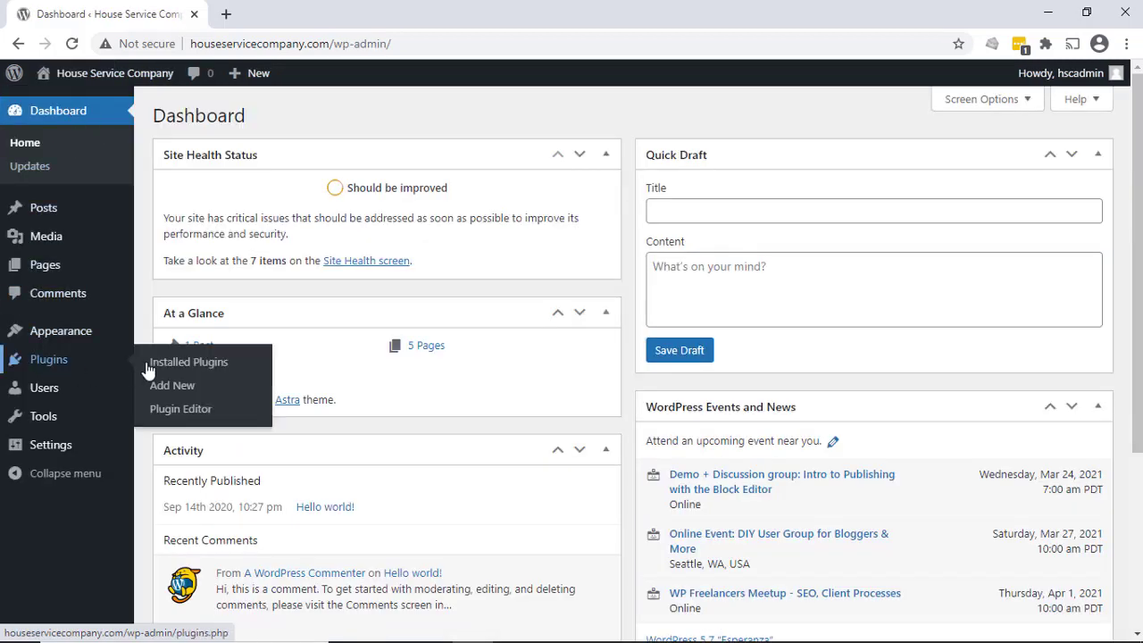
{"action": "left_click", "coordinate": [166, 386]}
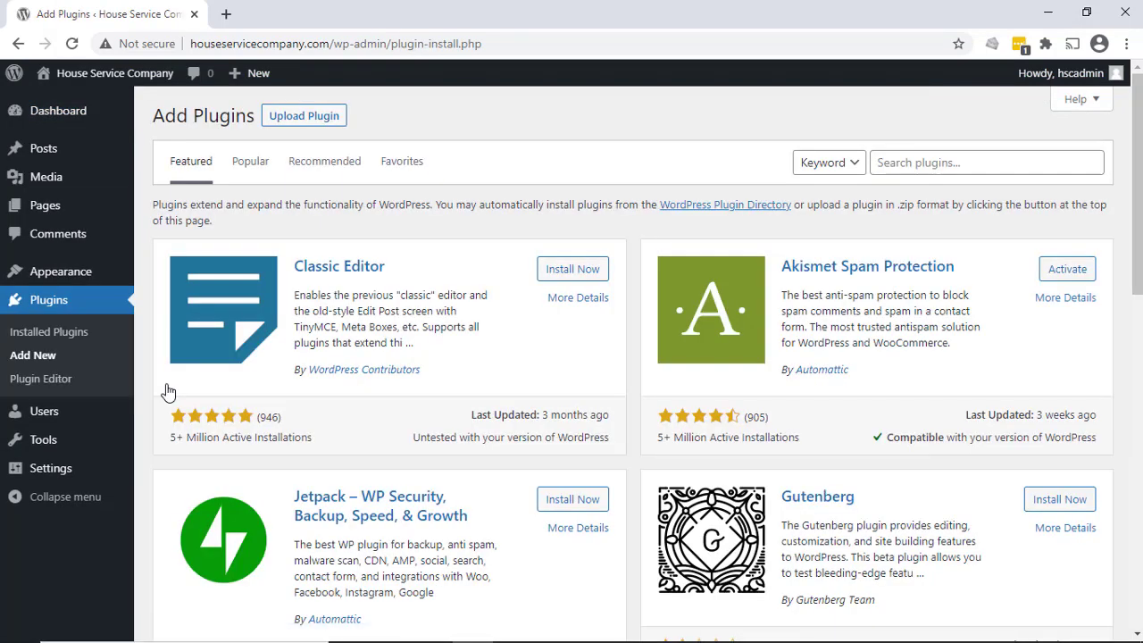
{"action": "left_click", "coordinate": [979, 165]}
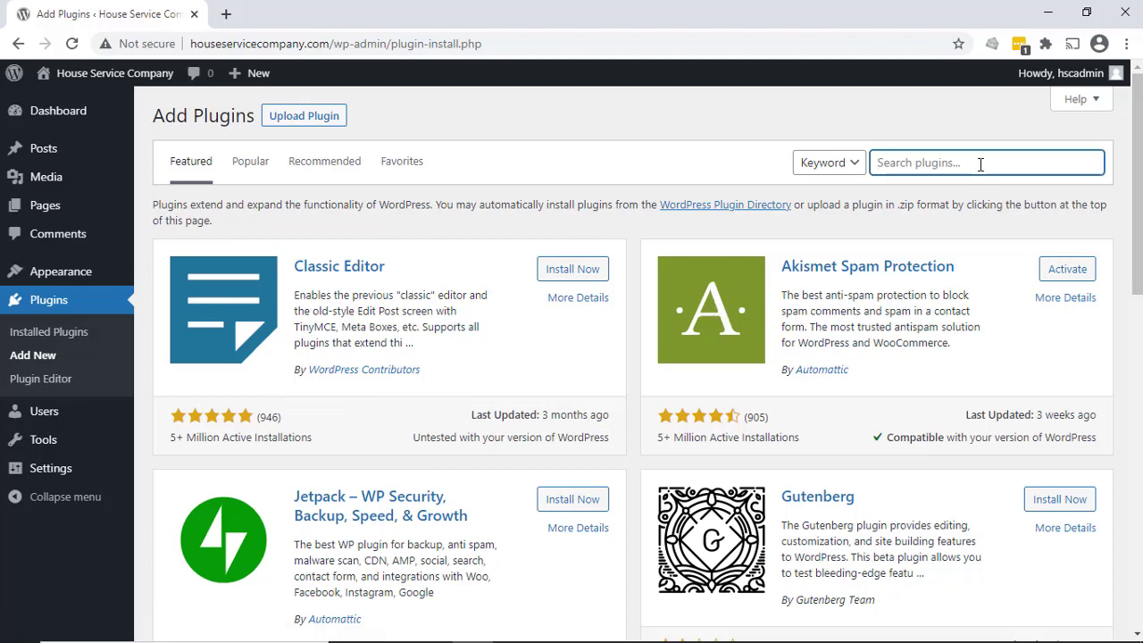
{"action": "type", "text": "ninja for"}
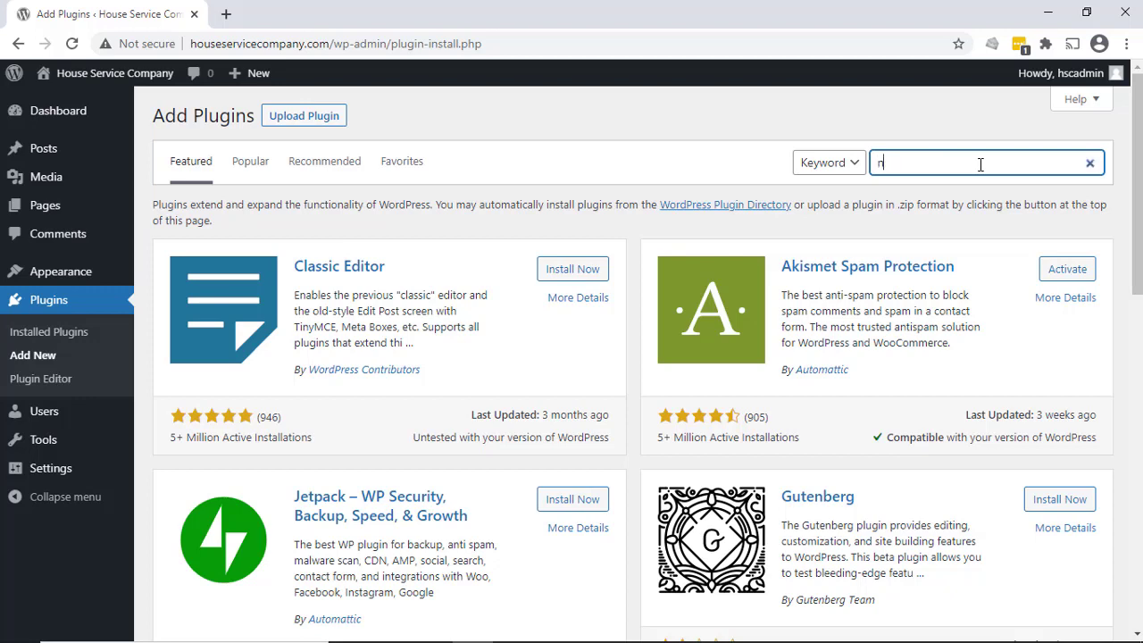
{"action": "type", "text": "ms"}
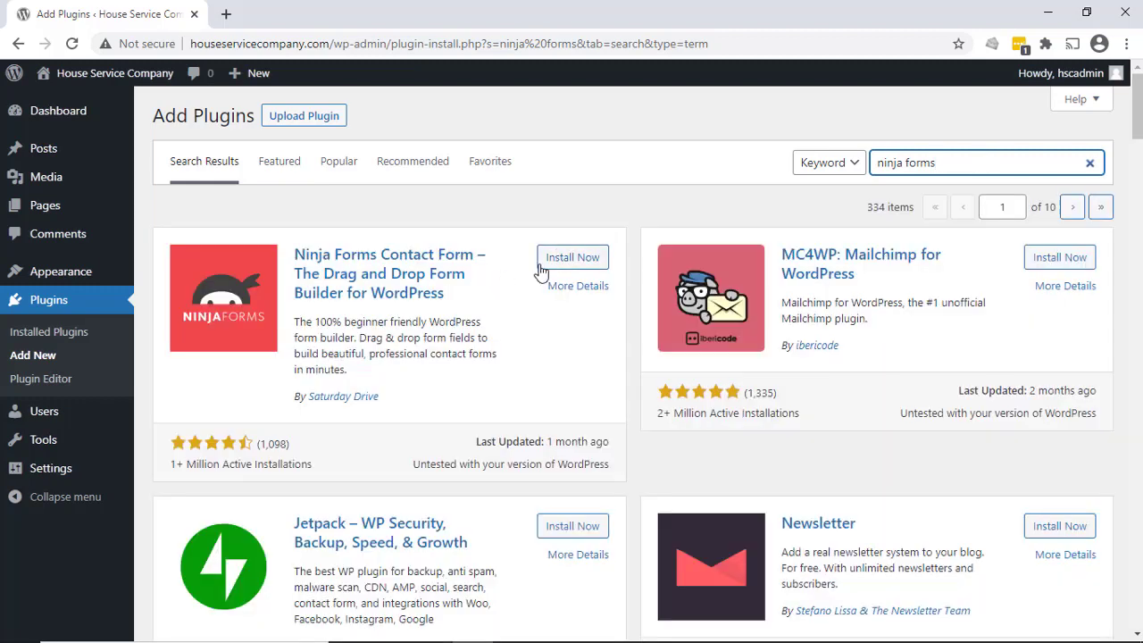
{"action": "left_click", "coordinate": [546, 259]}
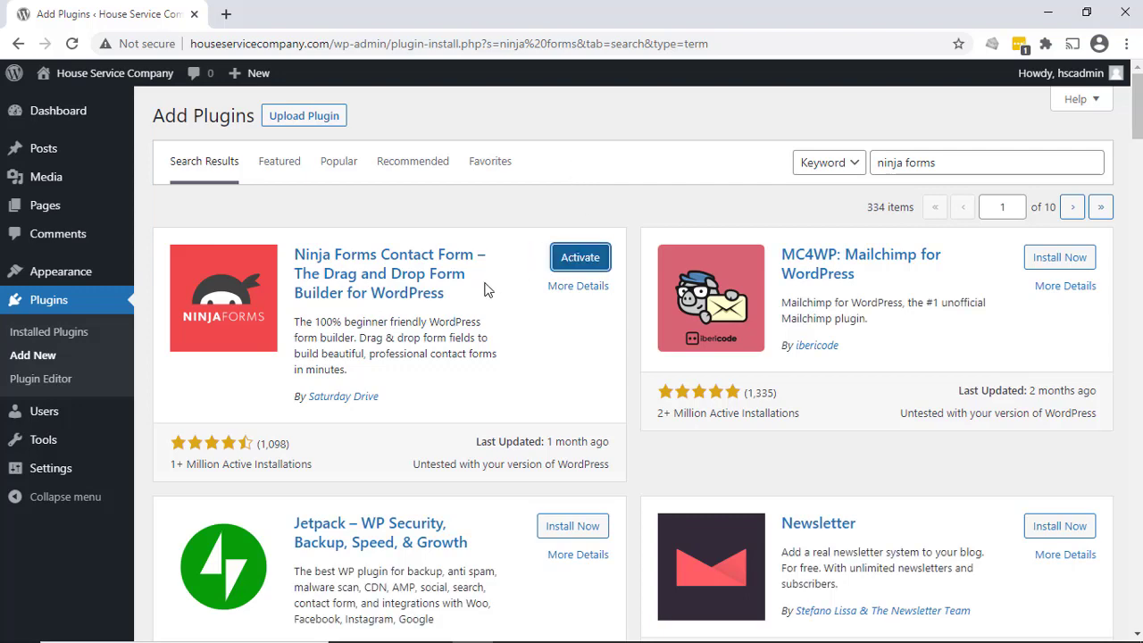
{"action": "left_click", "coordinate": [585, 263]}
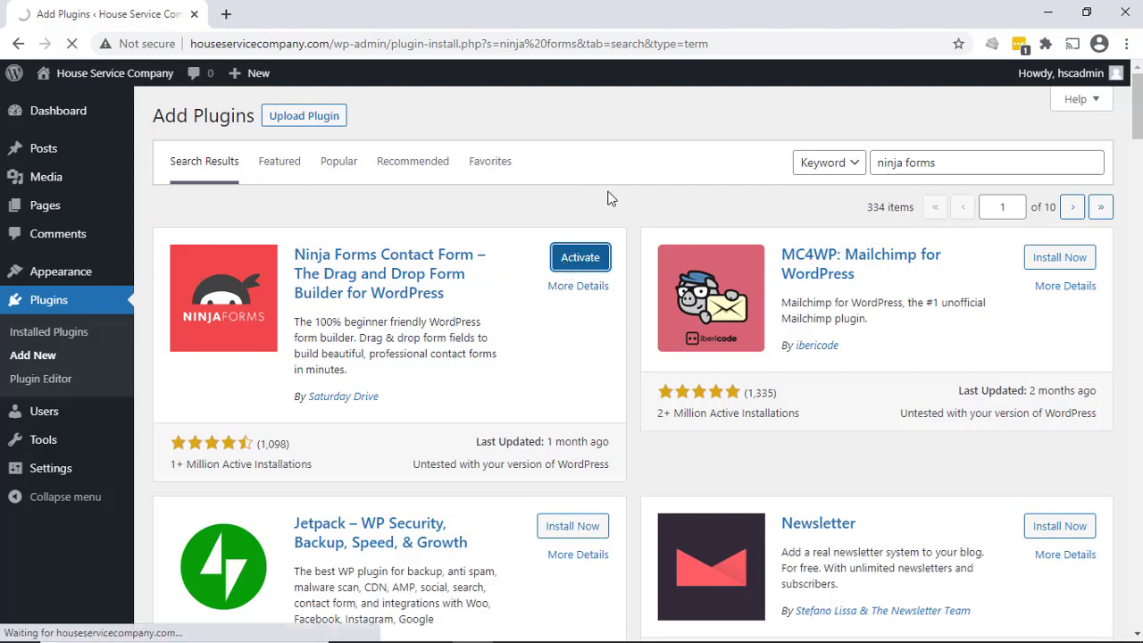
Step: Open the Contact Me form from the Ninja Forms dashboard in the form builder
{"action": "scroll", "coordinate": [332, 391], "scroll_direction": "down", "scroll_amount": 5}
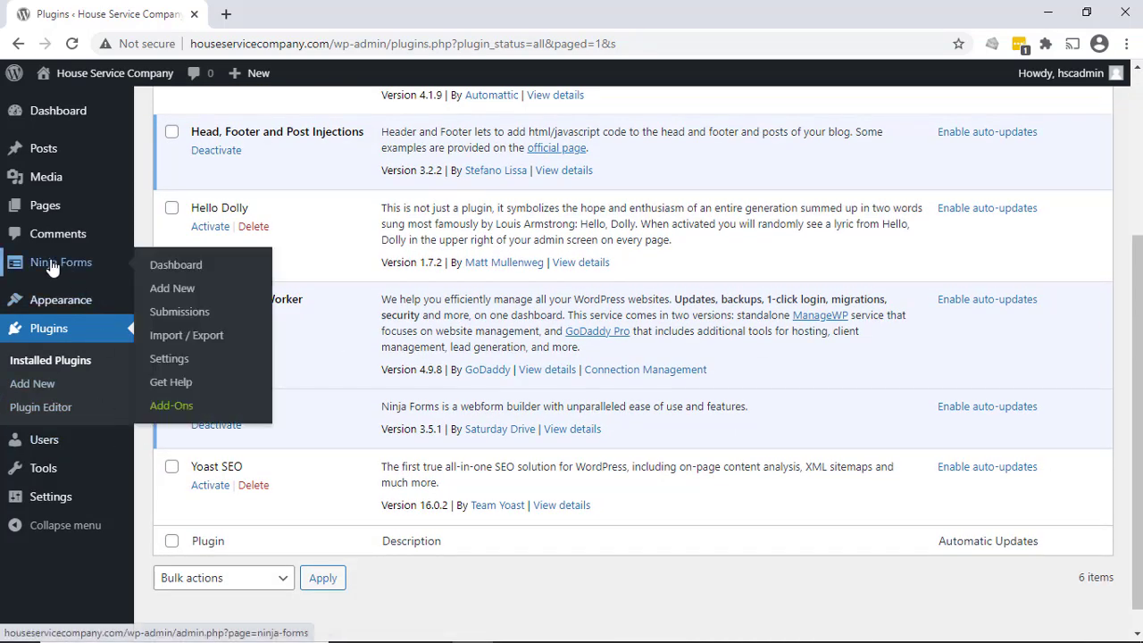
{"action": "mouse_move", "coordinate": [43, 268]}
{"action": "left_click", "coordinate": [165, 269]}
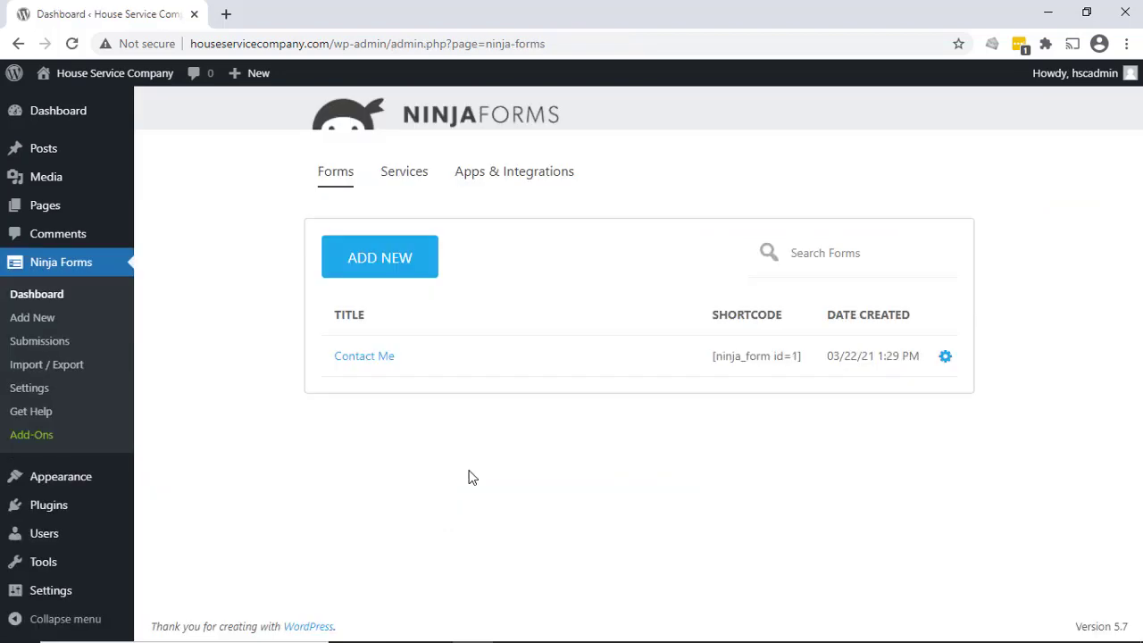
{"action": "left_click", "coordinate": [371, 359]}
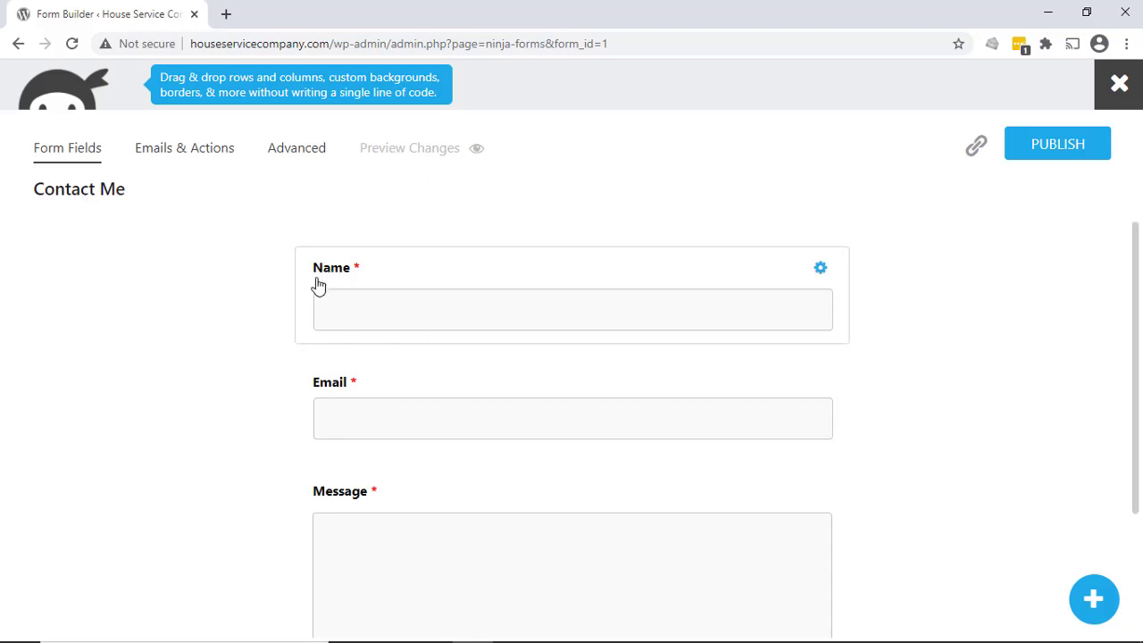
Step: Review the Contact Me form's fields from Name to Submit and open the list of fields available to add
{"action": "scroll", "coordinate": [334, 352], "scroll_direction": "down", "scroll_amount": 2}
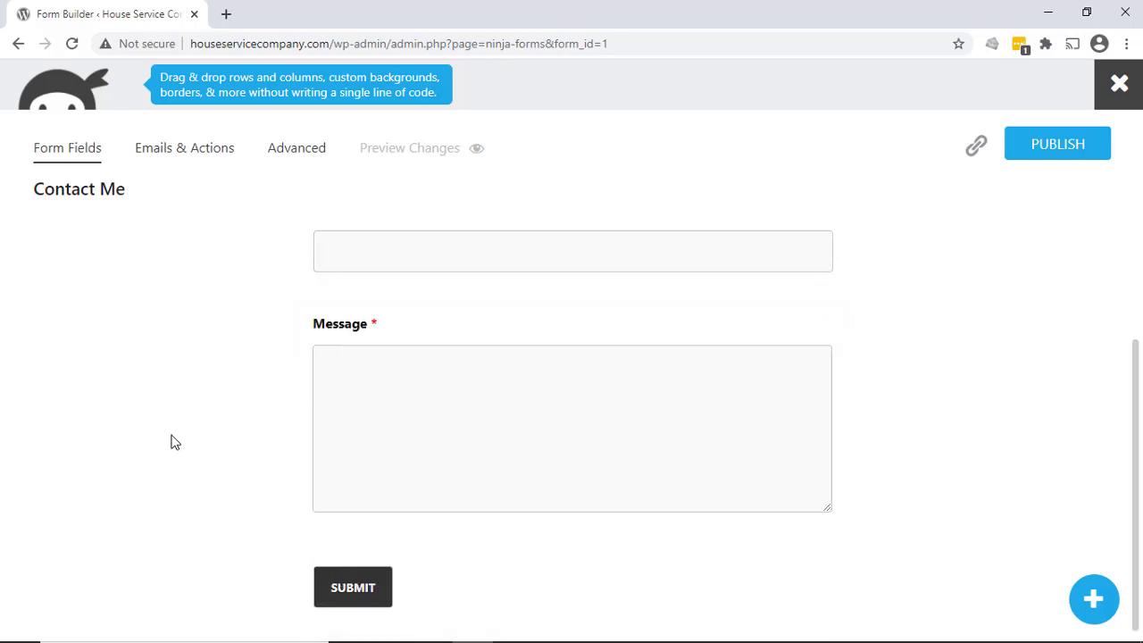
{"action": "scroll", "coordinate": [173, 443], "scroll_direction": "up", "scroll_amount": 2}
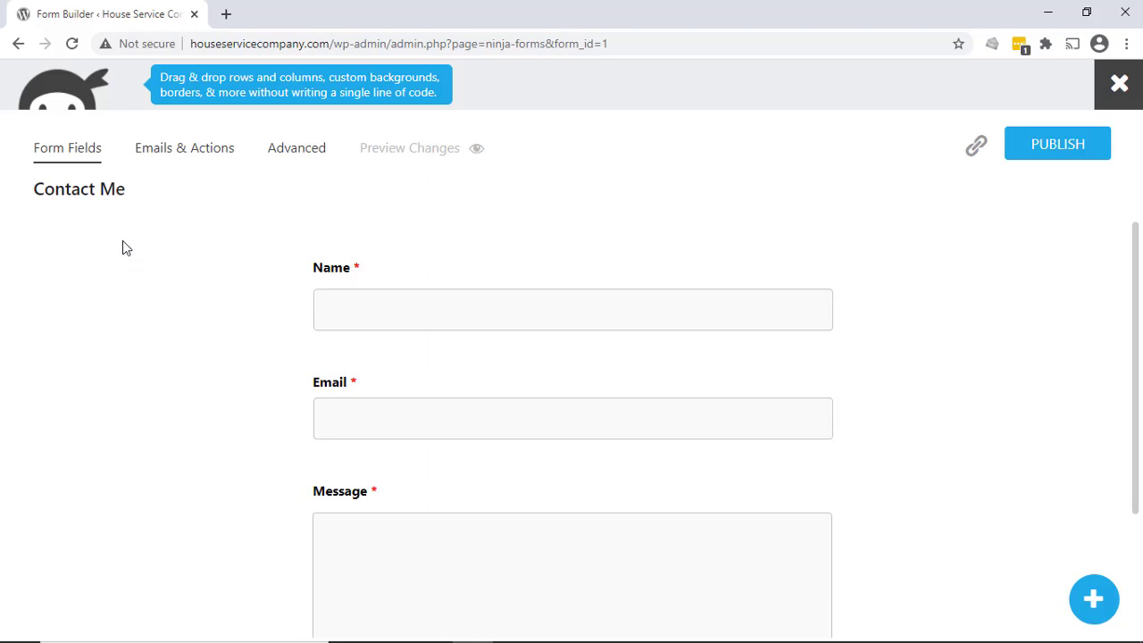
{"action": "left_click", "coordinate": [79, 161]}
{"action": "scroll", "coordinate": [938, 279], "scroll_direction": "down", "scroll_amount": 2}
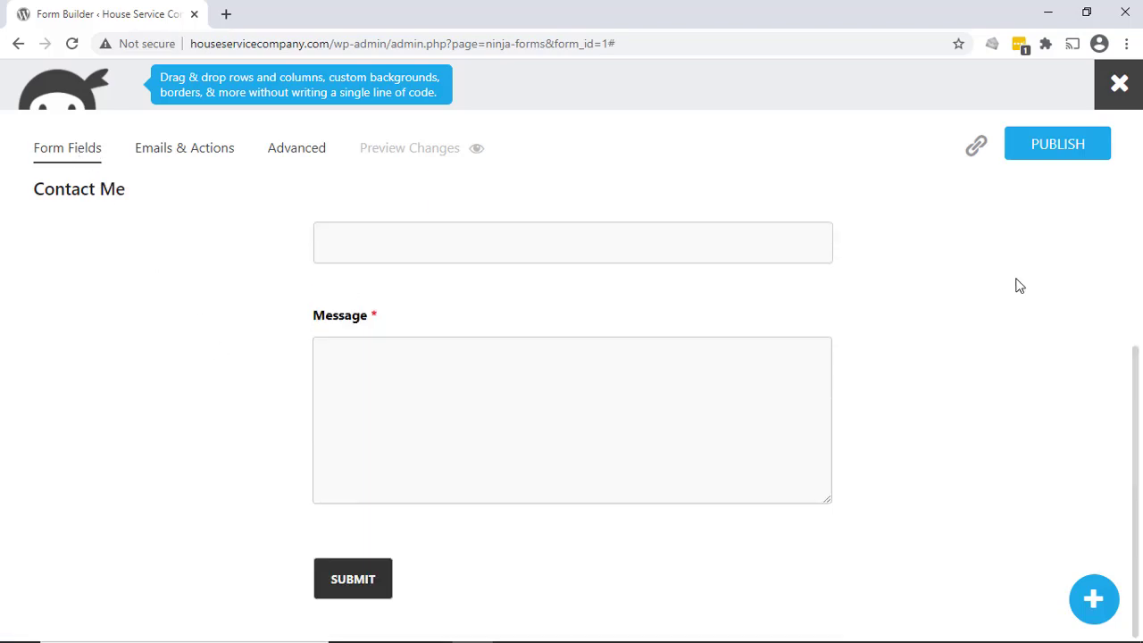
{"action": "left_click", "coordinate": [1091, 601]}
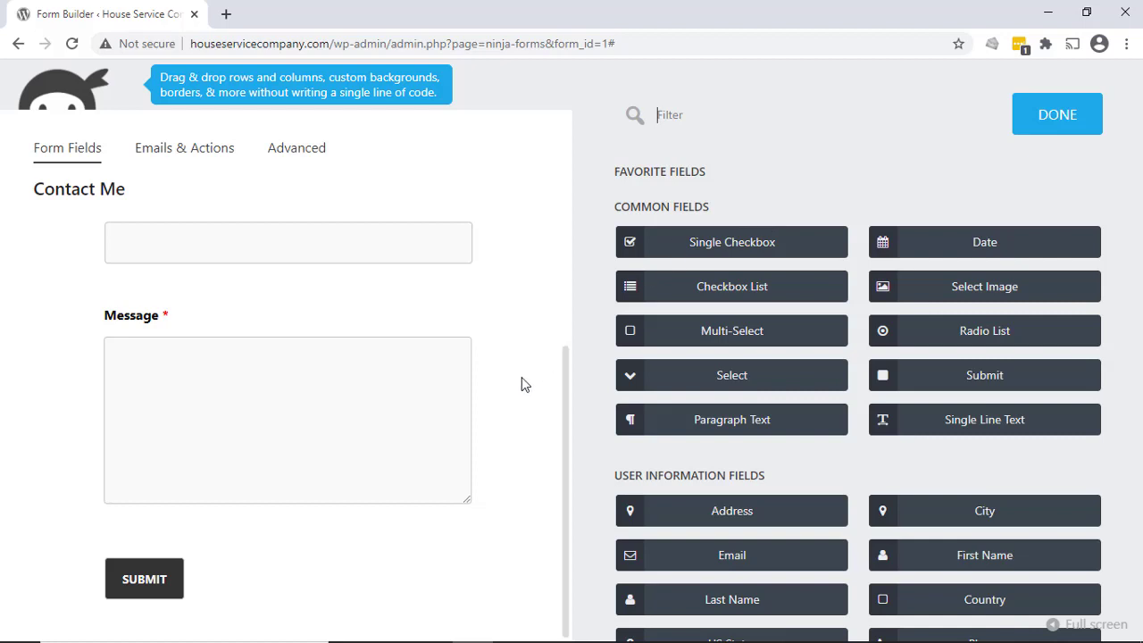
Step: Look through the available field types from common to miscellaneous fields and close the list
{"action": "scroll", "coordinate": [512, 378], "scroll_direction": "up", "scroll_amount": 3}
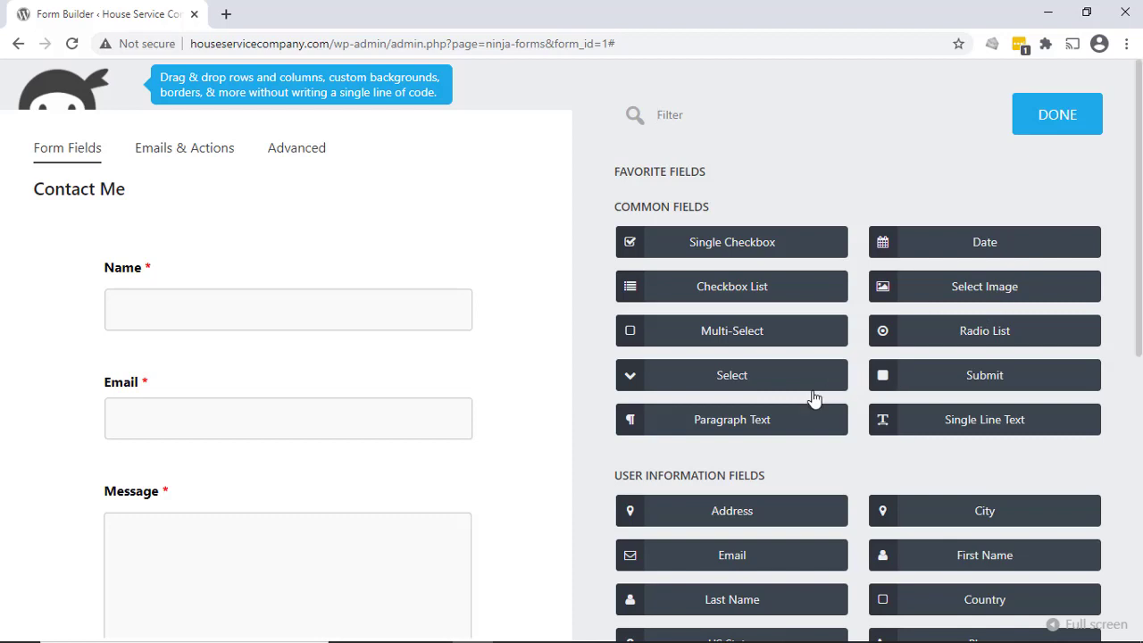
{"action": "scroll", "coordinate": [813, 397], "scroll_direction": "down", "scroll_amount": 1}
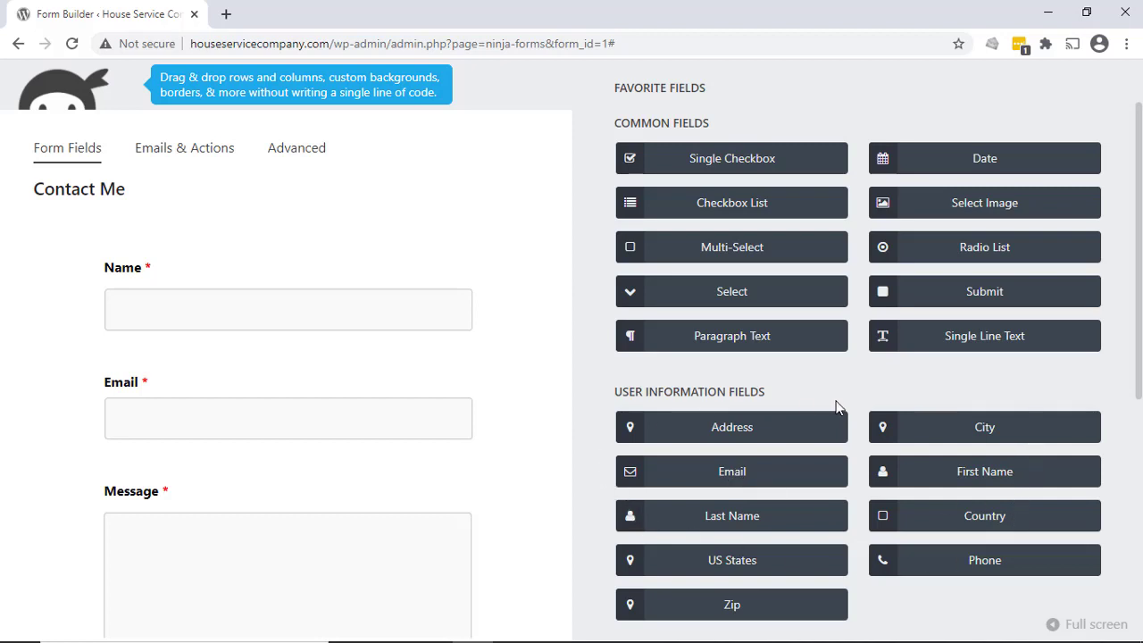
{"action": "scroll", "coordinate": [767, 501], "scroll_direction": "down", "scroll_amount": 3}
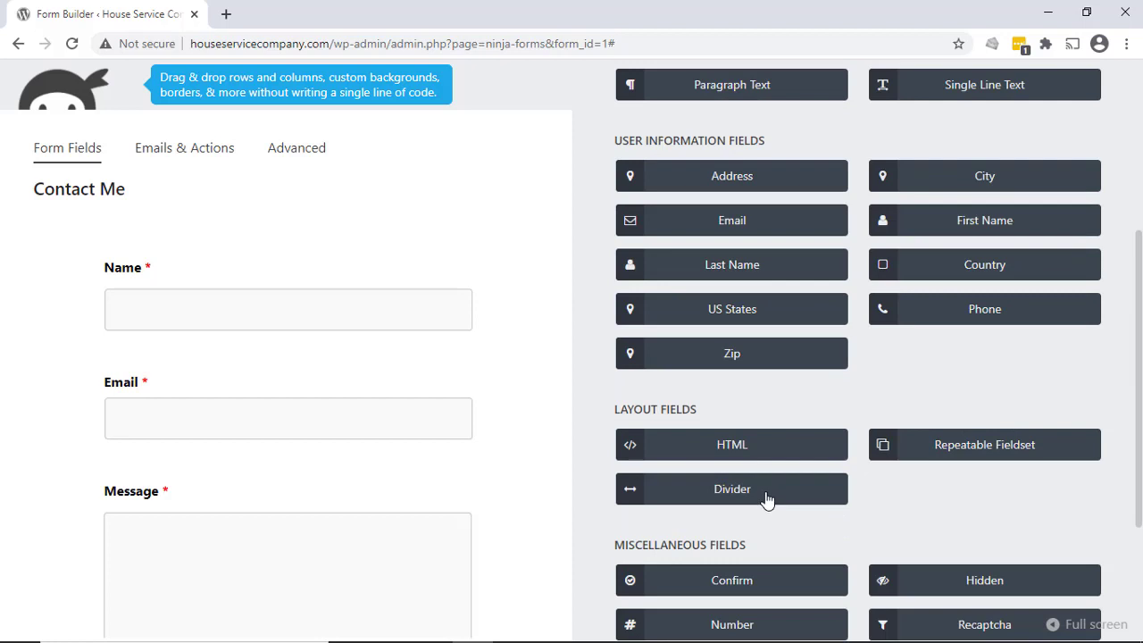
{"action": "scroll", "coordinate": [766, 501], "scroll_direction": "down", "scroll_amount": 2}
{"action": "scroll", "coordinate": [766, 501], "scroll_direction": "down", "scroll_amount": 1}
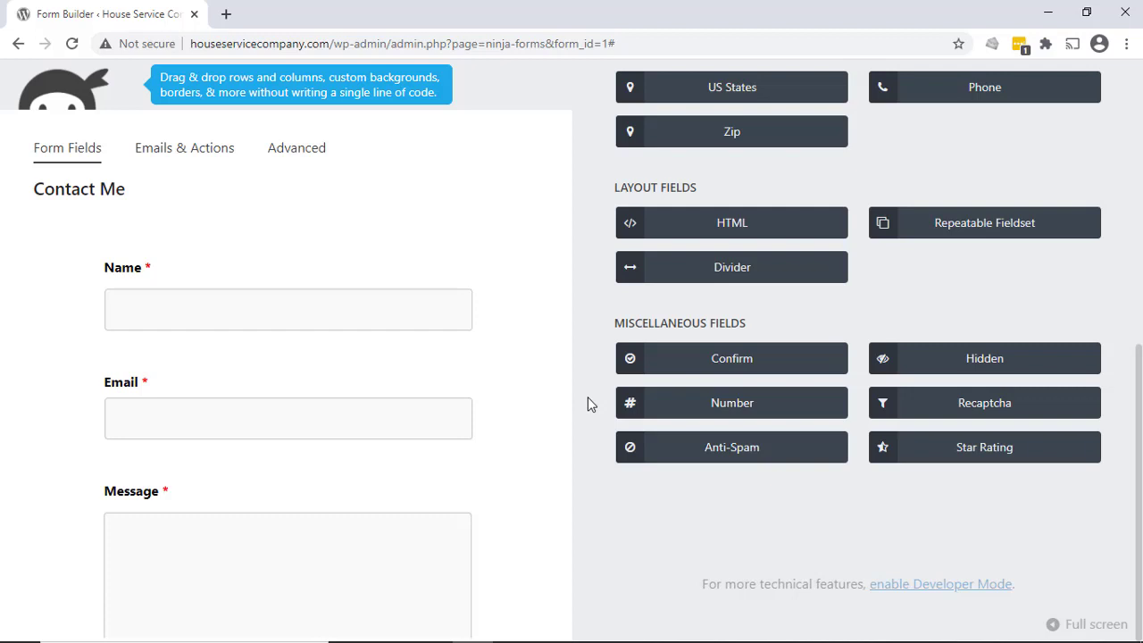
{"action": "scroll", "coordinate": [588, 405], "scroll_direction": "up", "scroll_amount": 6}
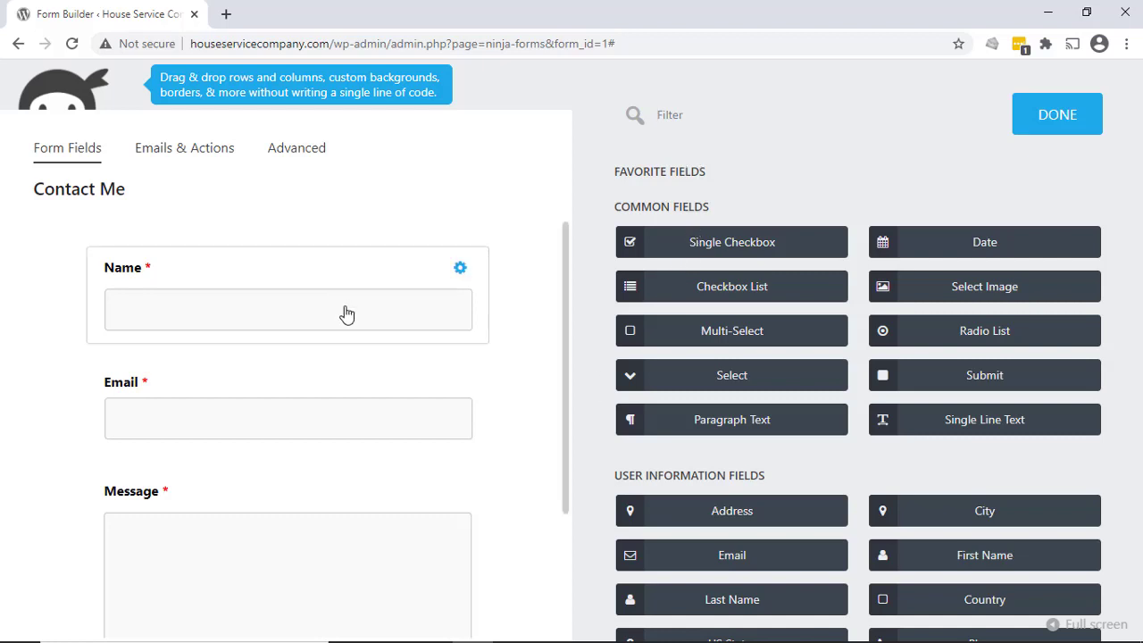
{"action": "left_click", "coordinate": [1062, 130]}
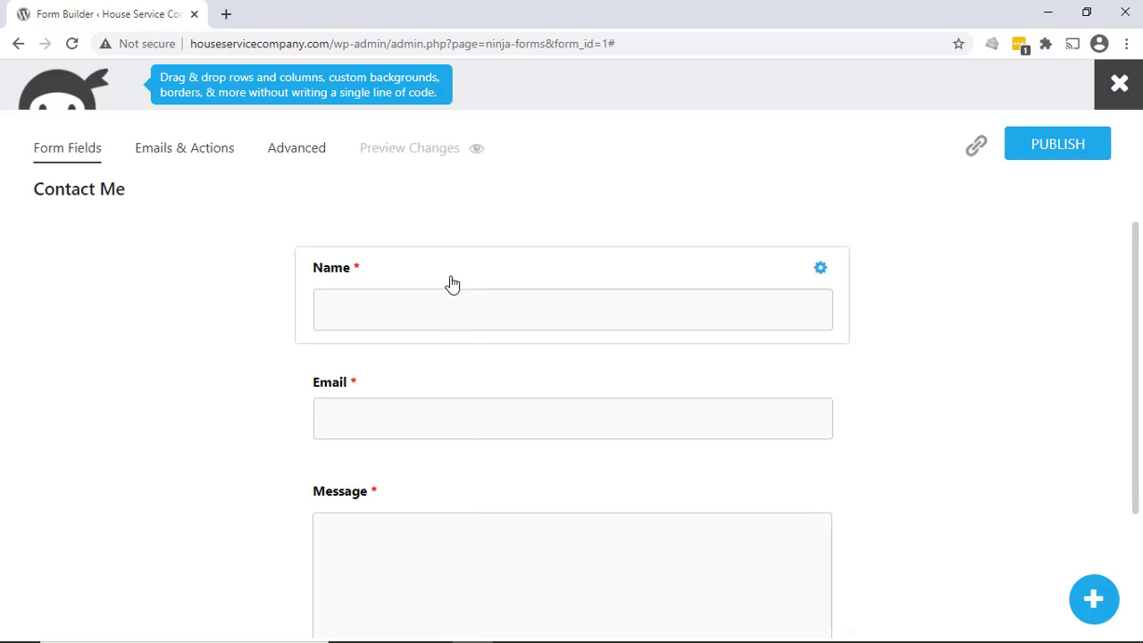
Step: Open the Name field's settings and change its label to "First Name"
{"action": "mouse_move", "coordinate": [821, 276]}
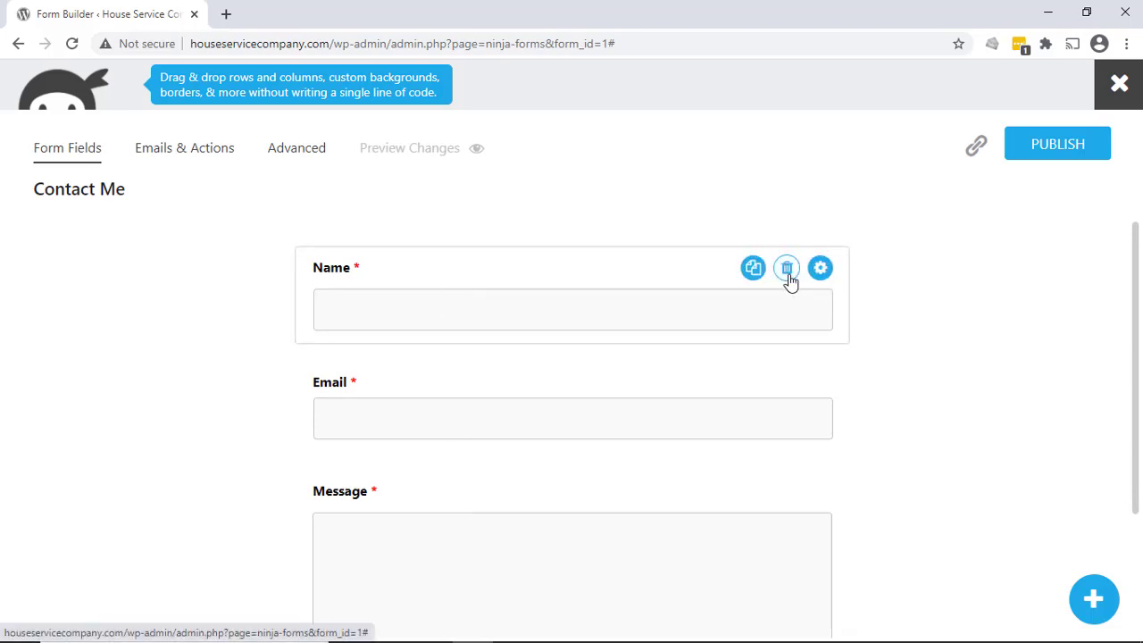
{"action": "left_click", "coordinate": [821, 270]}
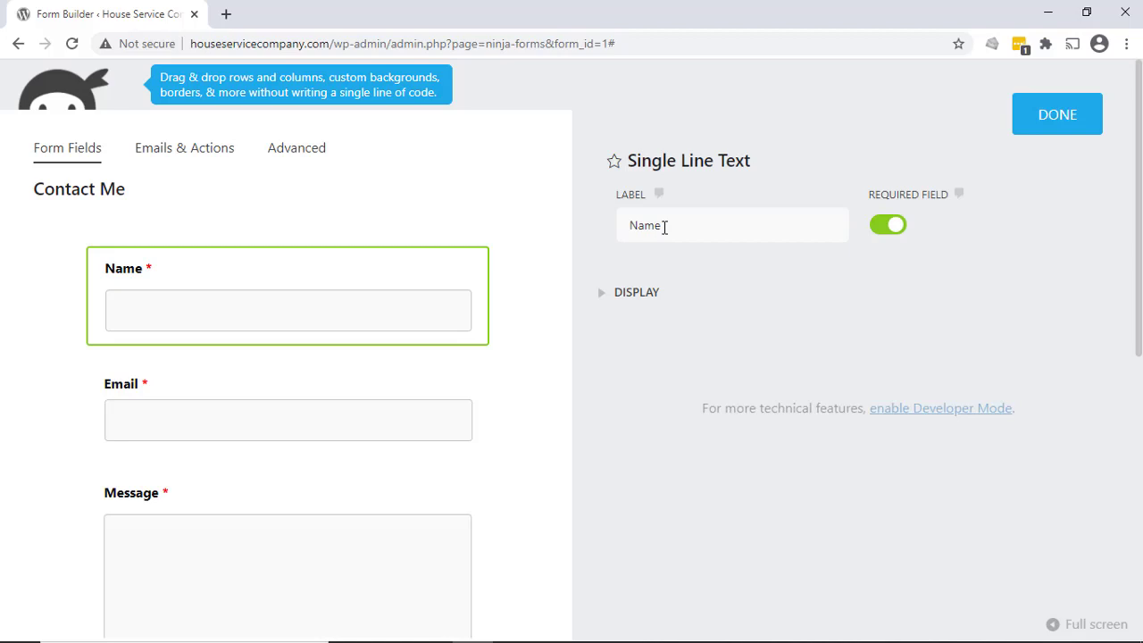
{"action": "left_click_drag", "start_coordinate": [664, 227], "coordinate": [601, 223]}
{"action": "type", "text": "Frist"}
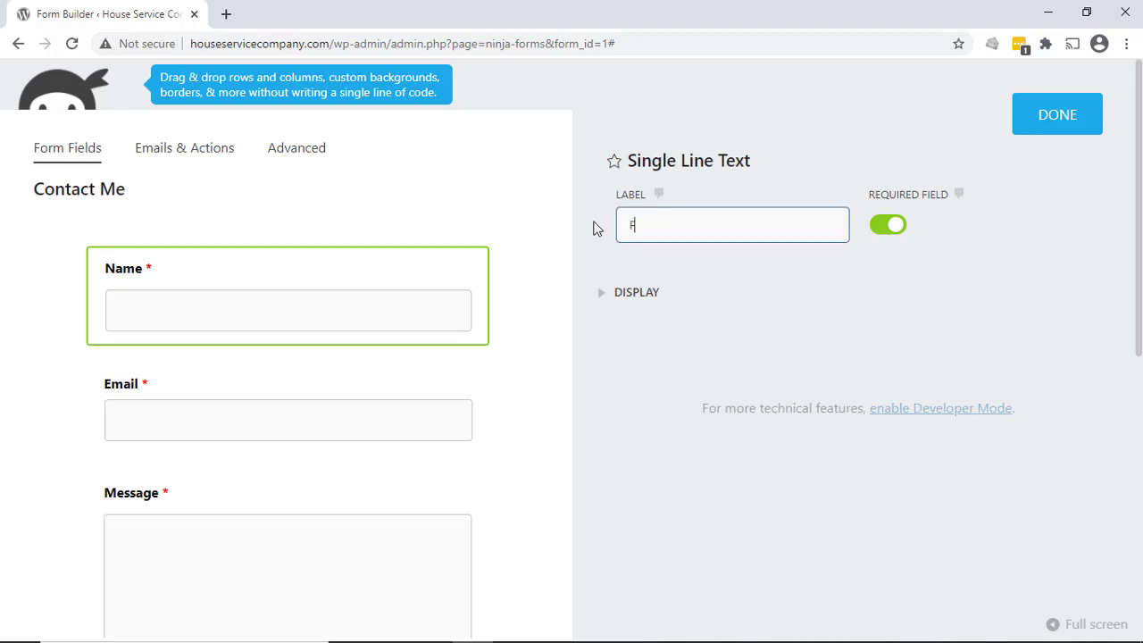
{"action": "key", "text": "BackSpace"}
{"action": "key", "text": "BackSpace"}
{"action": "key", "text": "BackSpace"}
{"action": "key", "text": "BackSpace"}
{"action": "type", "text": "irt"}
{"action": "type", "text": "st Name"}
{"action": "left_click", "coordinate": [600, 270]}
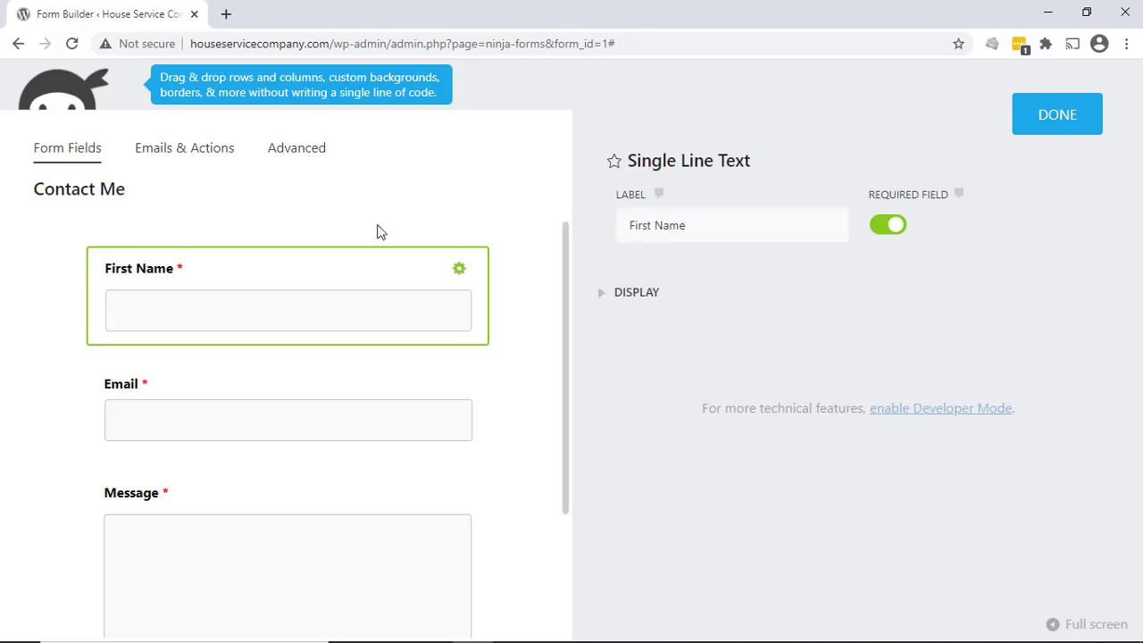
Step: Restore the first field's label to "Name"
{"action": "left_click", "coordinate": [656, 225]}
{"action": "key", "text": "BackSpace"}
{"action": "key", "text": "BackSpace"}
{"action": "key", "text": "BackSpace"}
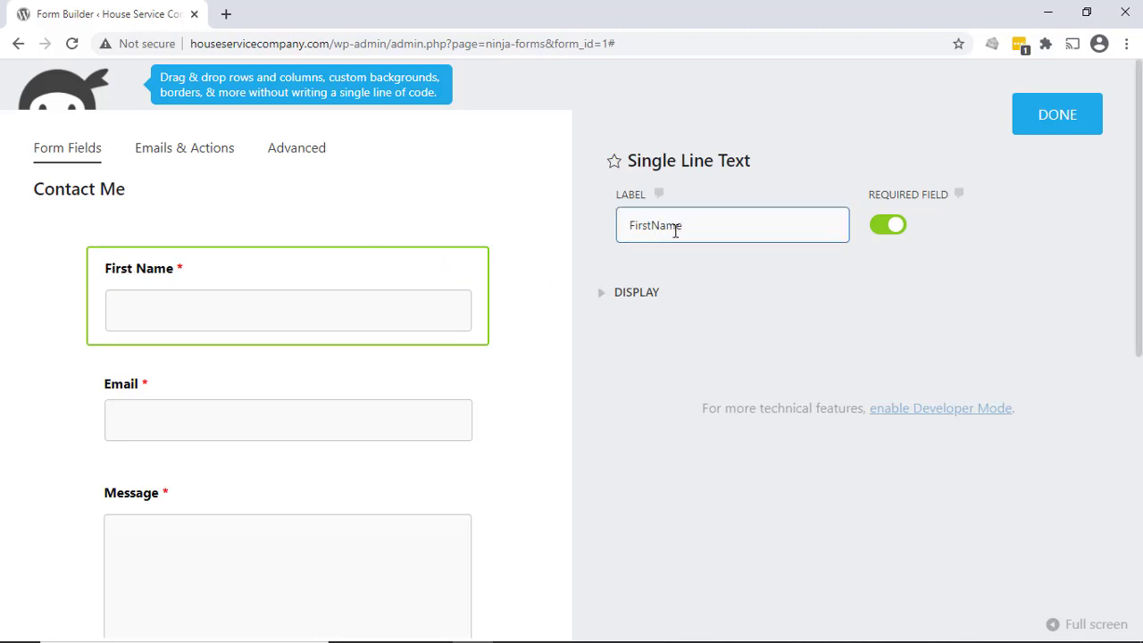
{"action": "key", "text": "BackSpace"}
{"action": "key", "text": "BackSpace"}
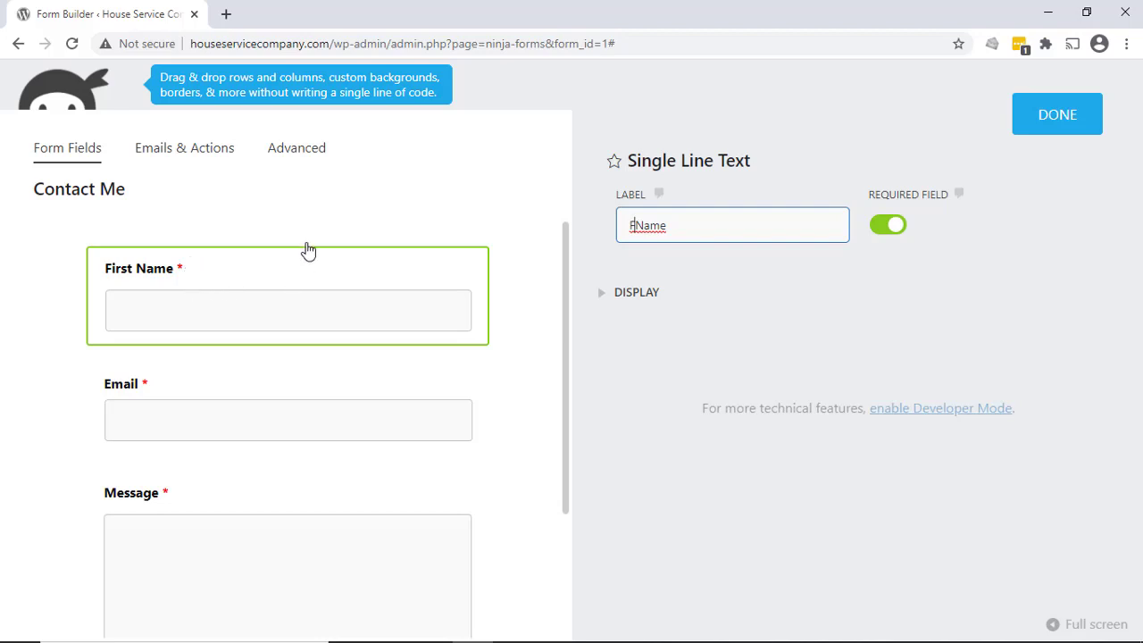
{"action": "key", "text": "BackSpace"}
Step: Set the Name field's placeholder to "Enter your name here" in its display settings and finish editing the field
{"action": "left_click", "coordinate": [605, 294]}
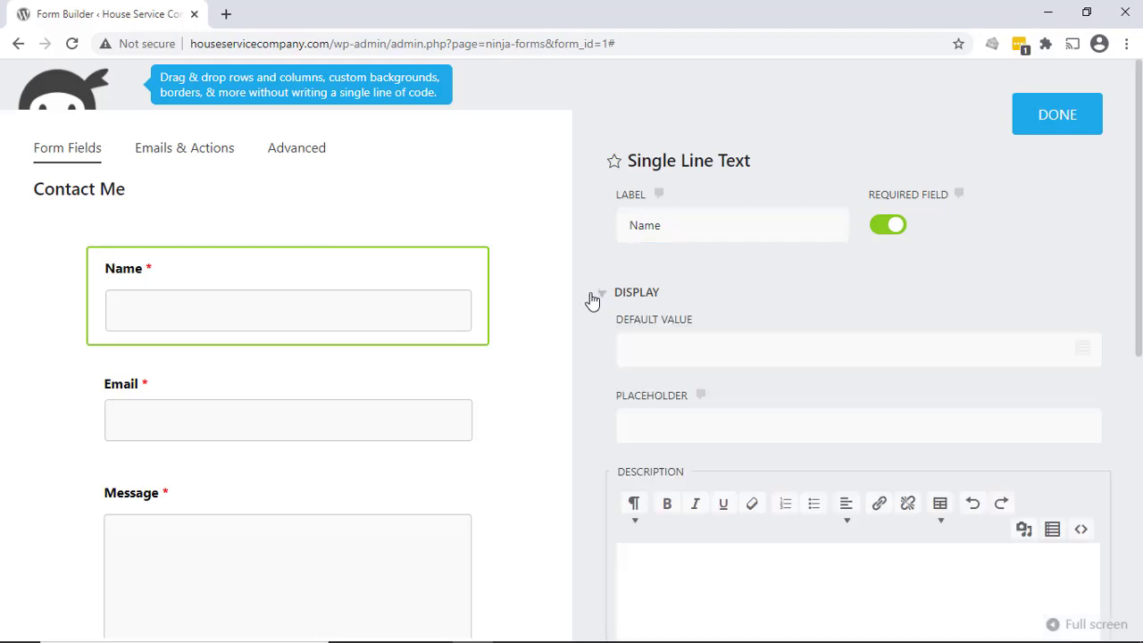
{"action": "scroll", "coordinate": [592, 303], "scroll_direction": "down", "scroll_amount": 1}
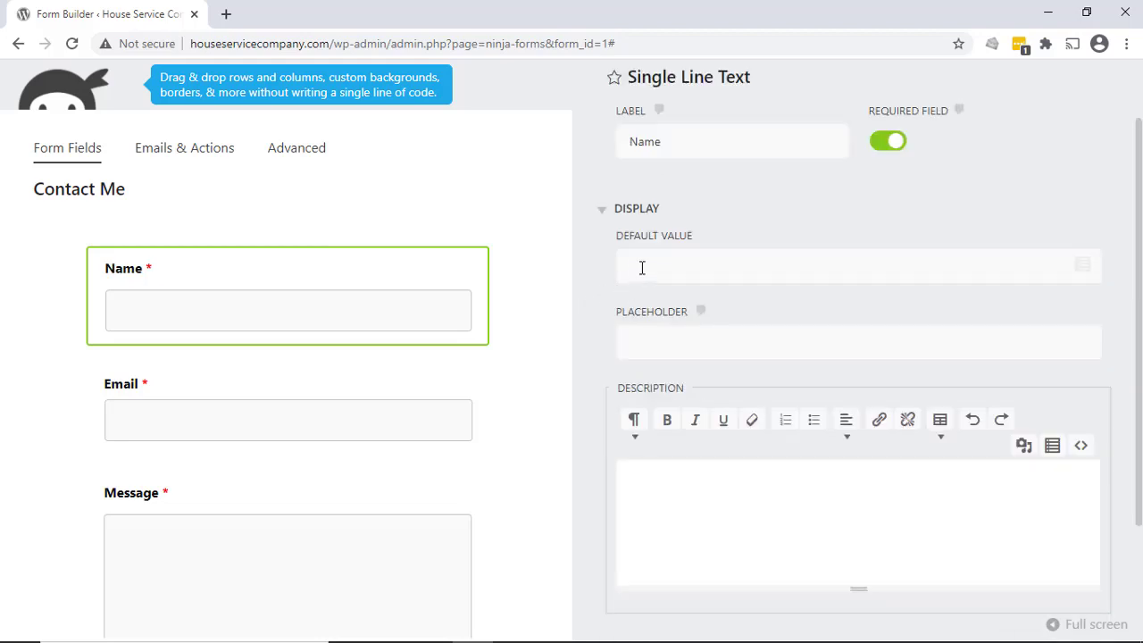
{"action": "left_click", "coordinate": [666, 345]}
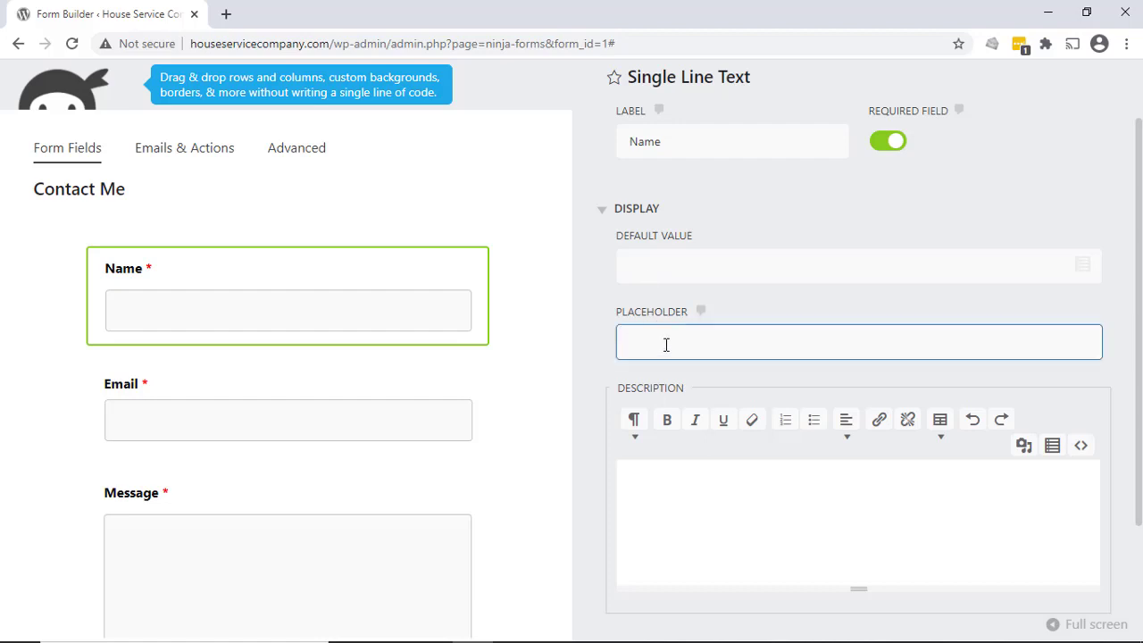
{"action": "type", "text": "Enter your name here"}
{"action": "left_click", "coordinate": [558, 361]}
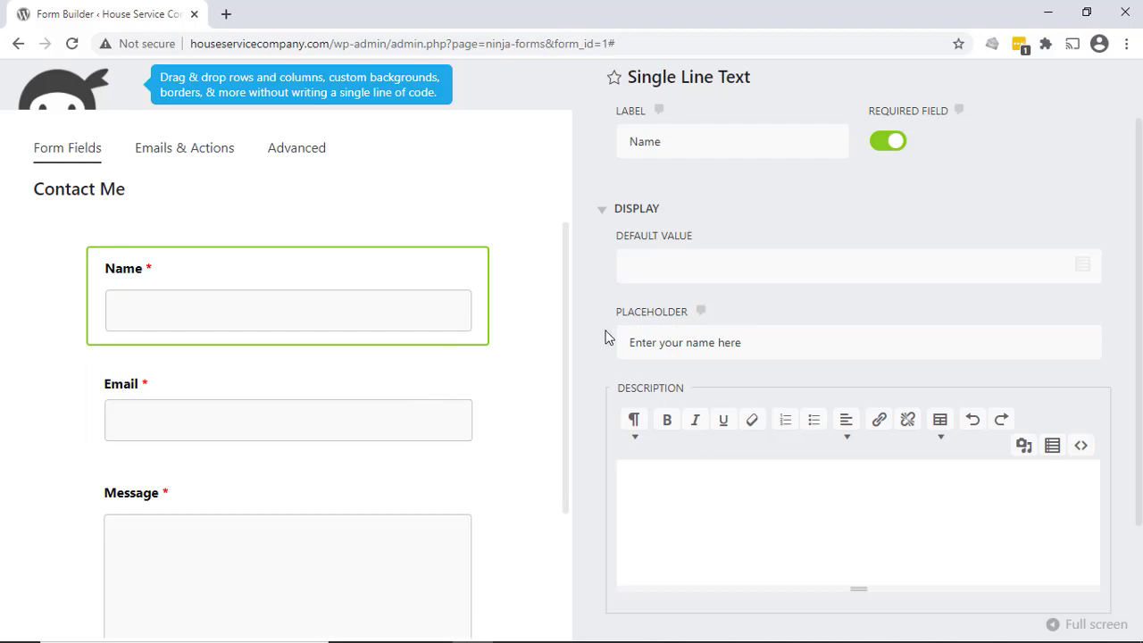
{"action": "scroll", "coordinate": [604, 405], "scroll_direction": "down", "scroll_amount": 2}
{"action": "scroll", "coordinate": [775, 380], "scroll_direction": "up", "scroll_amount": 3}
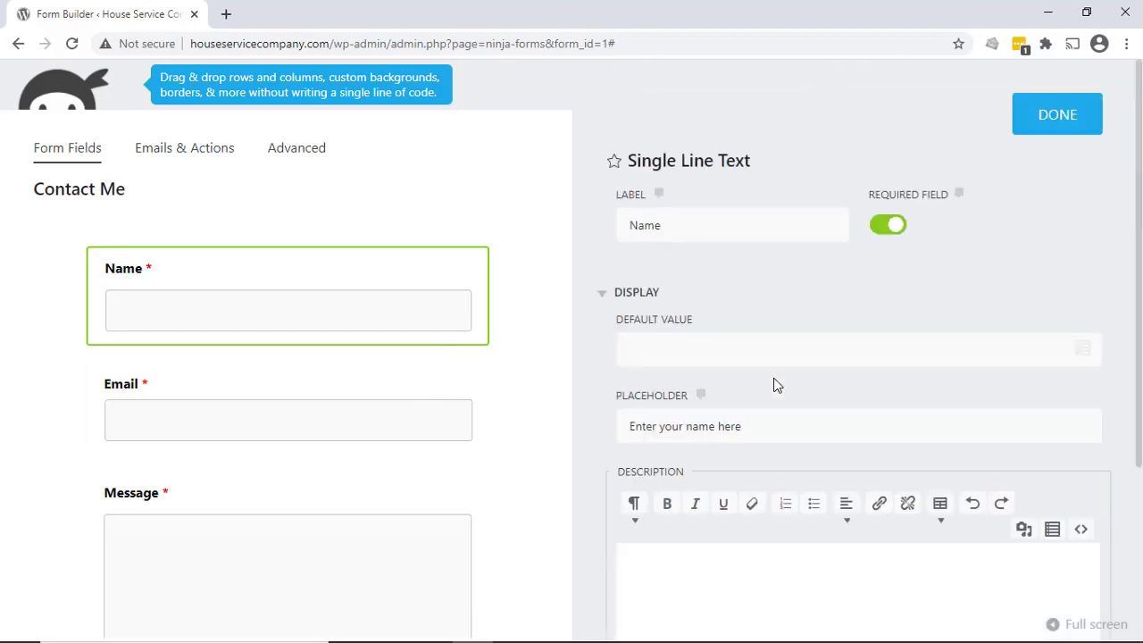
{"action": "left_click", "coordinate": [1053, 125]}
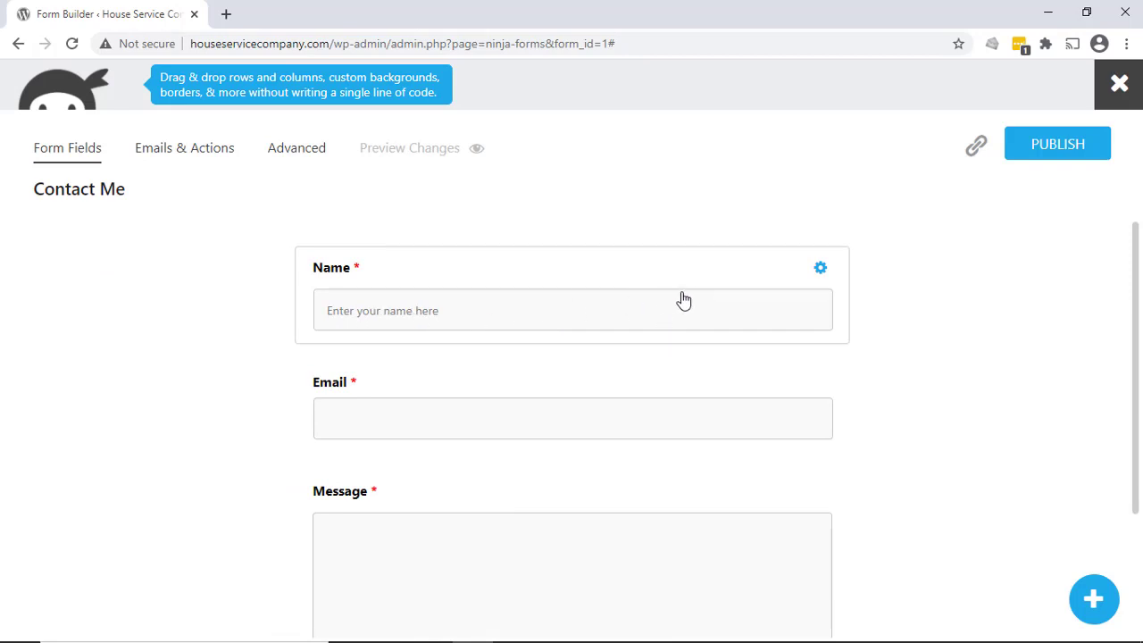
Step: Reopen the Name field's settings, clear its placeholder text and finish editing the field
{"action": "left_click", "coordinate": [526, 306]}
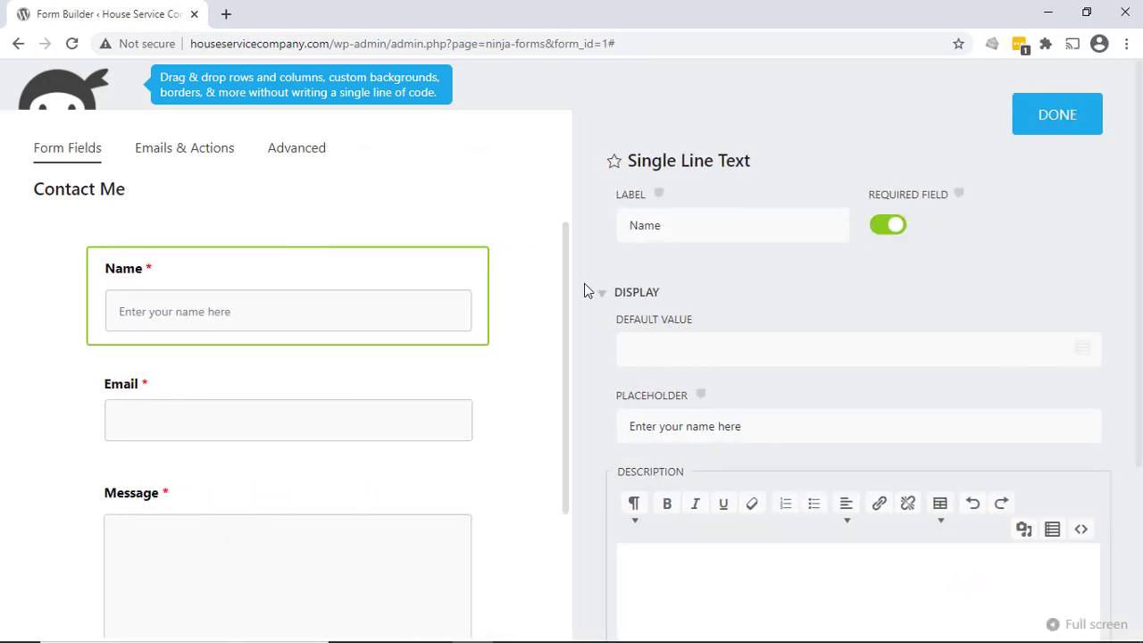
{"action": "left_click_drag", "start_coordinate": [761, 426], "coordinate": [607, 422]}
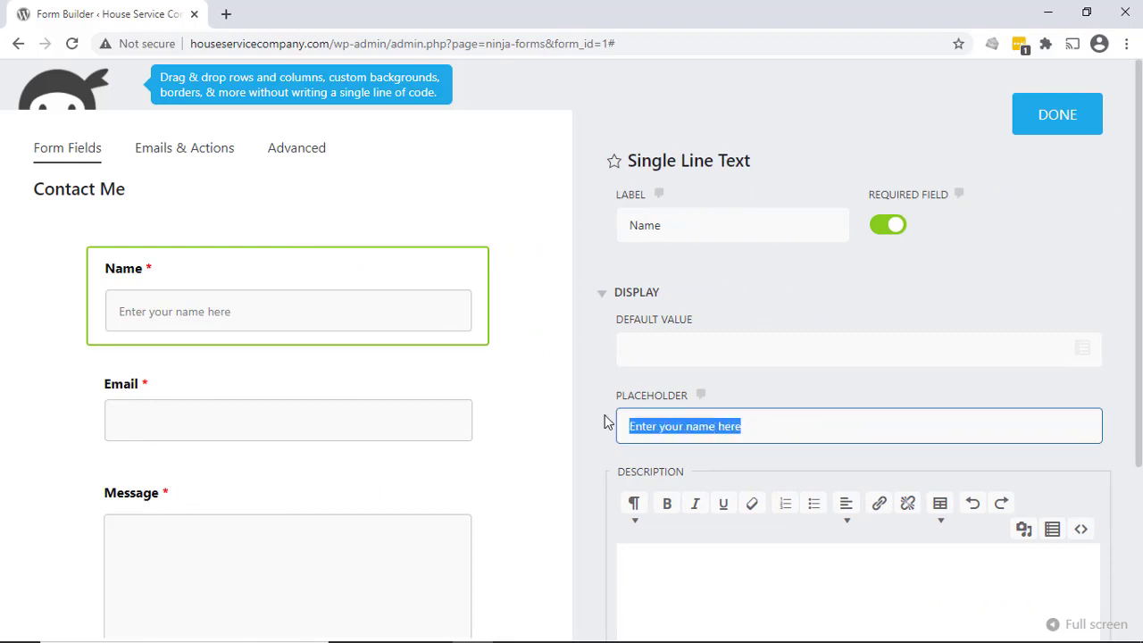
{"action": "key", "text": "BackSpace"}
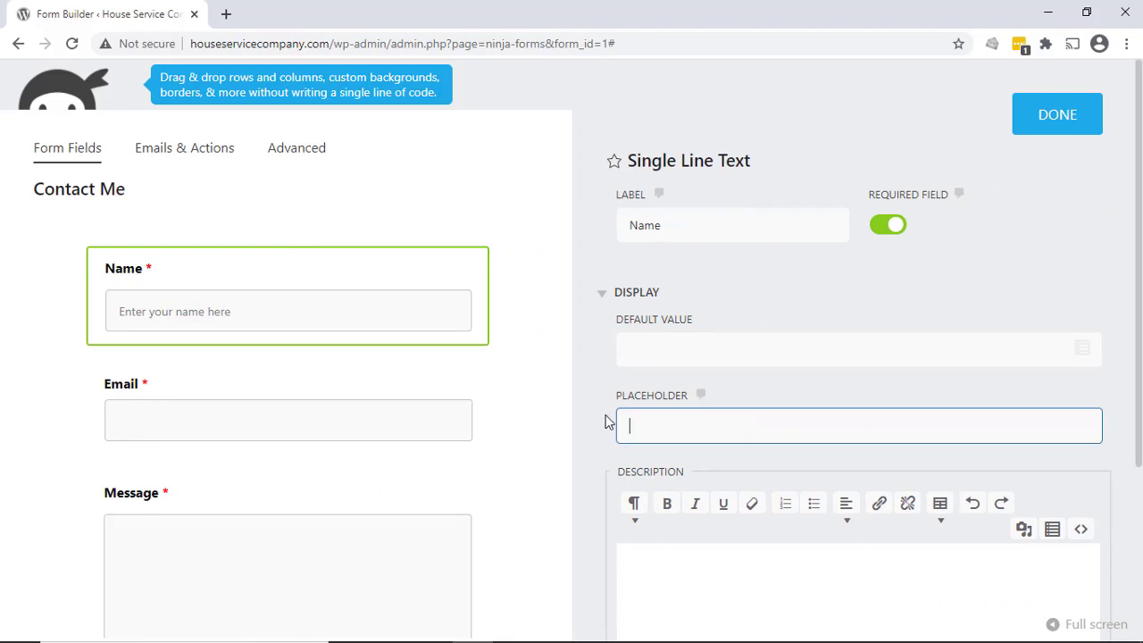
{"action": "left_click", "coordinate": [529, 389]}
{"action": "left_click", "coordinate": [1036, 126]}
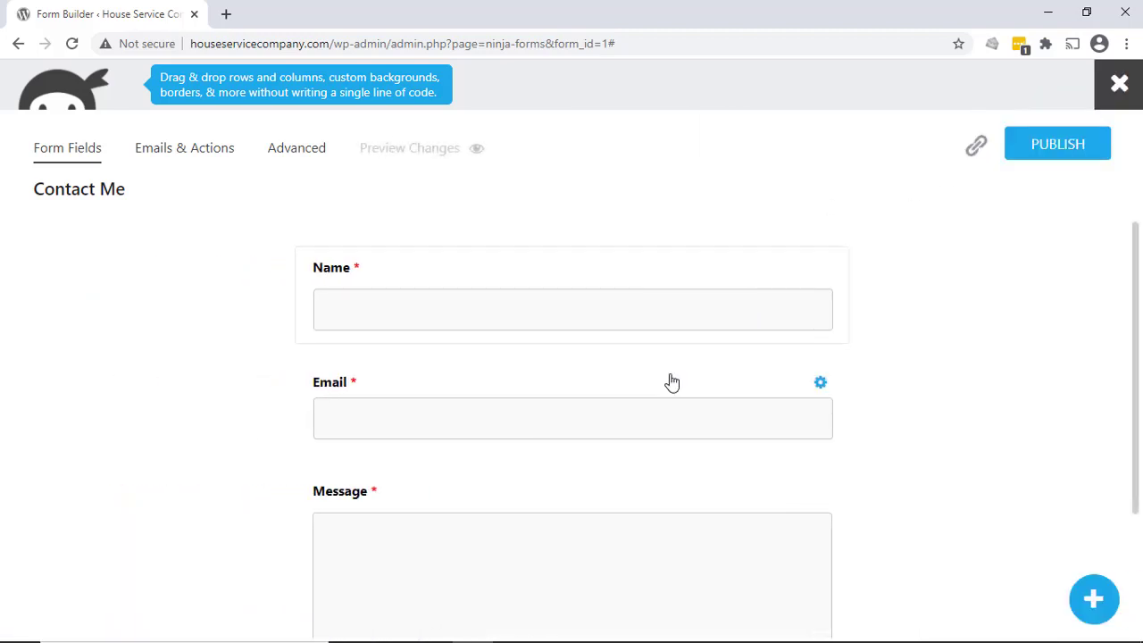
Step: Review the display settings of the Email and Message fields and close the field settings
{"action": "left_click", "coordinate": [820, 384]}
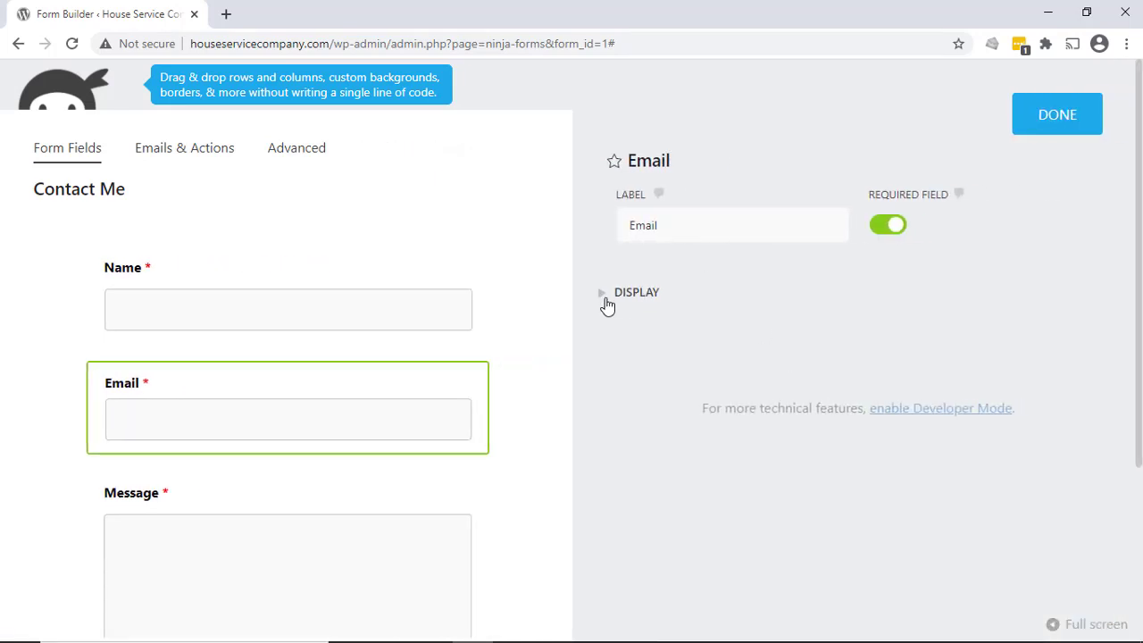
{"action": "left_click", "coordinate": [604, 300]}
{"action": "scroll", "coordinate": [605, 386], "scroll_direction": "down", "scroll_amount": 3}
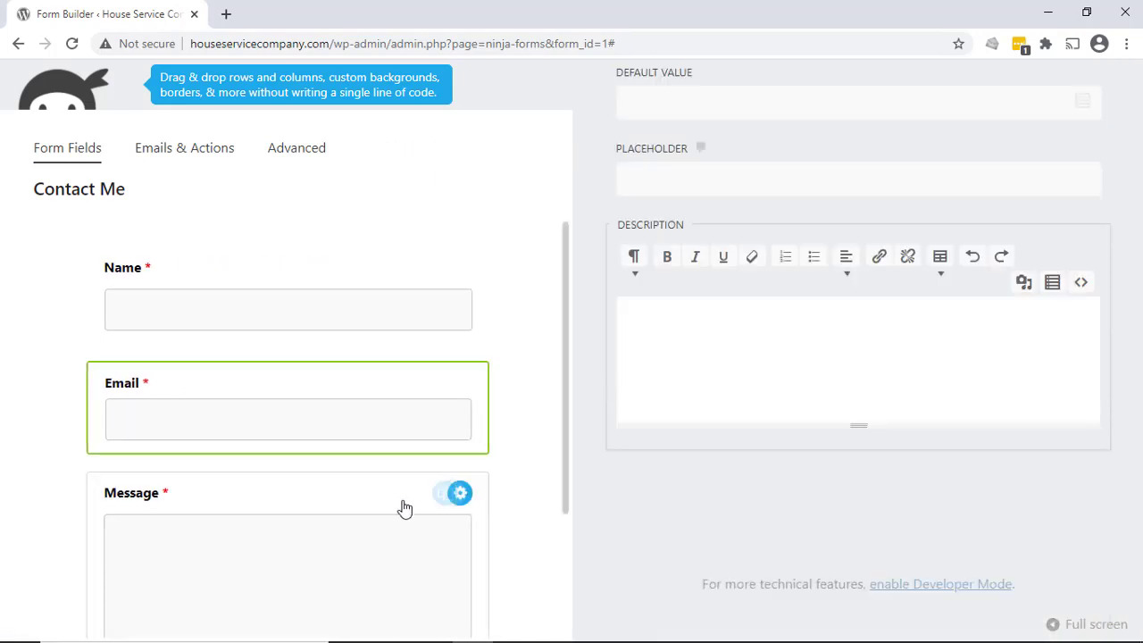
{"action": "left_click", "coordinate": [461, 495]}
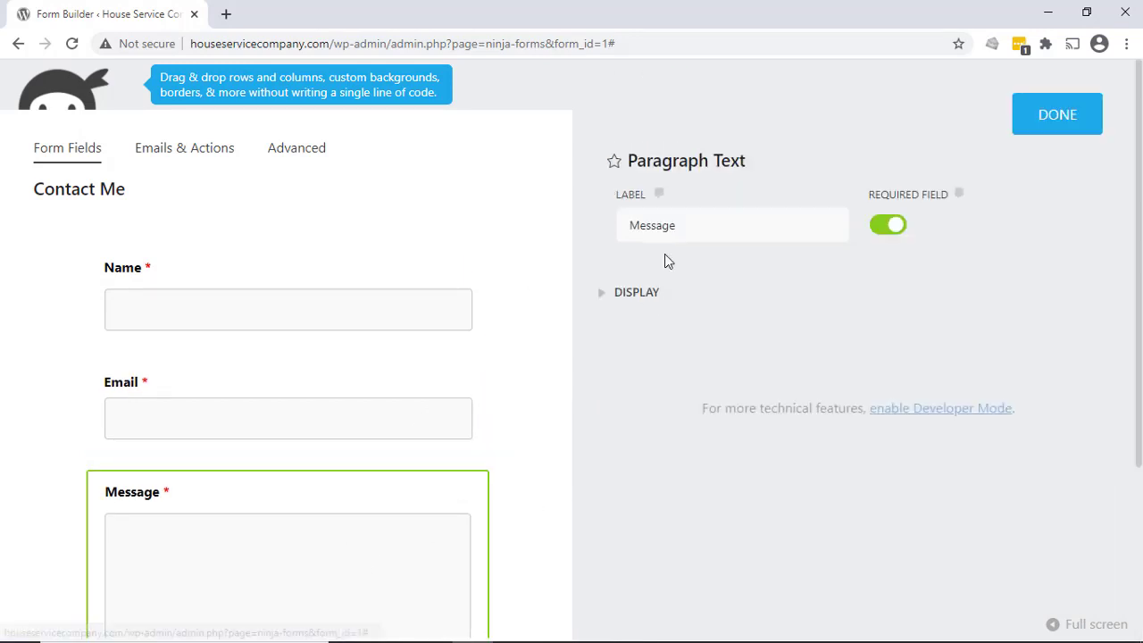
{"action": "left_click", "coordinate": [604, 298]}
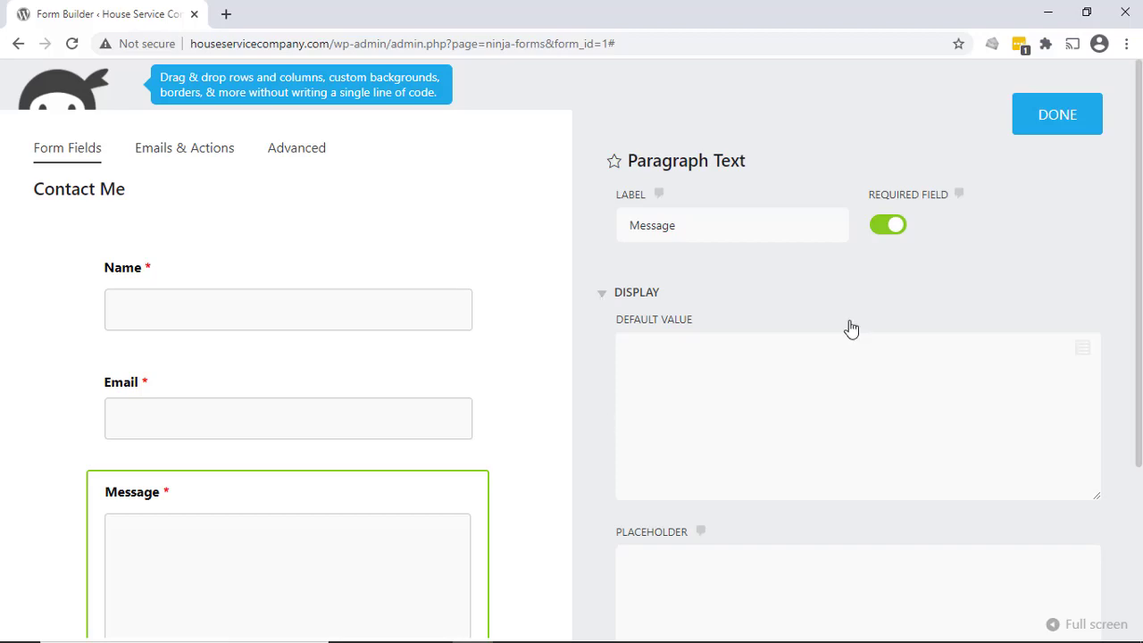
{"action": "scroll", "coordinate": [561, 411], "scroll_direction": "down", "scroll_amount": 2}
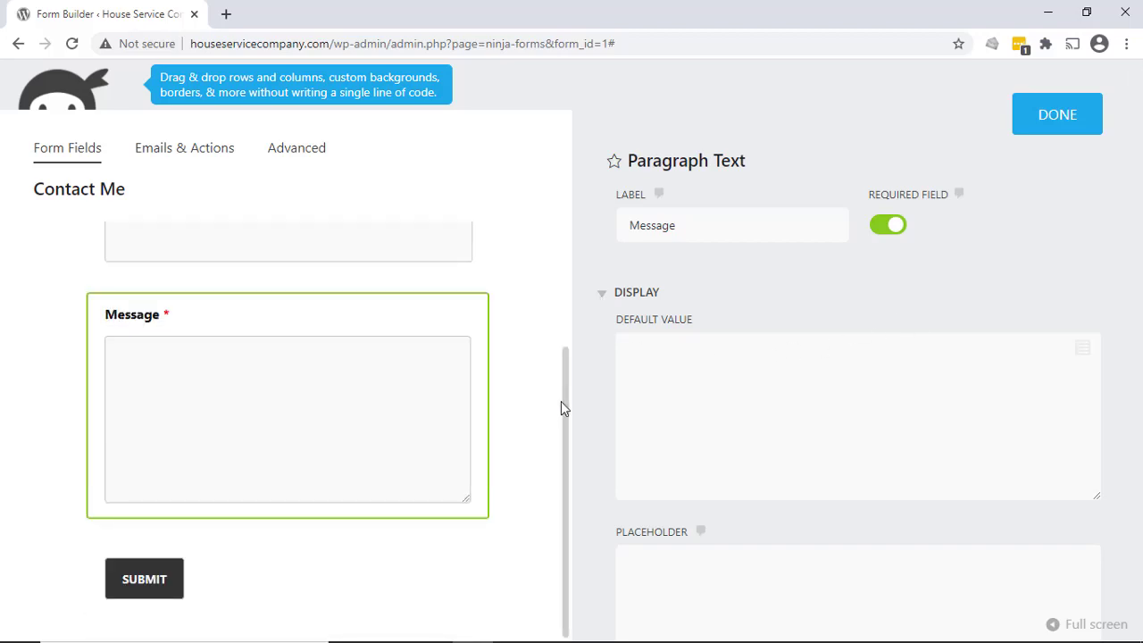
{"action": "scroll", "coordinate": [560, 409], "scroll_direction": "up", "scroll_amount": 2}
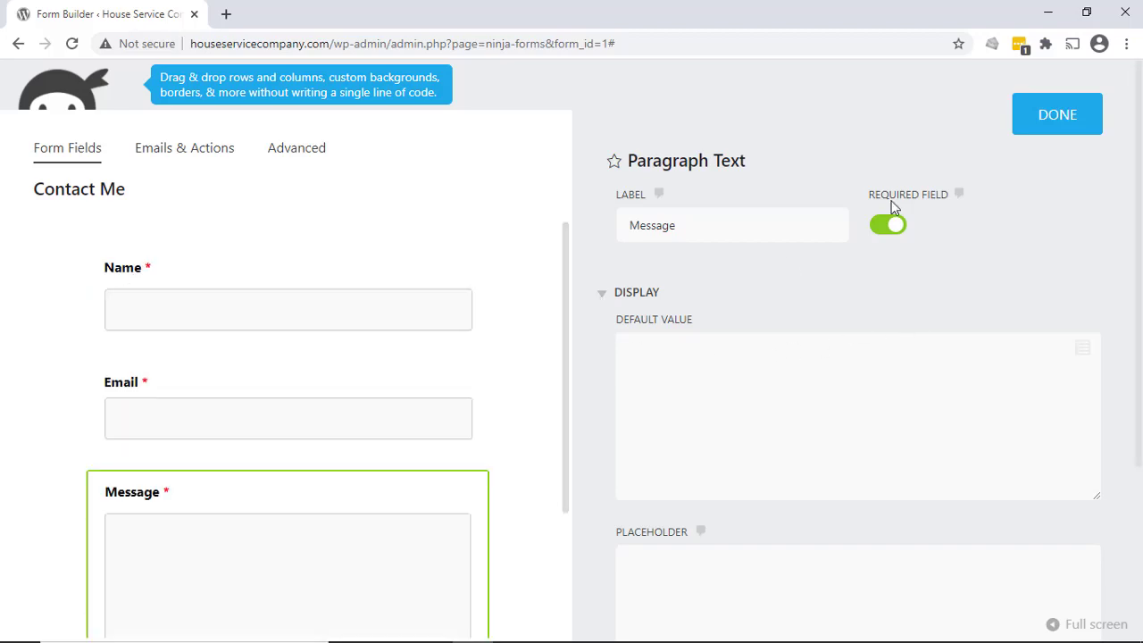
{"action": "left_click", "coordinate": [1063, 113]}
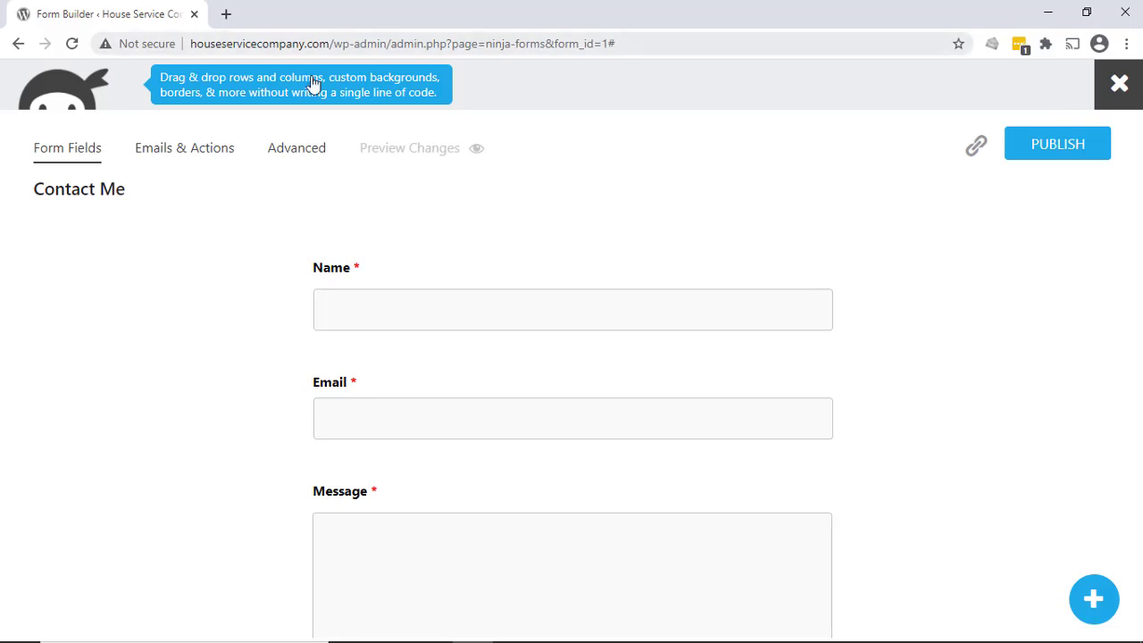
Step: Review the form's email and action list and its advanced settings, and return to the form fields
{"action": "left_click", "coordinate": [179, 159]}
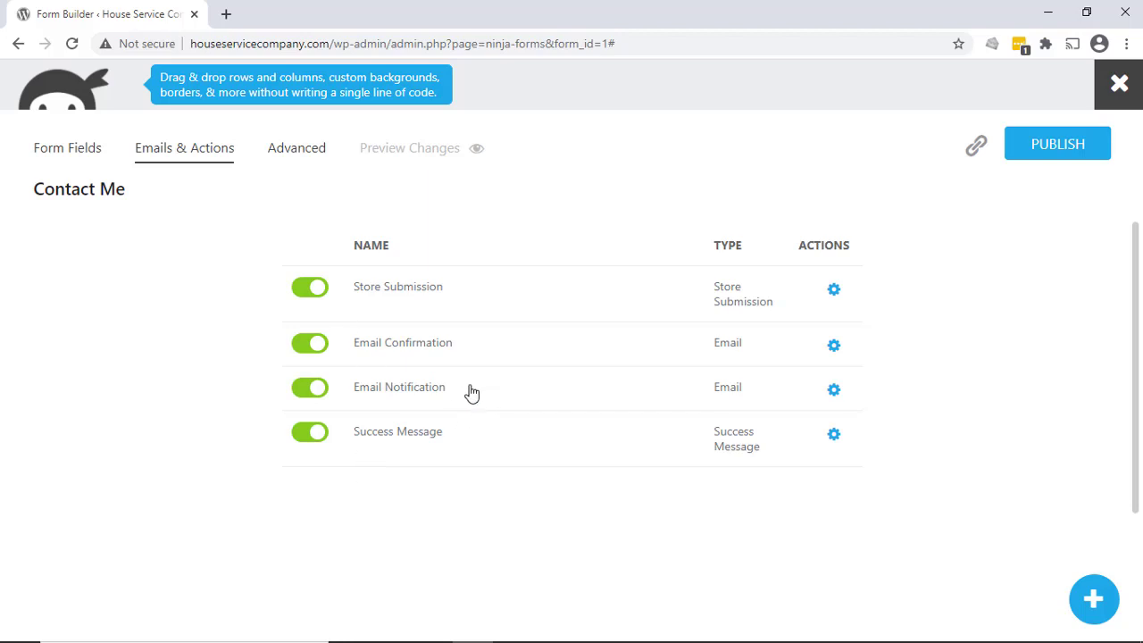
{"action": "left_click", "coordinate": [282, 154]}
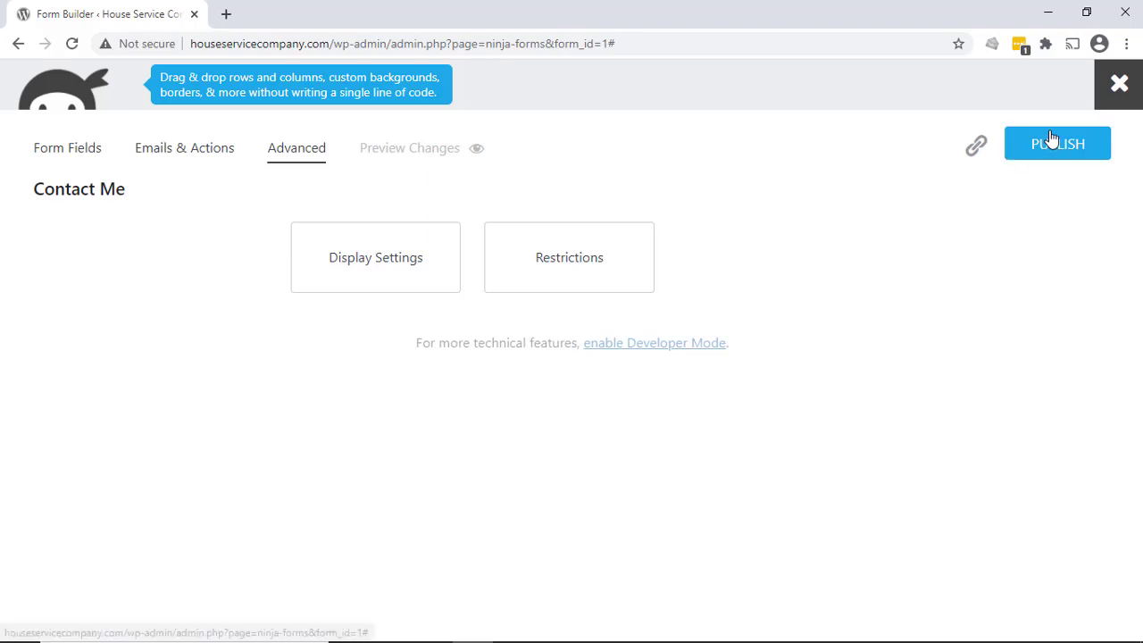
{"action": "left_click", "coordinate": [80, 150]}
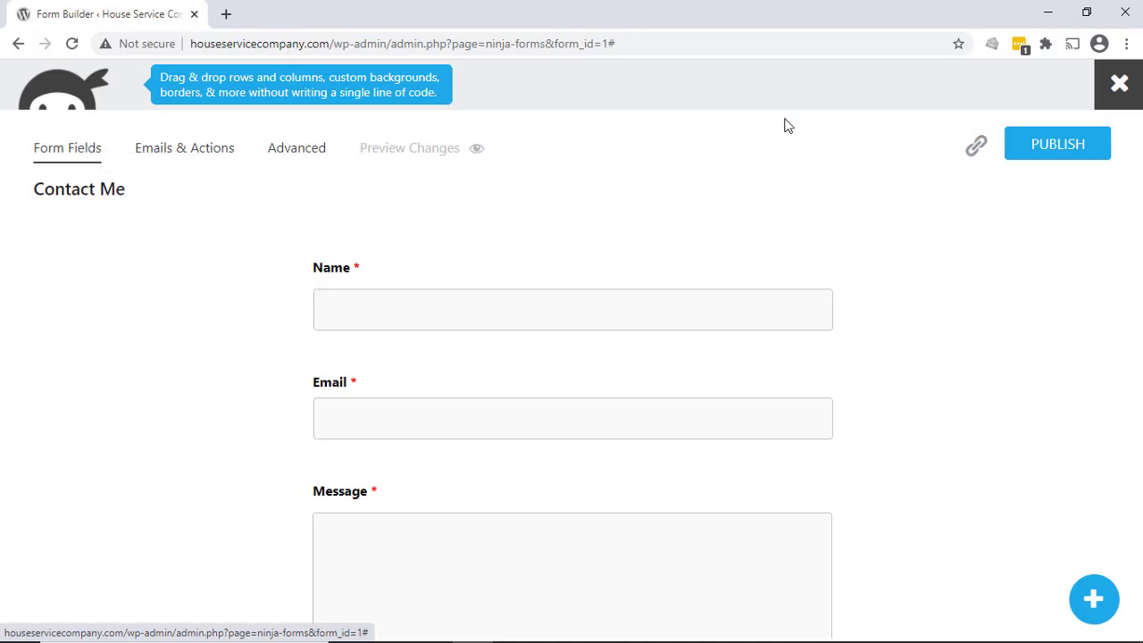
Step: Publish the Contact Me form and close the form builder to return to the forms dashboard
{"action": "left_click", "coordinate": [1081, 152]}
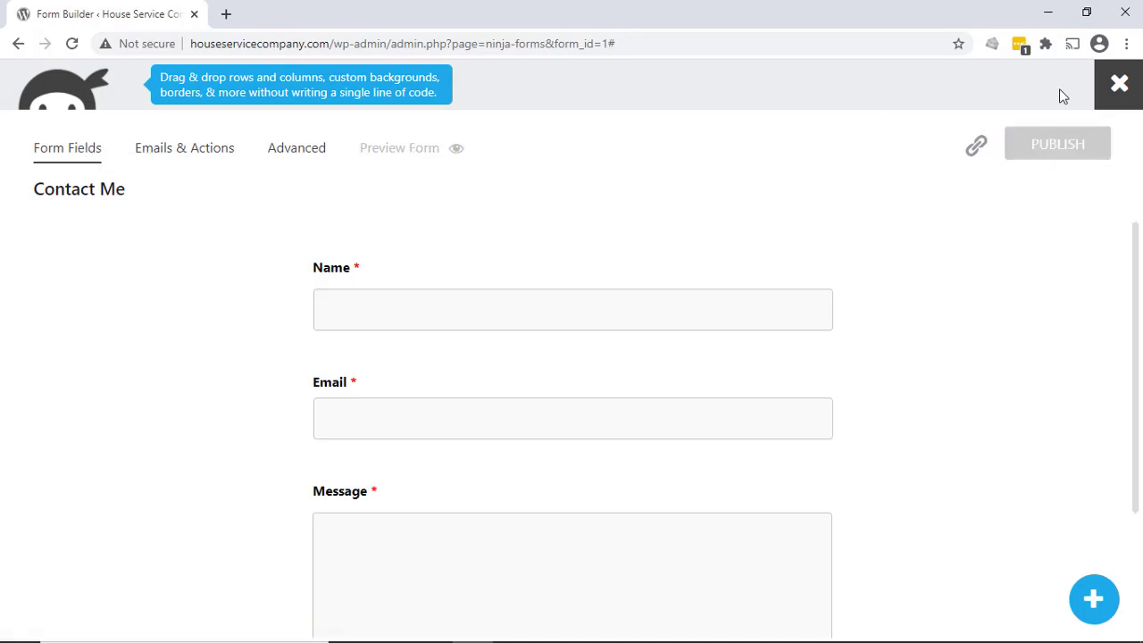
{"action": "left_click", "coordinate": [1119, 84]}
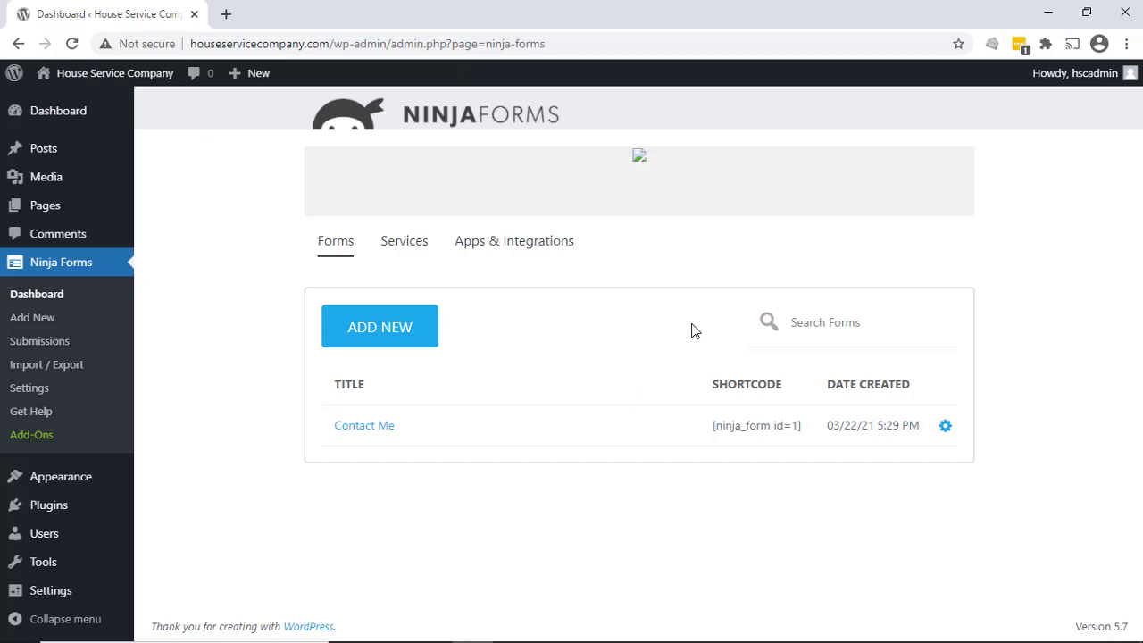
Step: Open the list of all pages in a new browser tab and open the Contact page for editing
{"action": "mouse_move", "coordinate": [49, 211]}
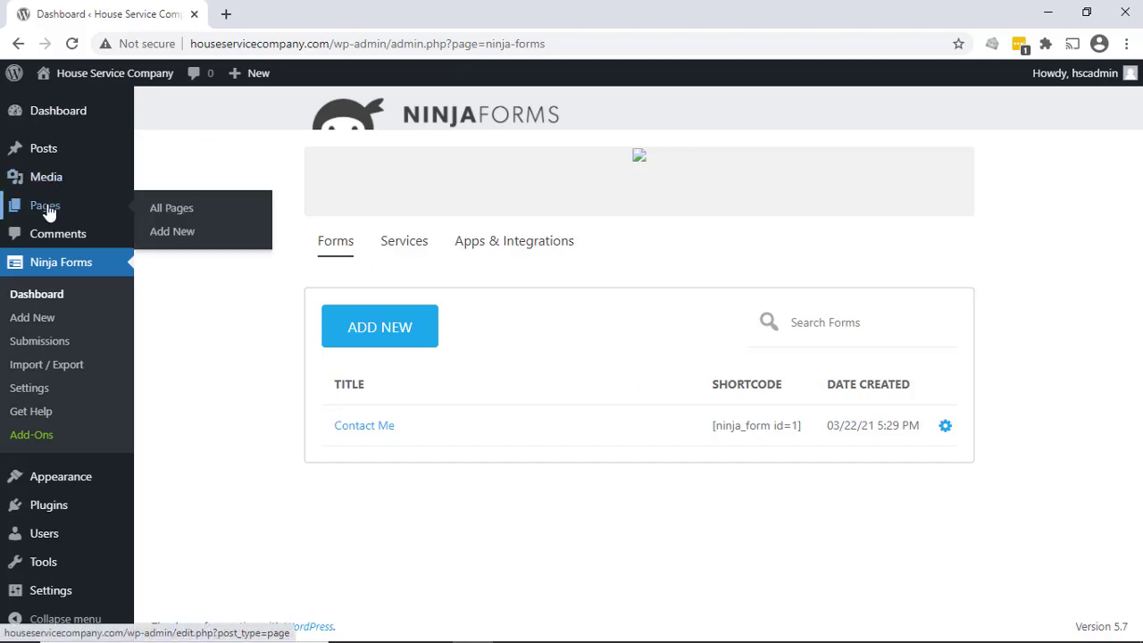
{"action": "right_click", "coordinate": [177, 214]}
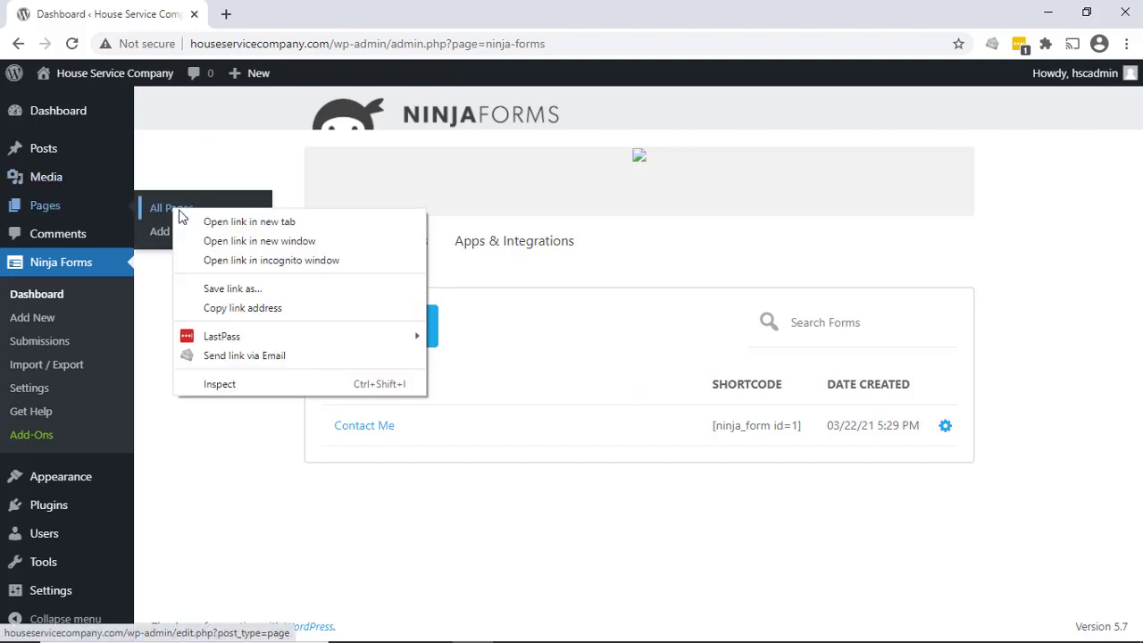
{"action": "left_click", "coordinate": [234, 224]}
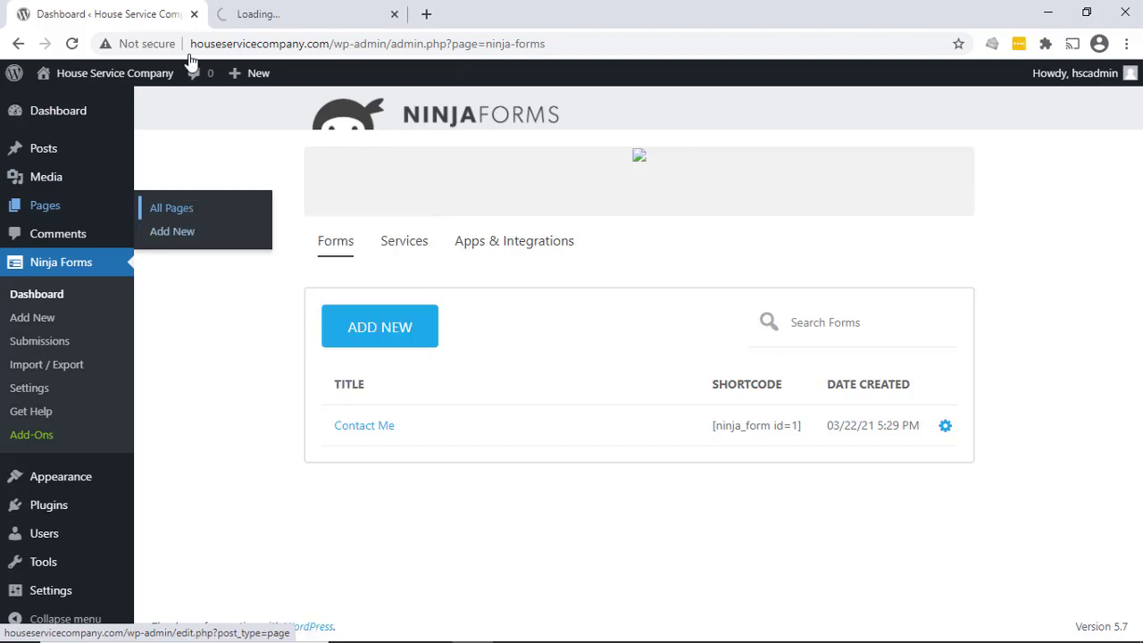
{"action": "left_click", "coordinate": [317, 13]}
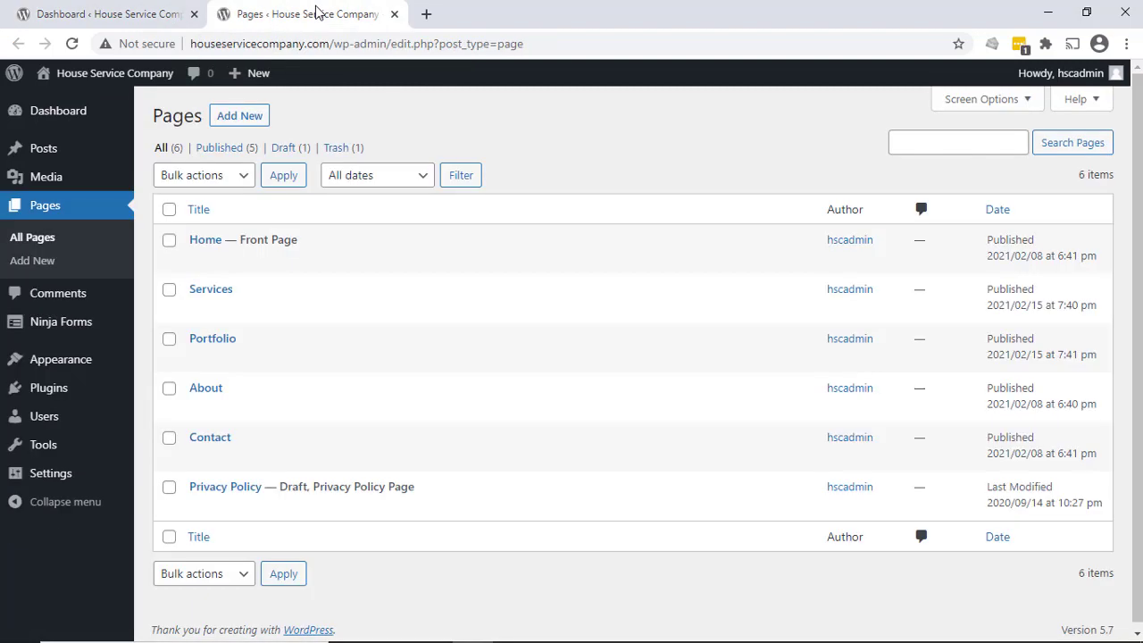
{"action": "mouse_move", "coordinate": [196, 438]}
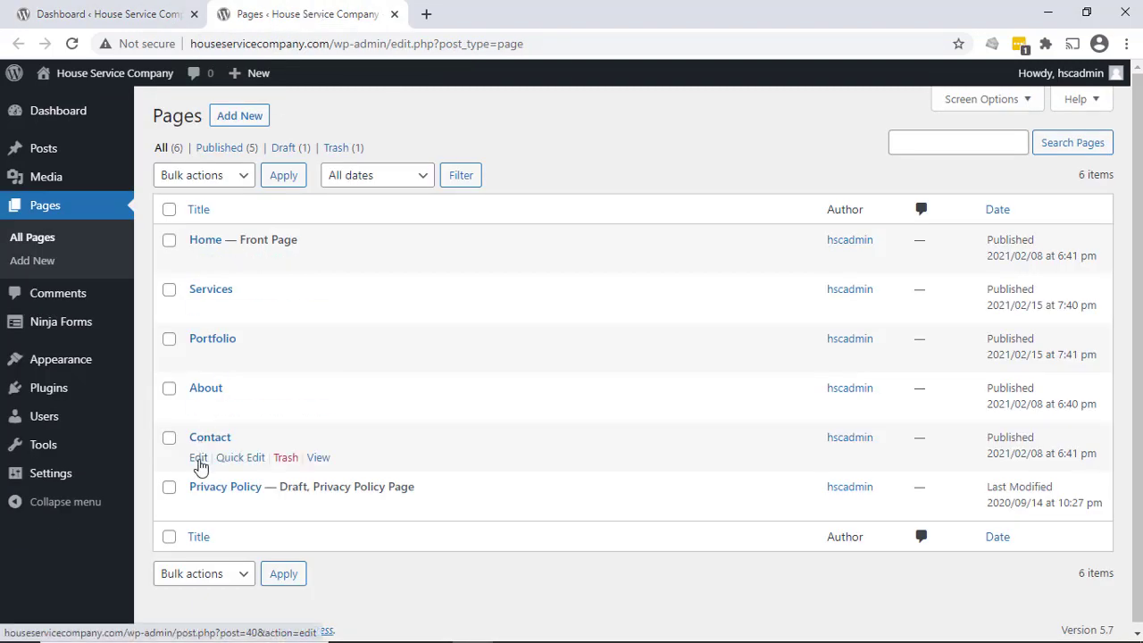
{"action": "left_click", "coordinate": [198, 458]}
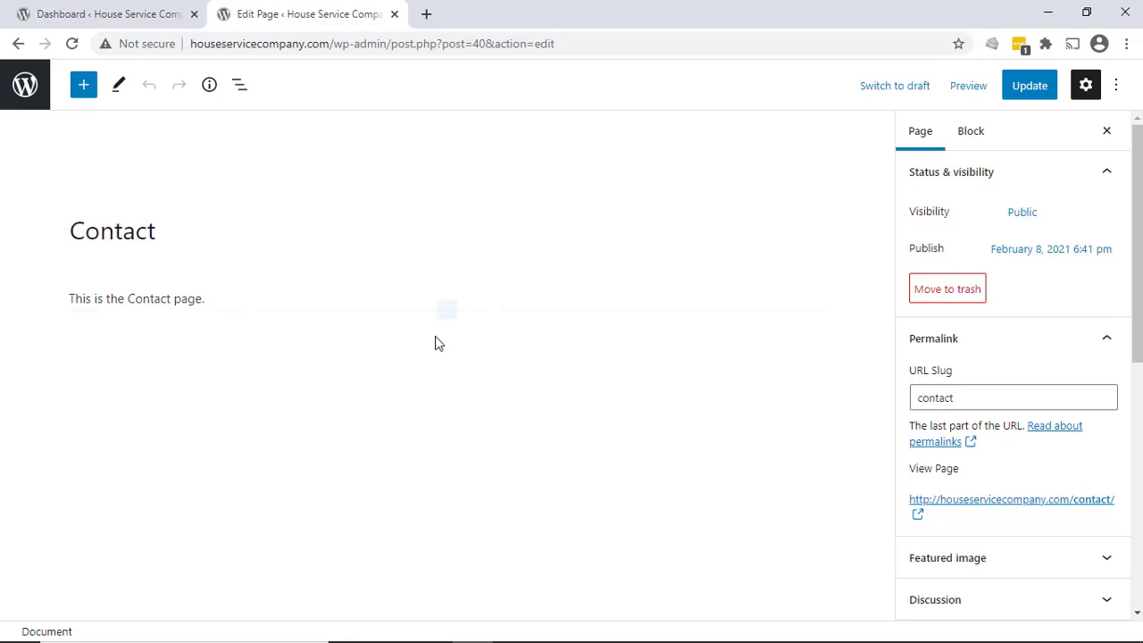
Step: Insert a Ninja Form block below the Contact page's paragraph and set it to display the Contact Me form
{"action": "mouse_move", "coordinate": [445, 319]}
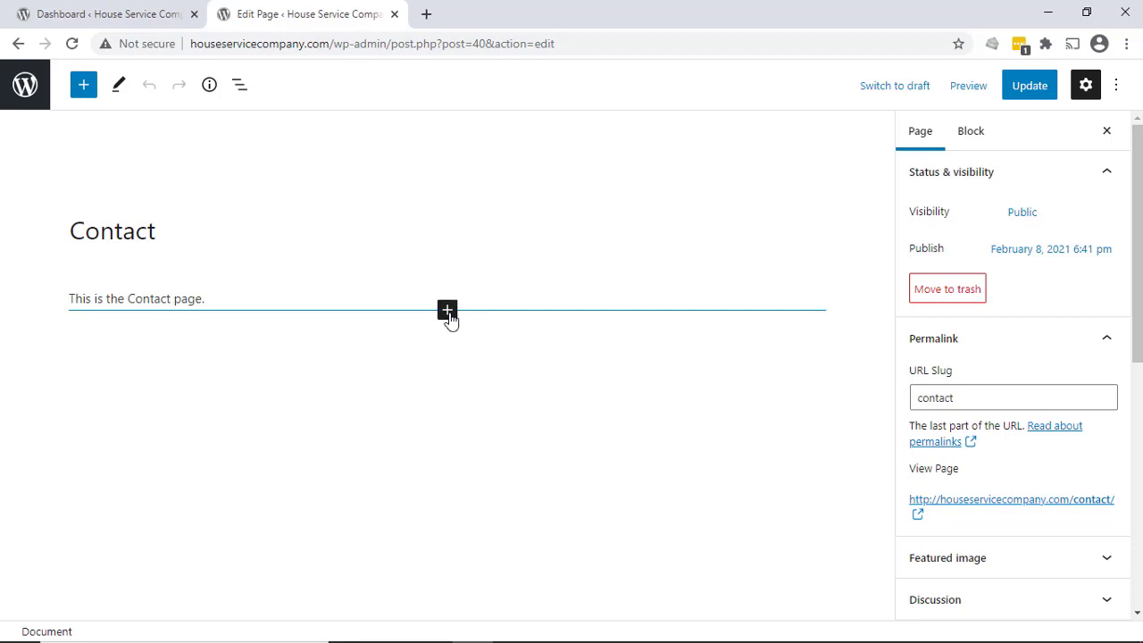
{"action": "left_click", "coordinate": [449, 319]}
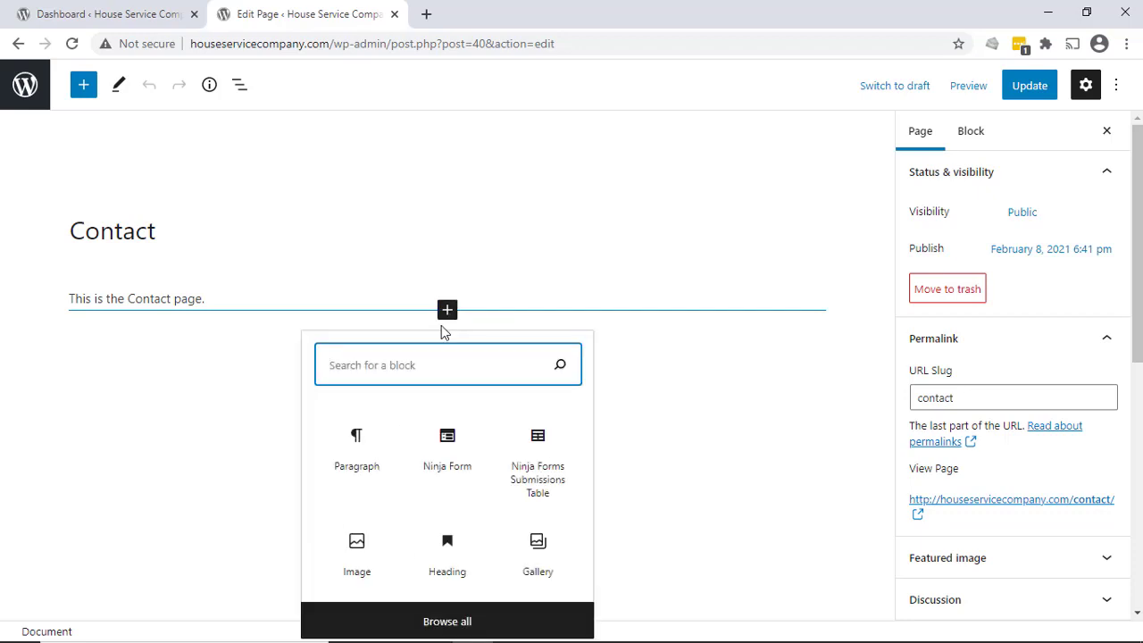
{"action": "left_click", "coordinate": [446, 449]}
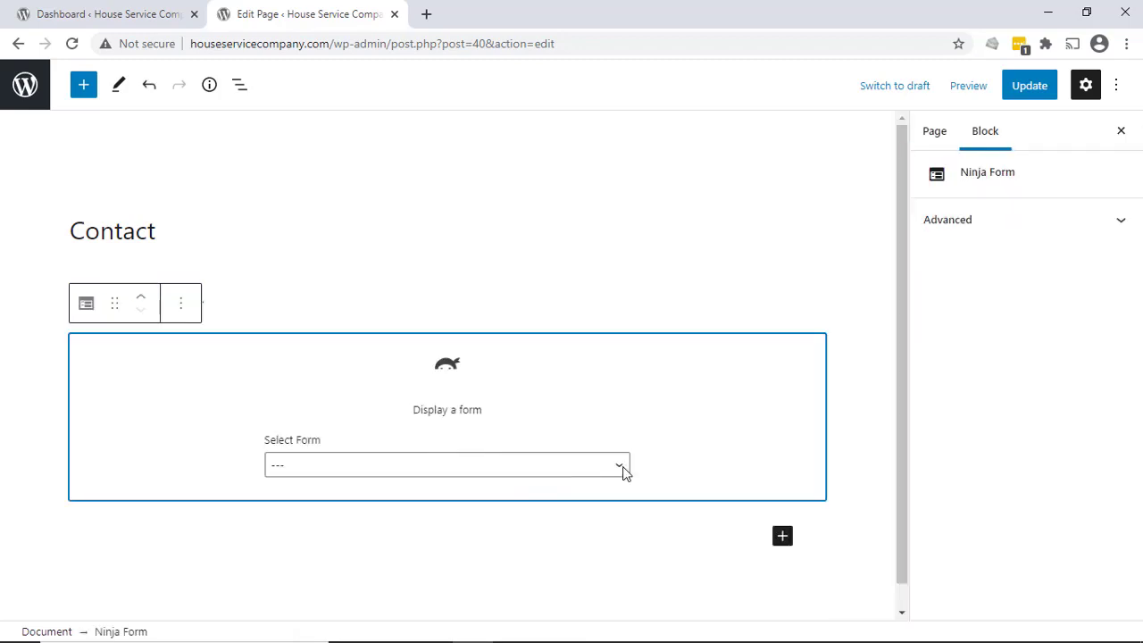
{"action": "left_click", "coordinate": [470, 473]}
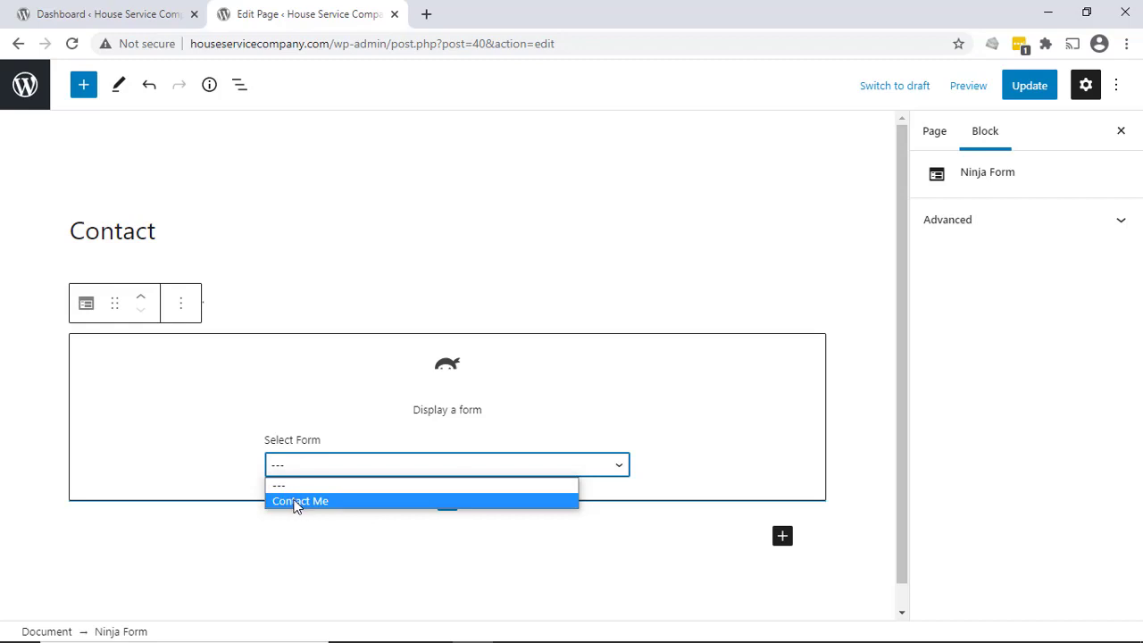
{"action": "left_click", "coordinate": [297, 503]}
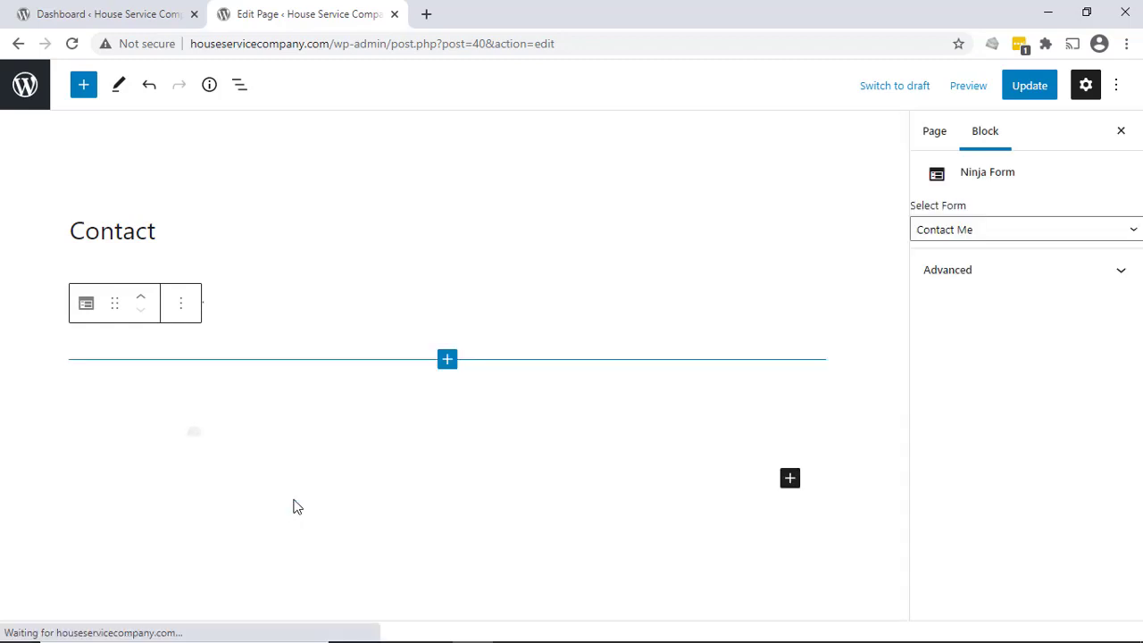
{"action": "scroll", "coordinate": [272, 465], "scroll_direction": "down", "scroll_amount": 3}
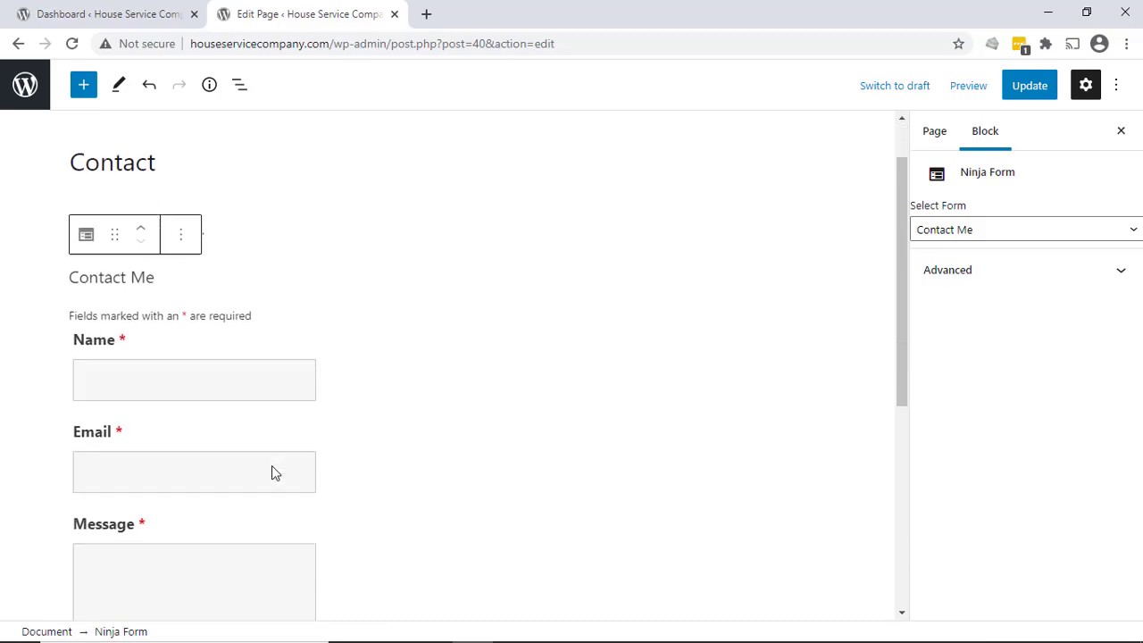
{"action": "scroll", "coordinate": [271, 466], "scroll_direction": "up", "scroll_amount": 3}
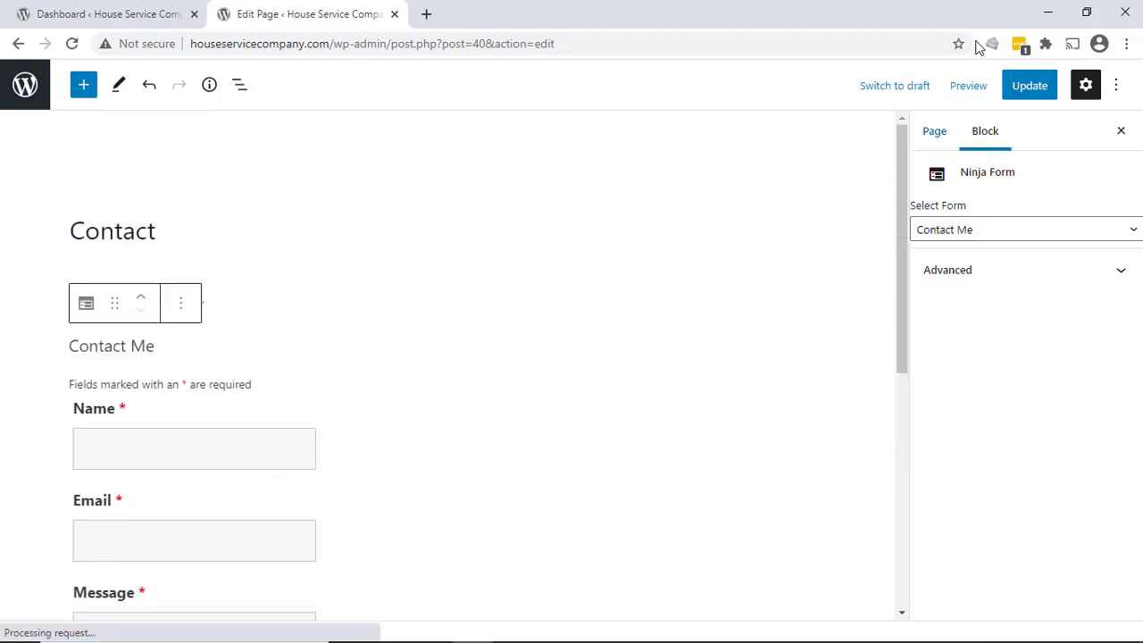
Step: Preview the Contact page in a new tab, review the whole form and close the preview
{"action": "left_click", "coordinate": [961, 95]}
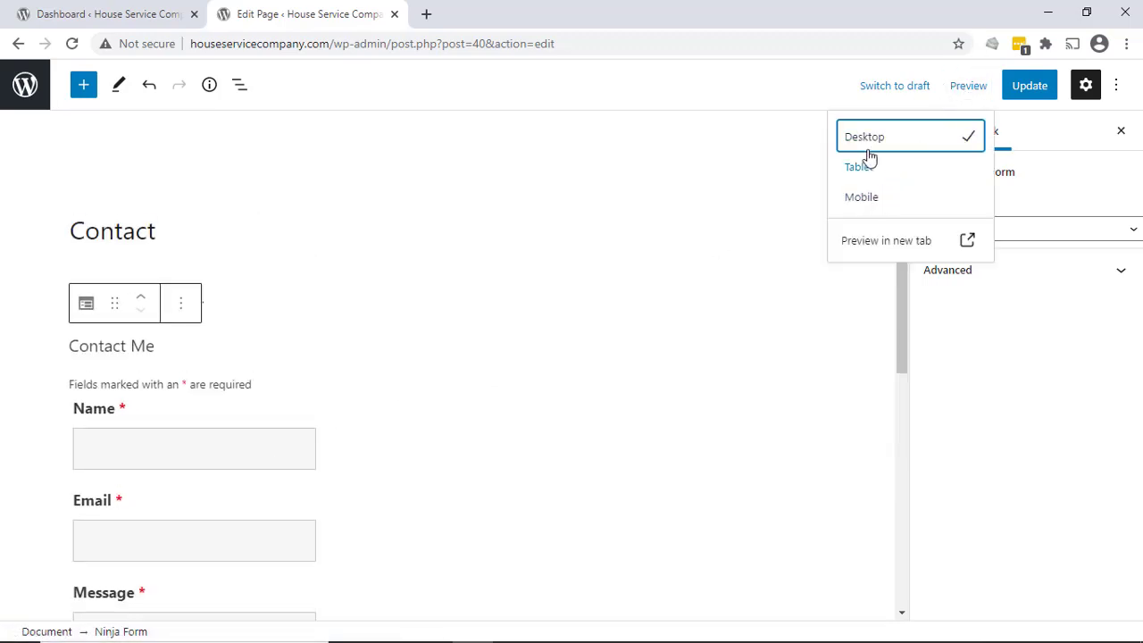
{"action": "left_click", "coordinate": [906, 241]}
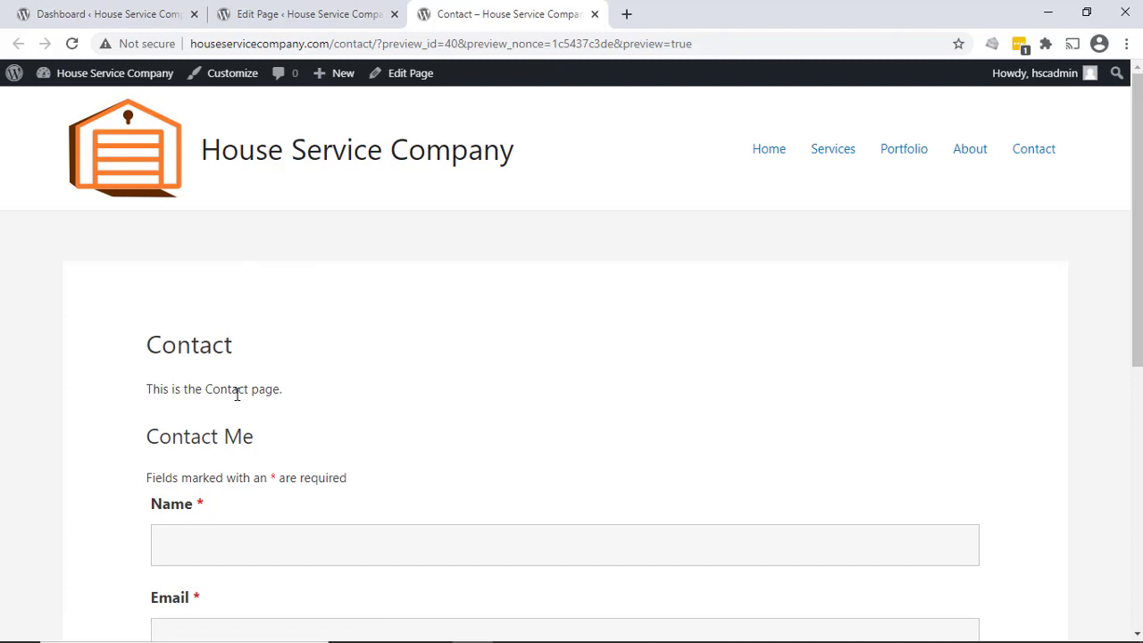
{"action": "scroll", "coordinate": [237, 394], "scroll_direction": "down", "scroll_amount": 1}
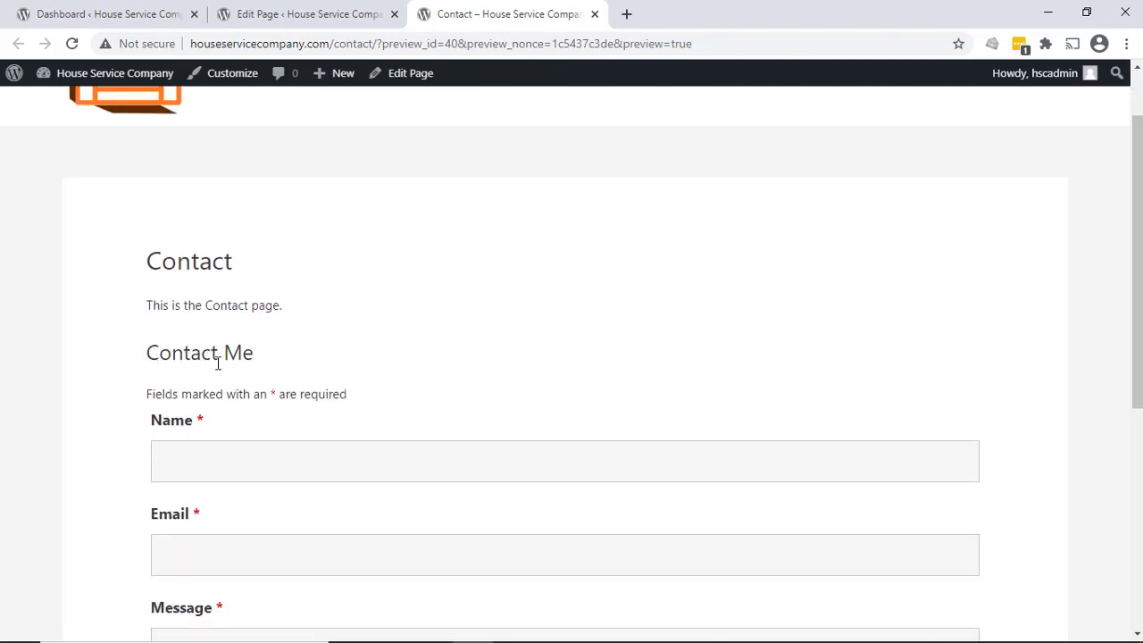
{"action": "scroll", "coordinate": [301, 365], "scroll_direction": "down", "scroll_amount": 1}
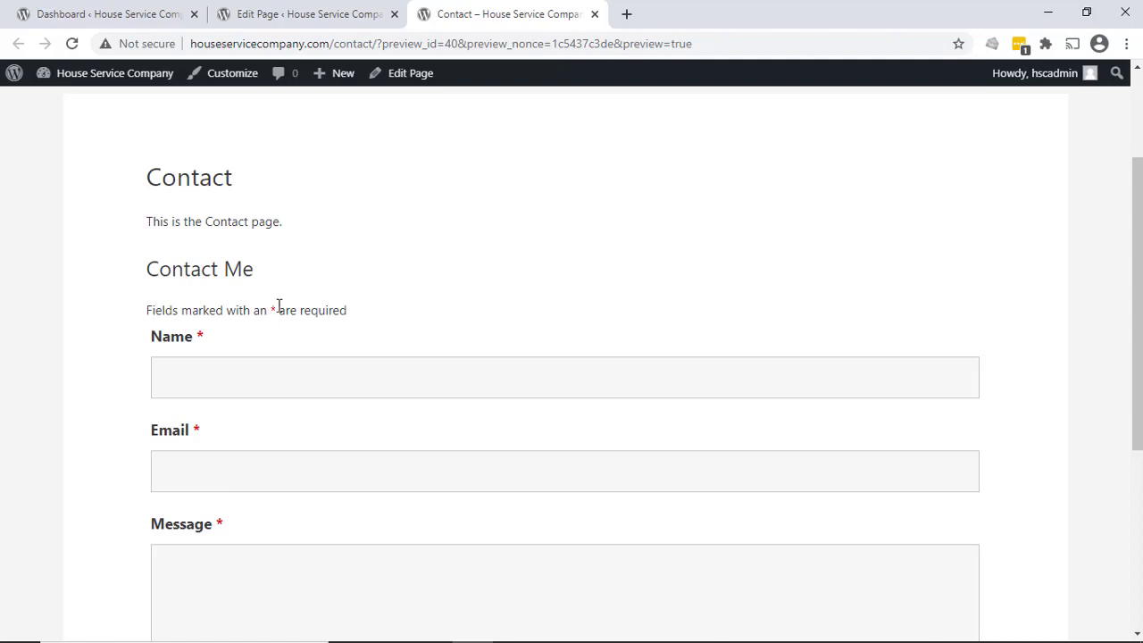
{"action": "scroll", "coordinate": [283, 375], "scroll_direction": "down", "scroll_amount": 4}
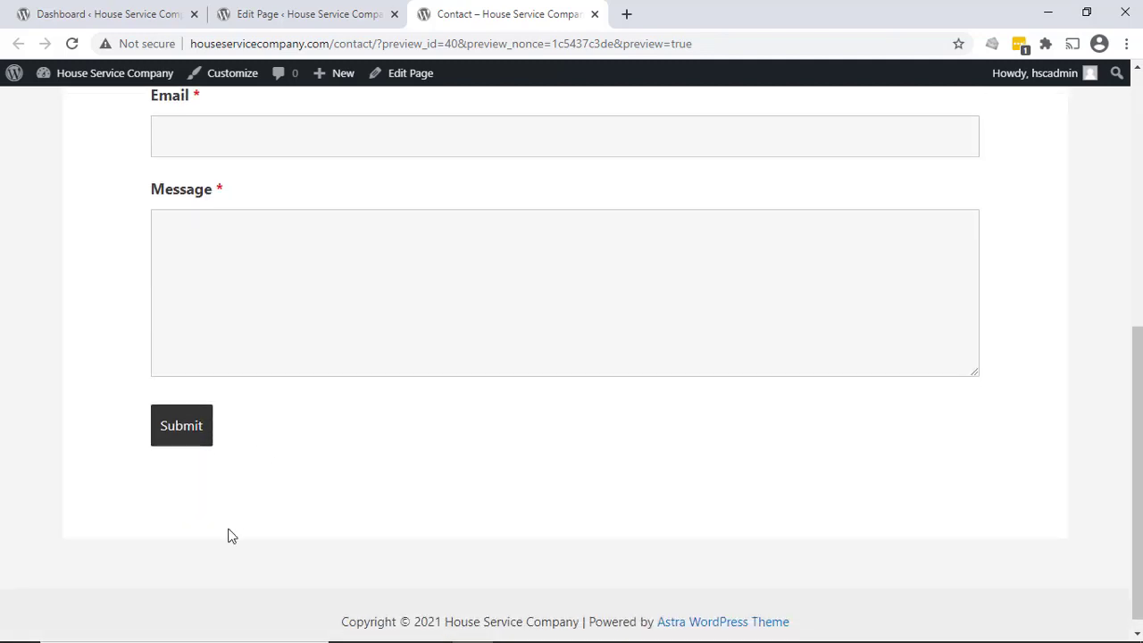
{"action": "scroll", "coordinate": [268, 397], "scroll_direction": "up", "scroll_amount": 6}
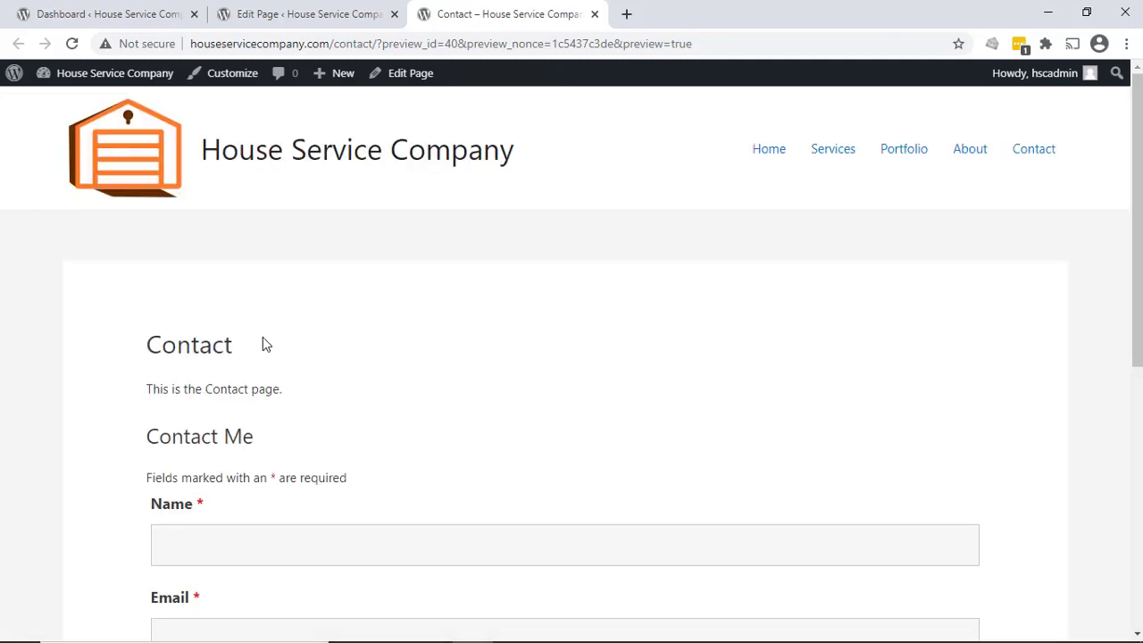
{"action": "left_click", "coordinate": [595, 14]}
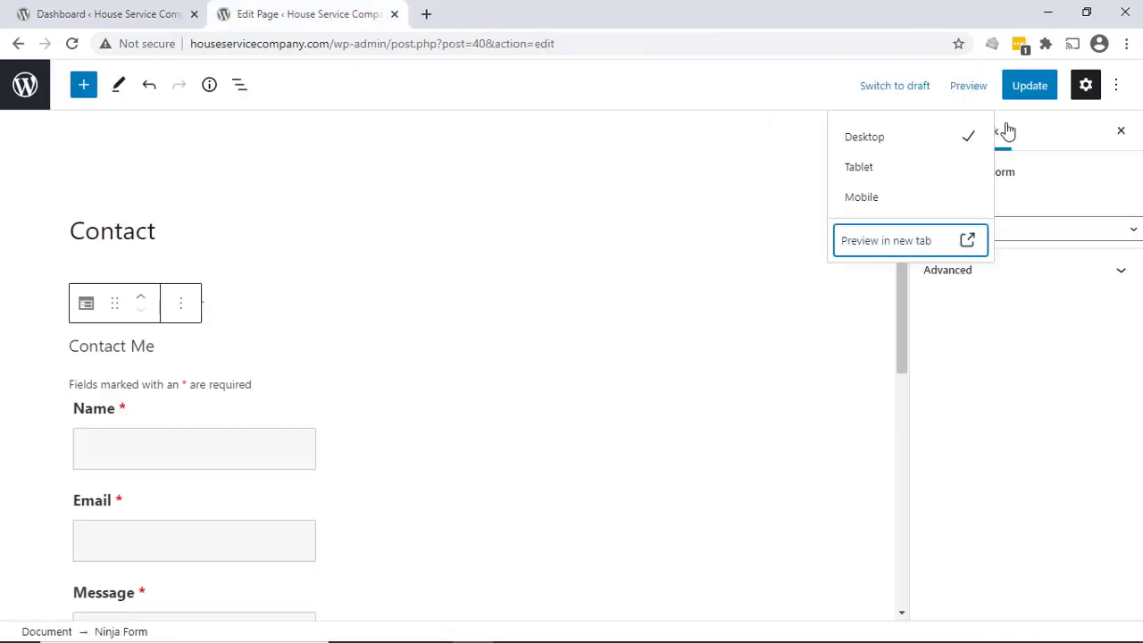
Step: Update the Contact page and open the published page
{"action": "left_click", "coordinate": [1028, 89]}
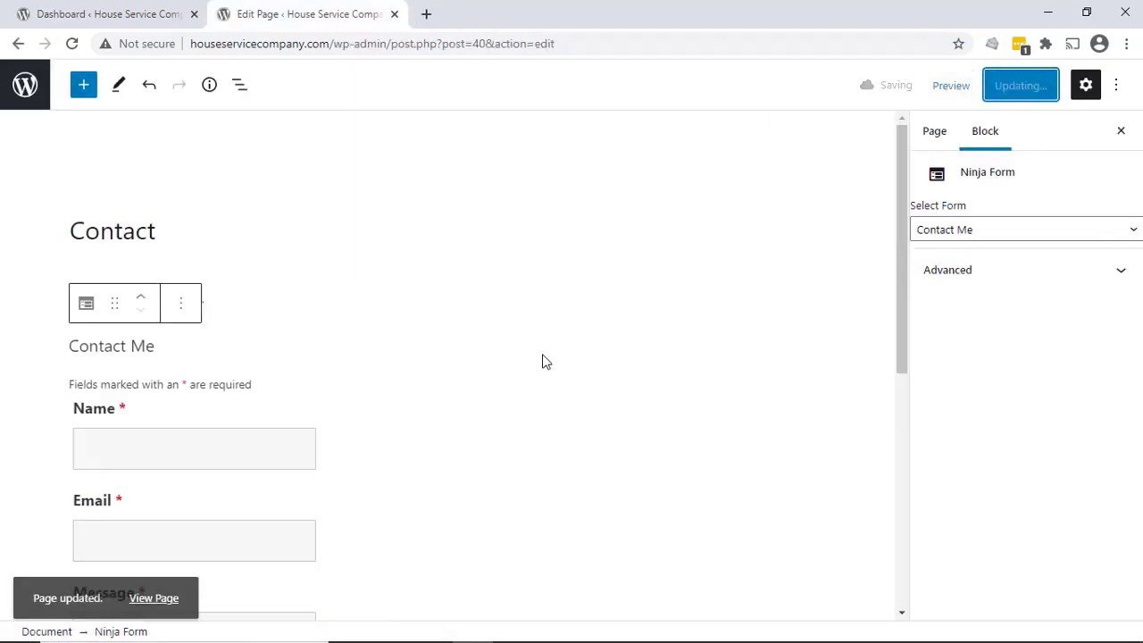
{"action": "left_click", "coordinate": [159, 588]}
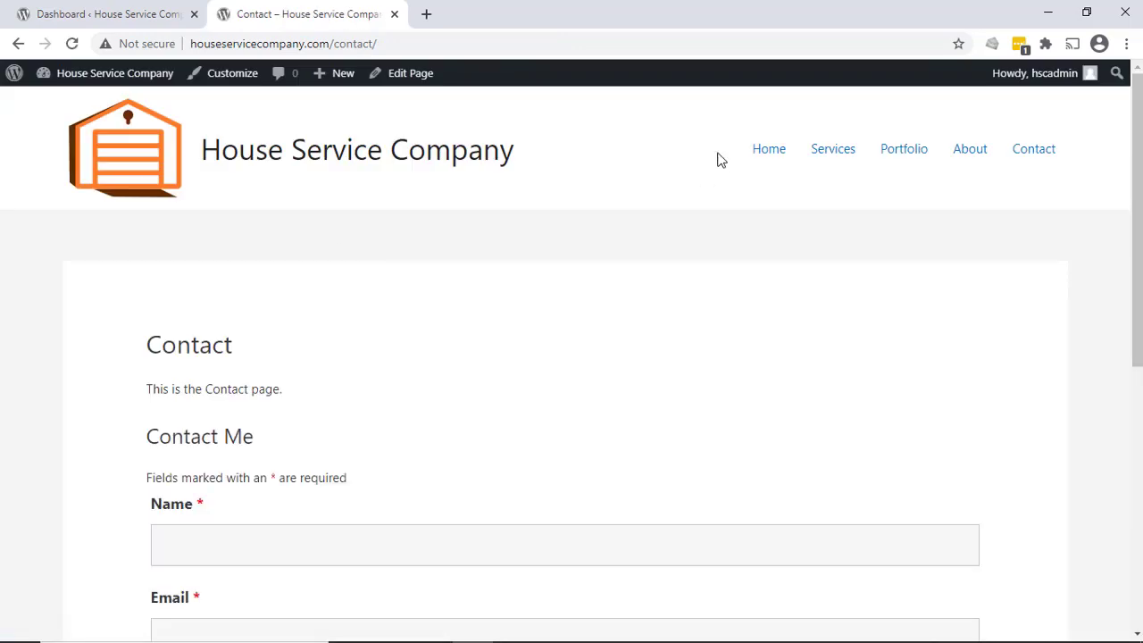
Step: Examine the Contact Me form on the published page, from its heading and required fields down to the submit control
{"action": "scroll", "coordinate": [527, 315], "scroll_direction": "down", "scroll_amount": 3}
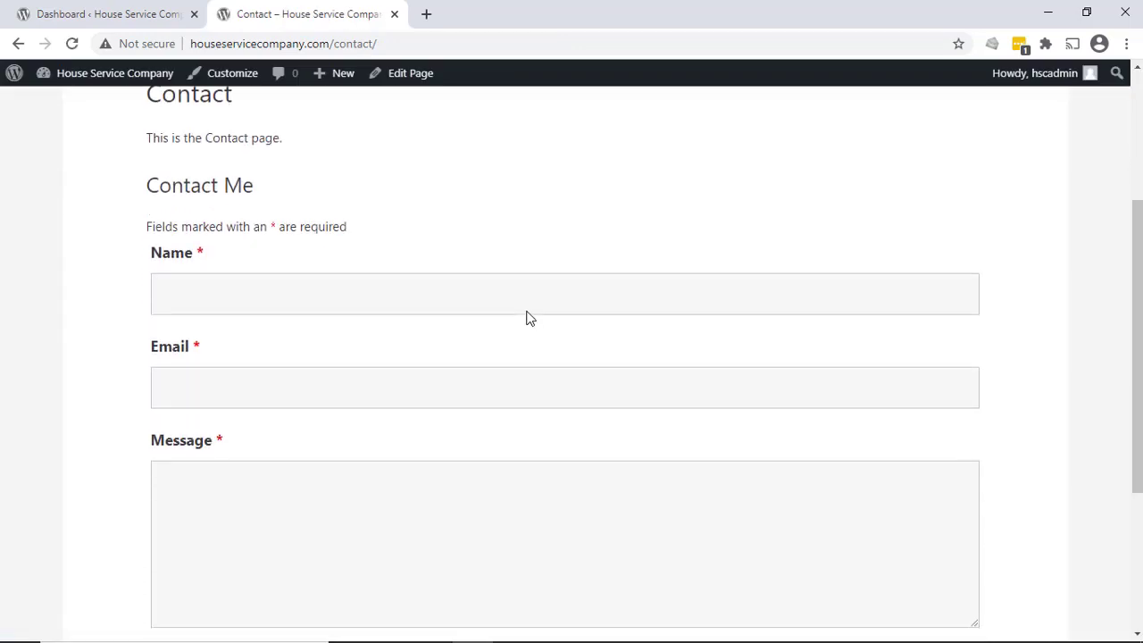
{"action": "scroll", "coordinate": [522, 296], "scroll_direction": "up", "scroll_amount": 3}
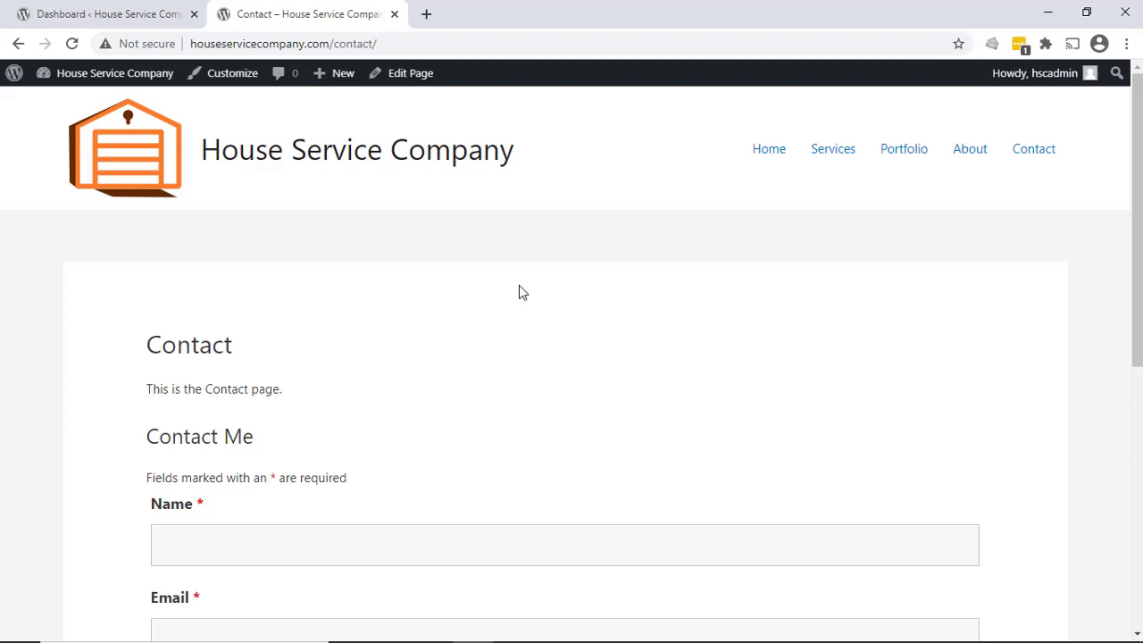
{"action": "scroll", "coordinate": [523, 292], "scroll_direction": "down", "scroll_amount": 2}
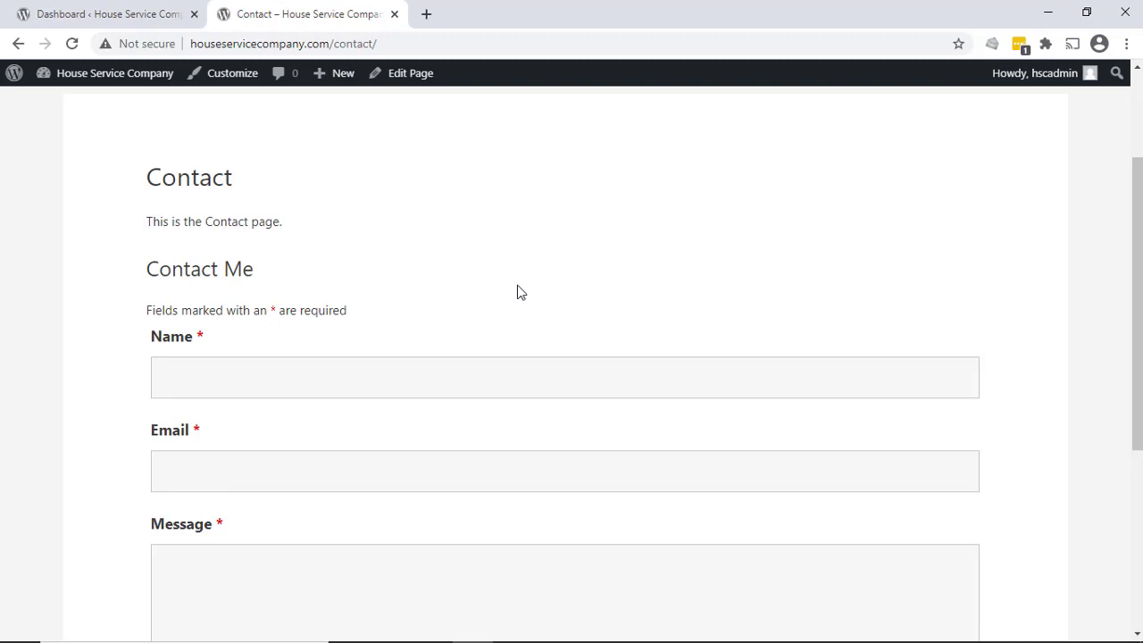
{"action": "scroll", "coordinate": [518, 290], "scroll_direction": "up", "scroll_amount": 2}
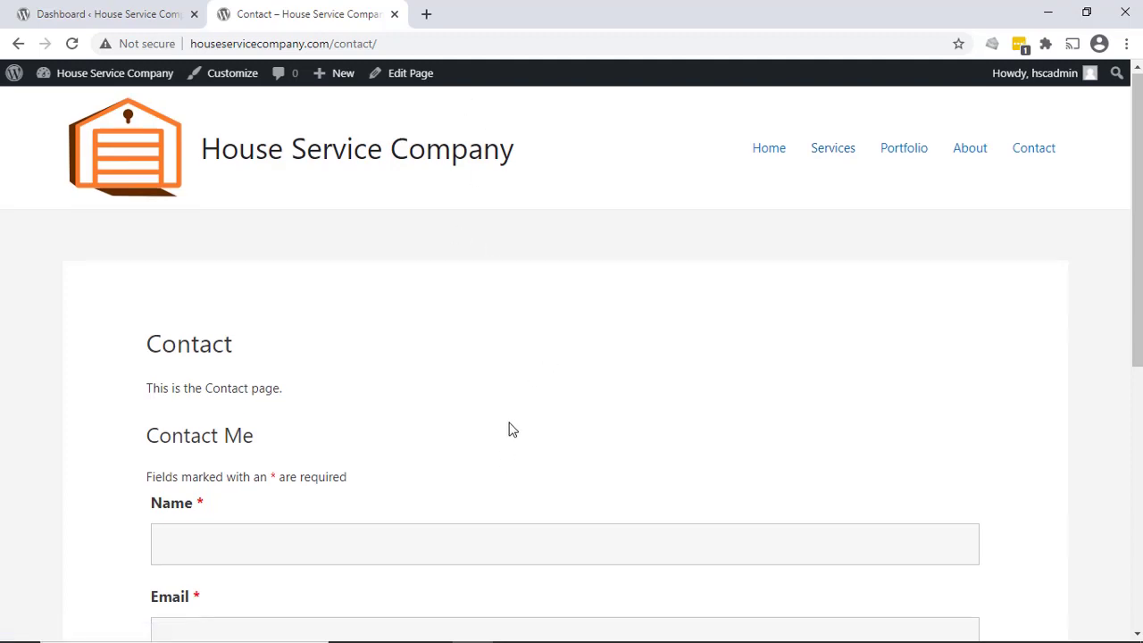
{"action": "scroll", "coordinate": [507, 424], "scroll_direction": "down", "scroll_amount": 1}
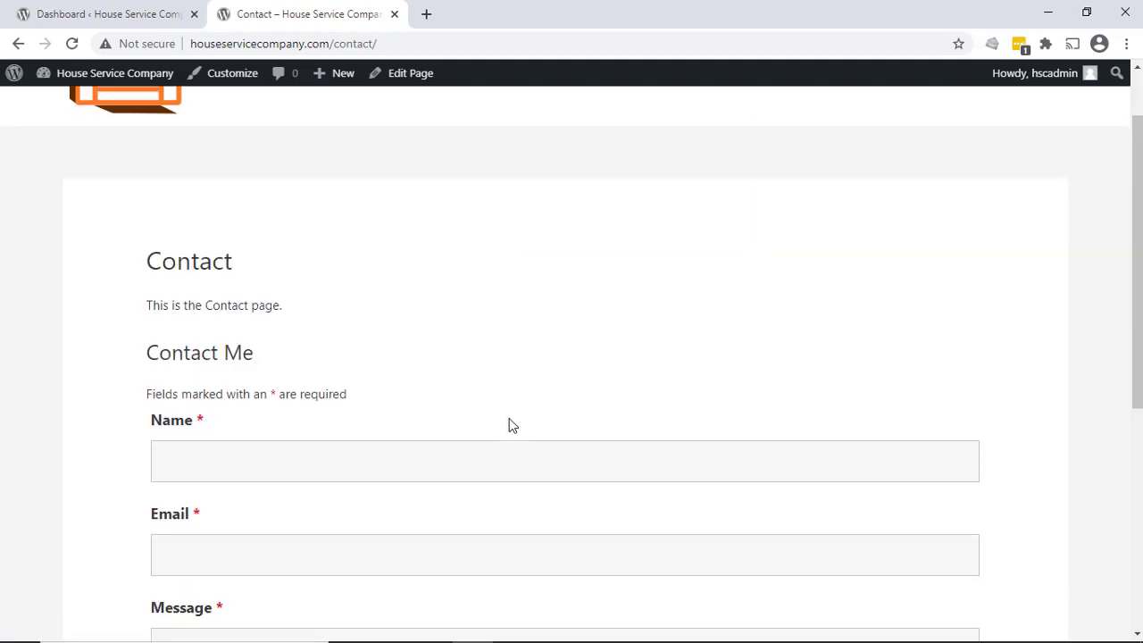
{"action": "scroll", "coordinate": [514, 420], "scroll_direction": "down", "scroll_amount": 2}
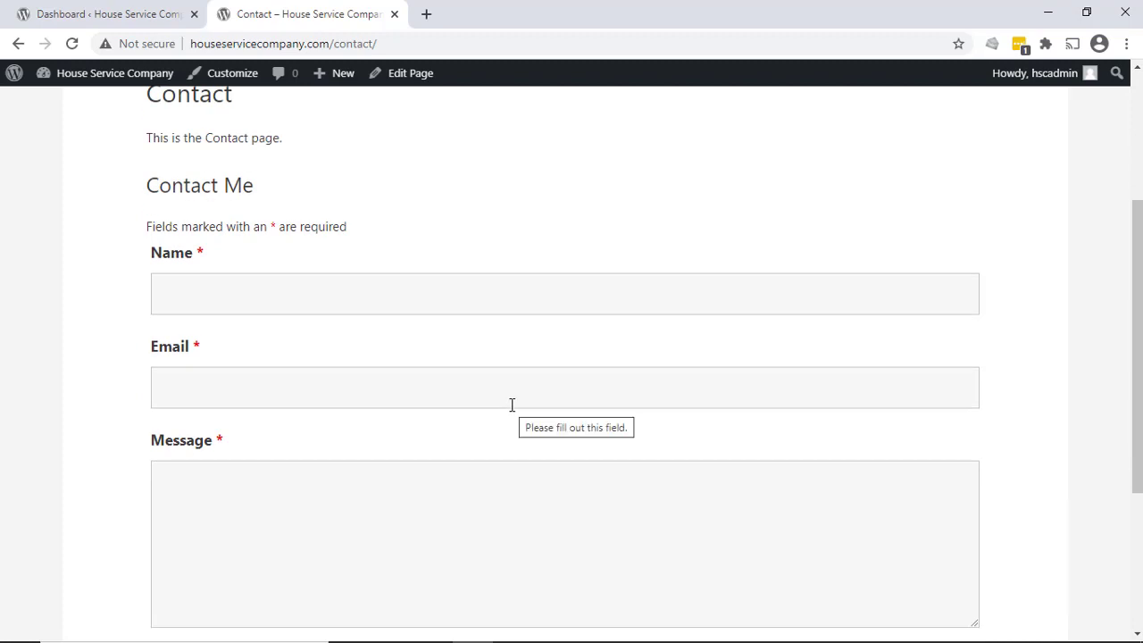
{"action": "scroll", "coordinate": [199, 377], "scroll_direction": "down", "scroll_amount": 3}
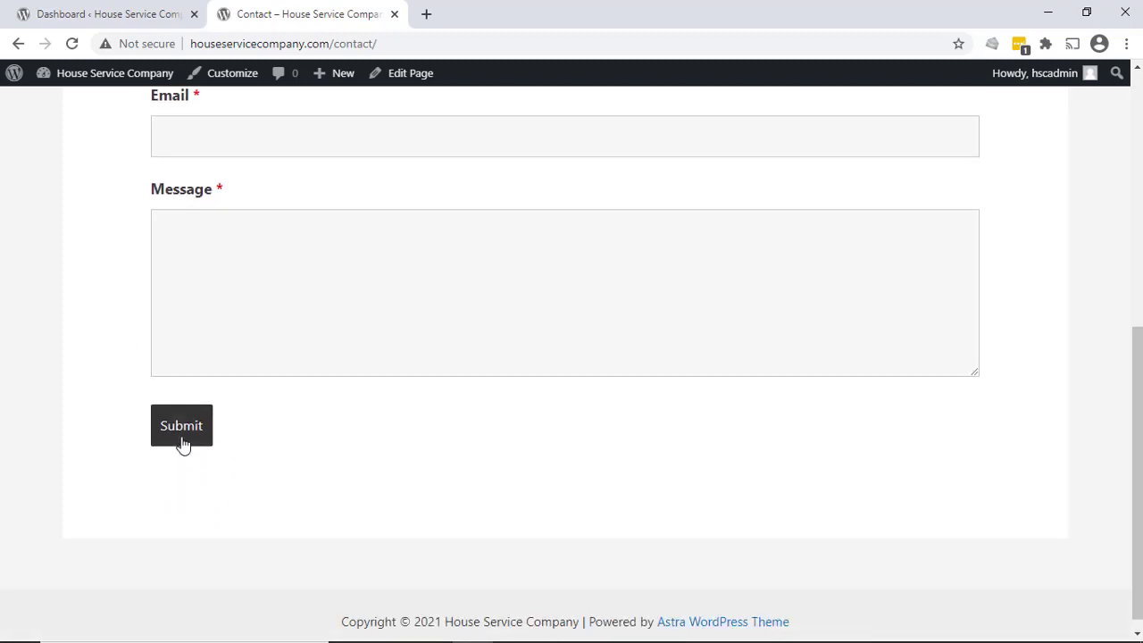
{"action": "left_click", "coordinate": [184, 434]}
Step: Return to the Ninja Forms dashboard and open the Contact Me form for editing
{"action": "left_click", "coordinate": [122, 20]}
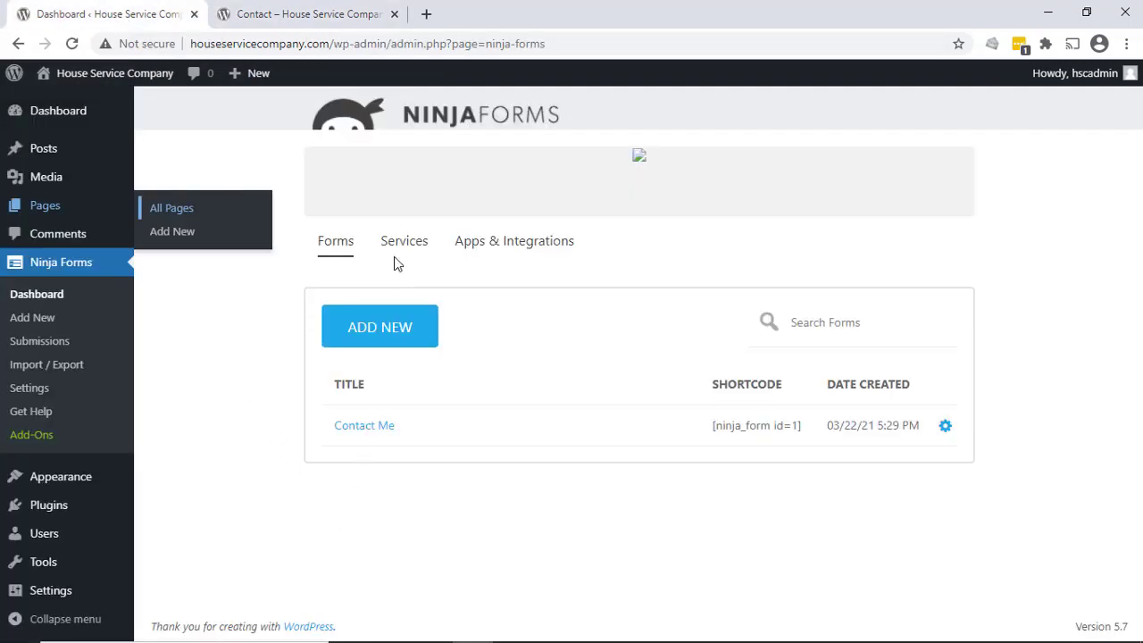
{"action": "left_click", "coordinate": [946, 426]}
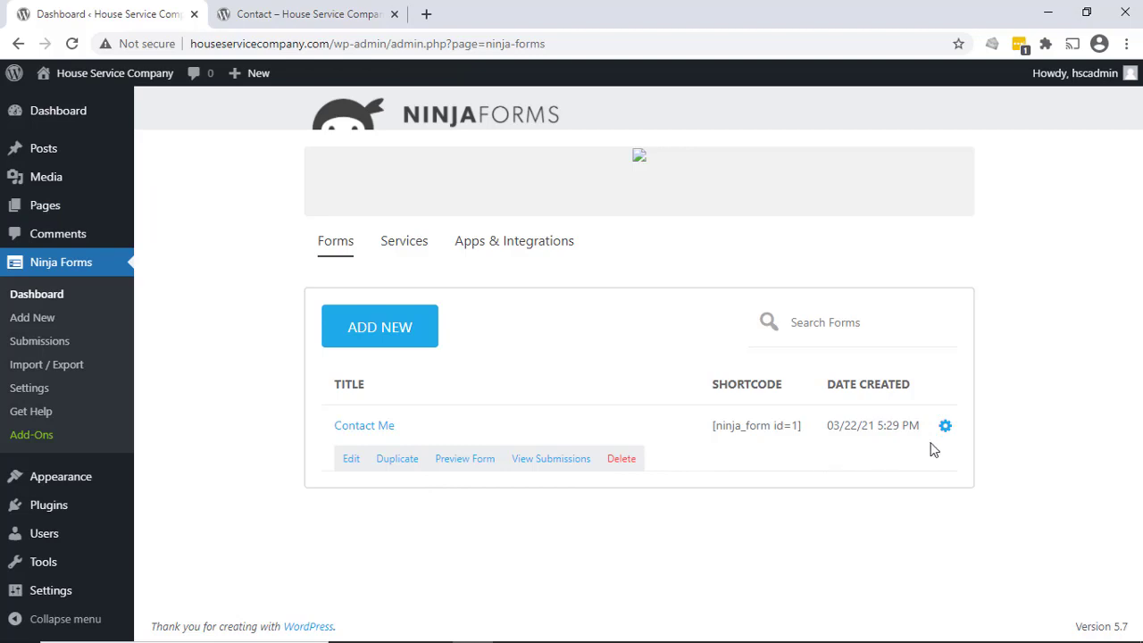
{"action": "left_click", "coordinate": [348, 465]}
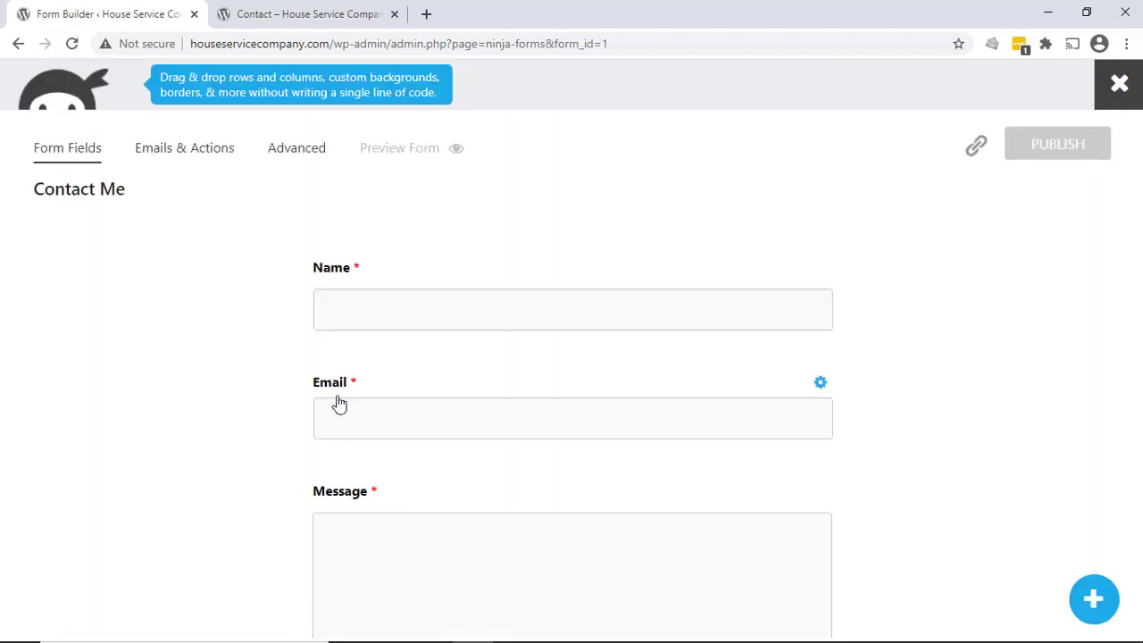
Step: Open the Store Submission action from the form's emails and actions and expand its advanced settings
{"action": "left_click", "coordinate": [181, 151]}
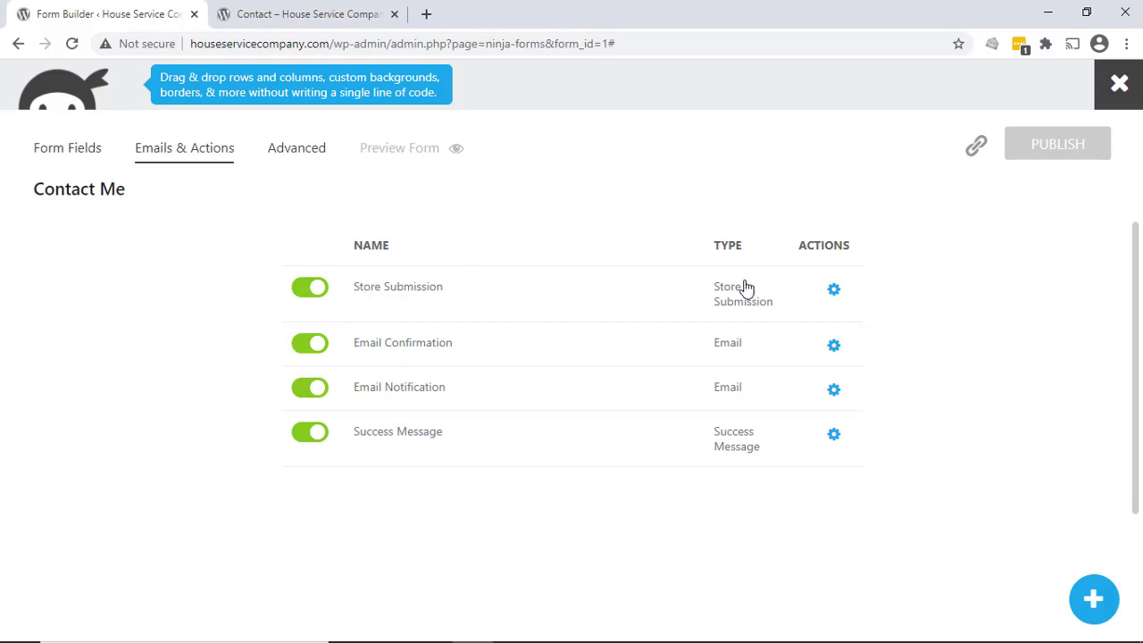
{"action": "left_click", "coordinate": [835, 299]}
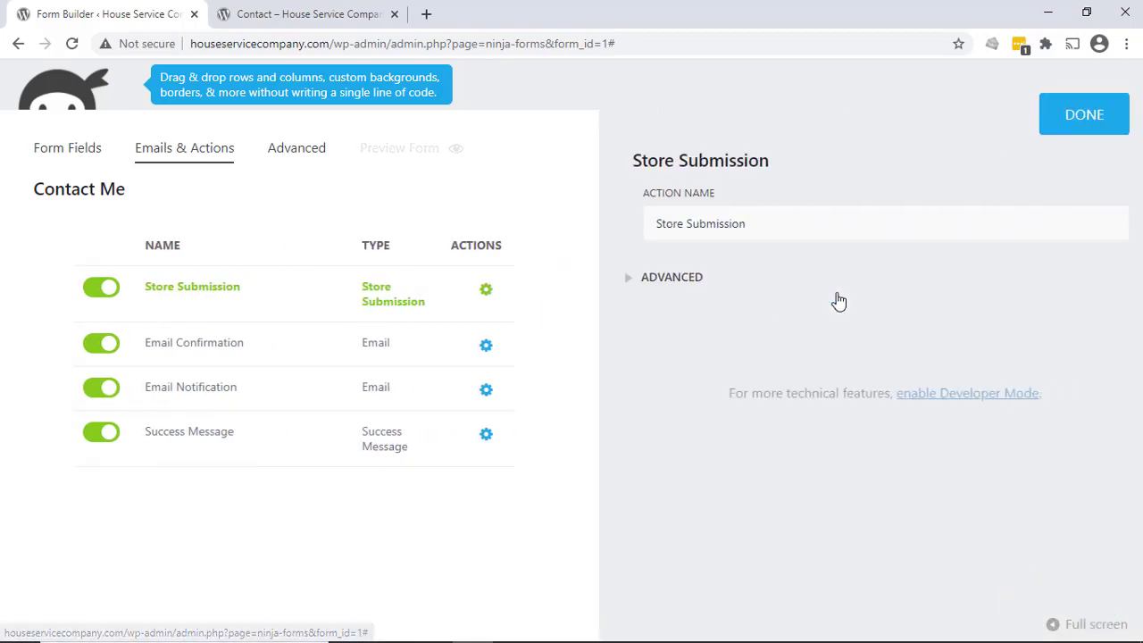
{"action": "left_click", "coordinate": [603, 278]}
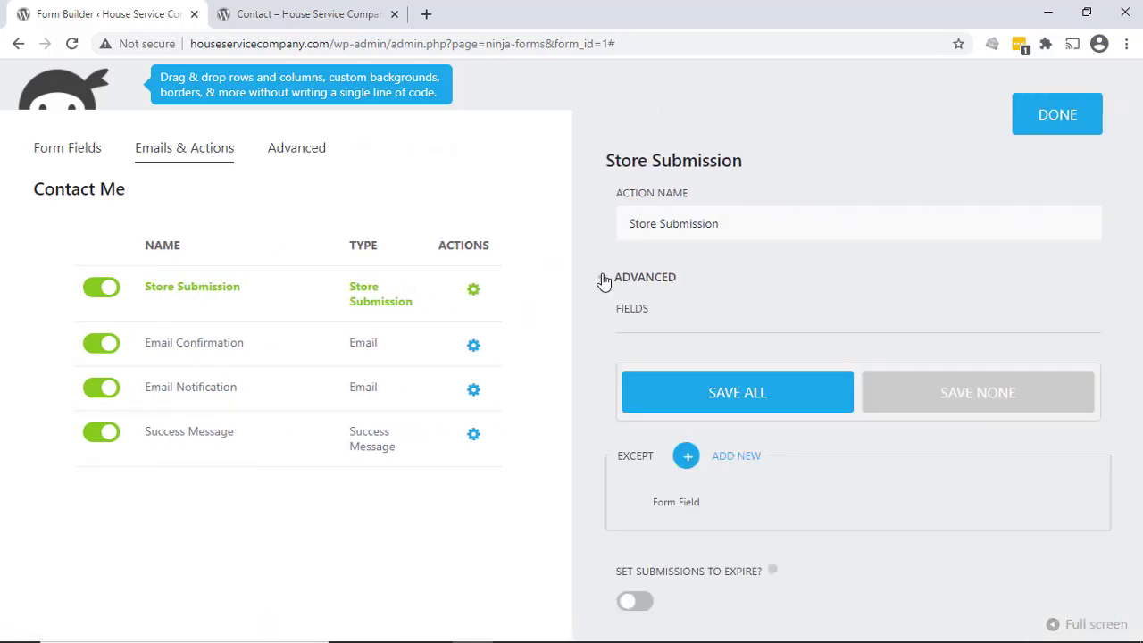
Step: Look over the Store Submission action's advanced settings and open the Email Confirmation action's settings
{"action": "scroll", "coordinate": [600, 347], "scroll_direction": "down", "scroll_amount": 2}
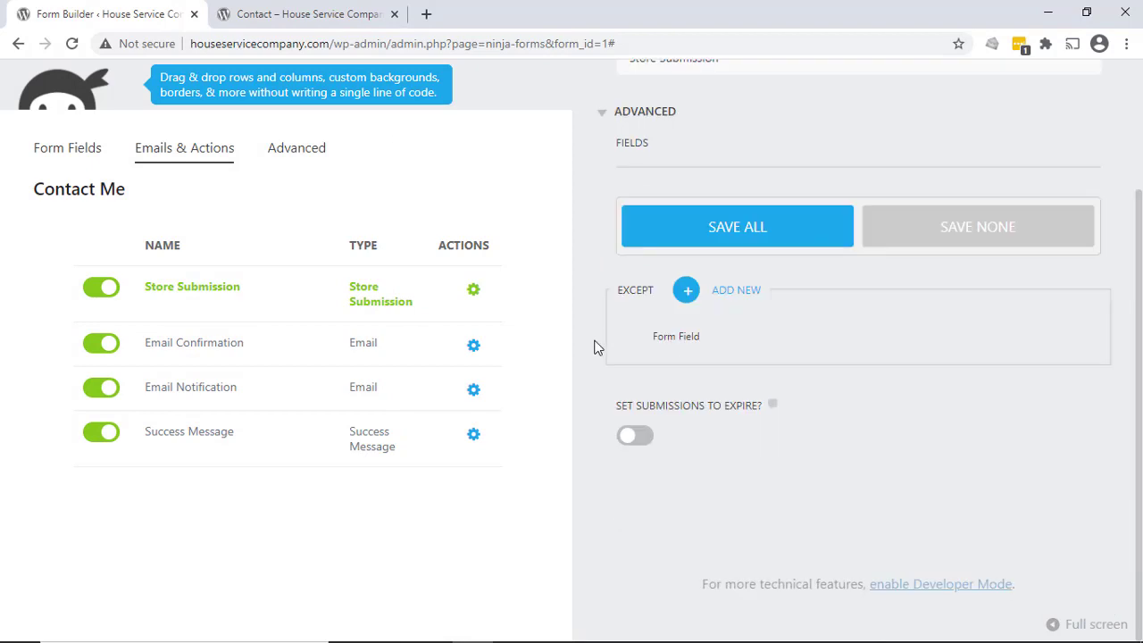
{"action": "scroll", "coordinate": [596, 348], "scroll_direction": "up", "scroll_amount": 2}
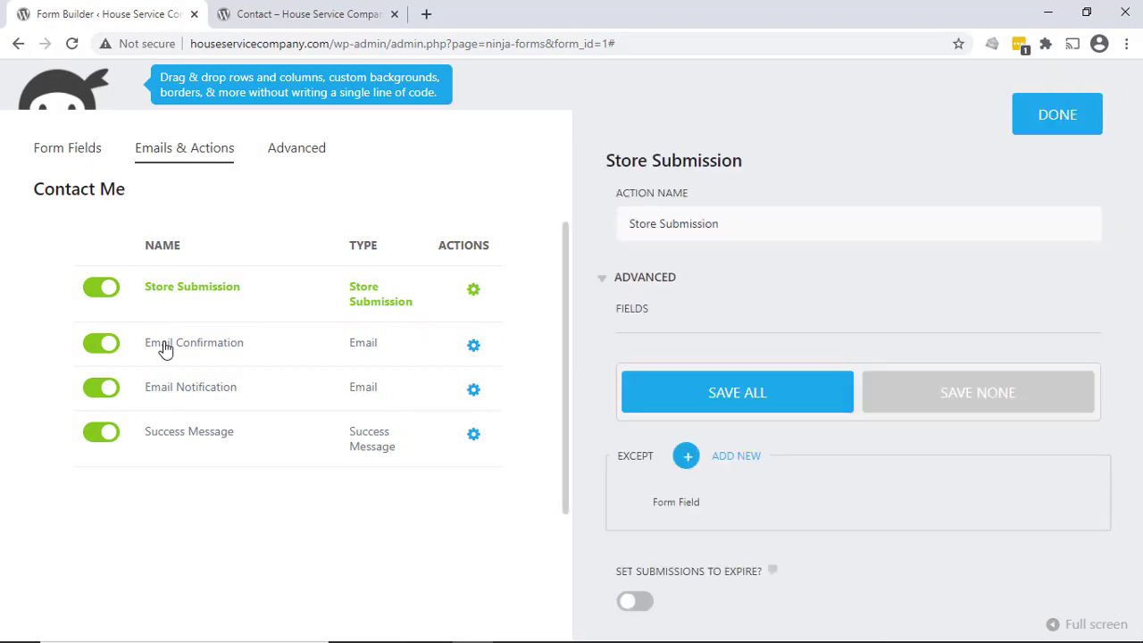
{"action": "left_click", "coordinate": [472, 350]}
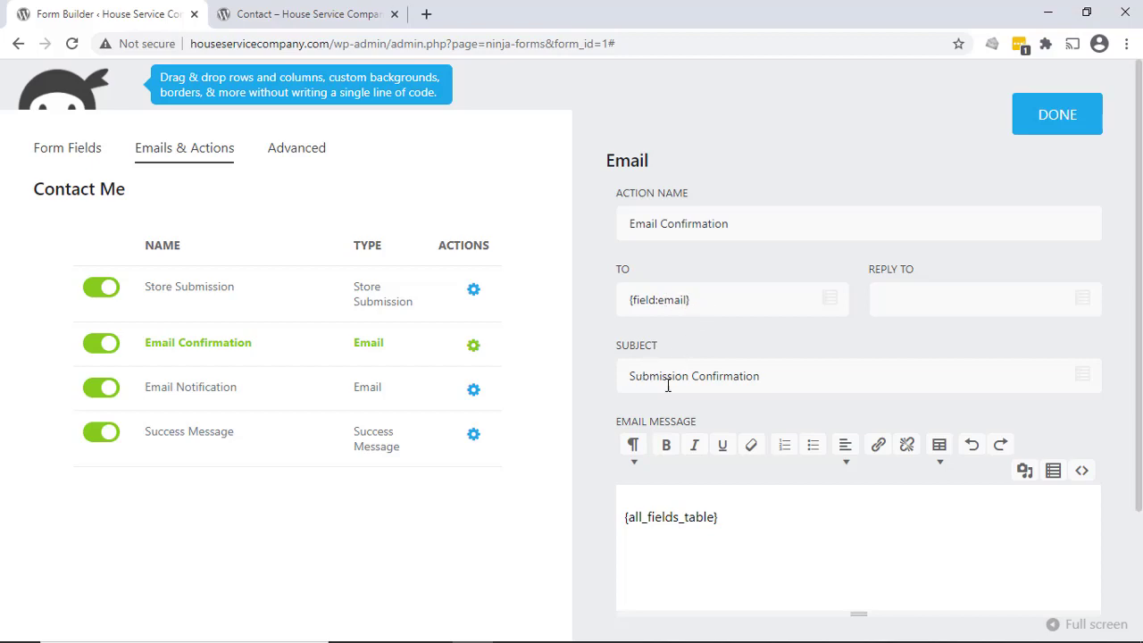
{"action": "scroll", "coordinate": [610, 441], "scroll_direction": "down", "scroll_amount": 2}
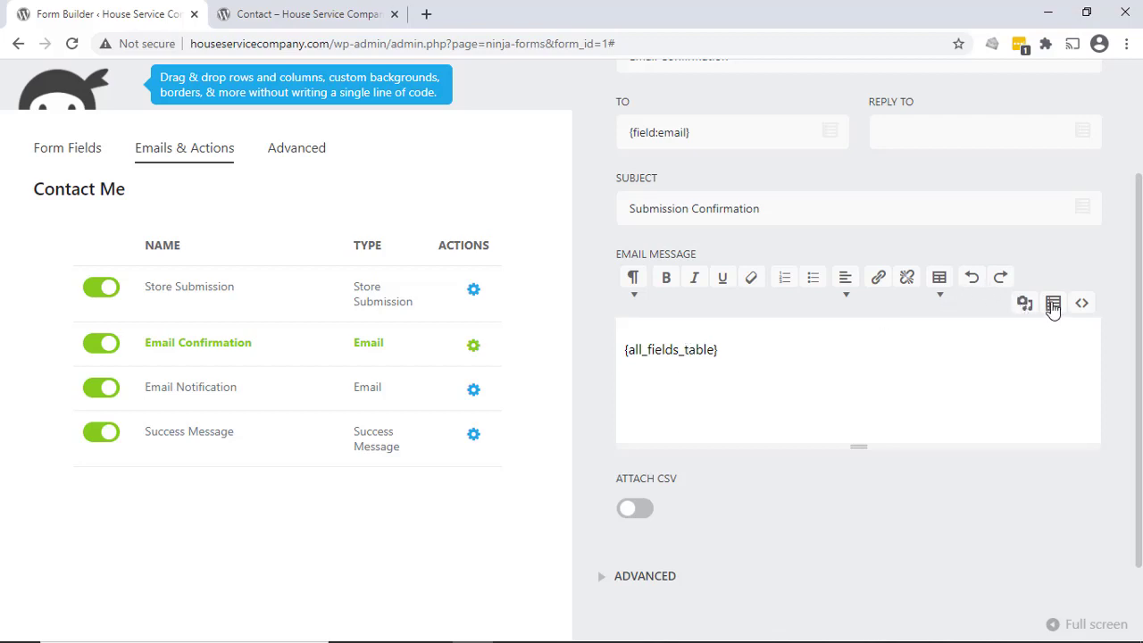
Step: Add the line "This is the body text." above {all_fields_table} in the Email Confirmation message
{"action": "left_click", "coordinate": [738, 352]}
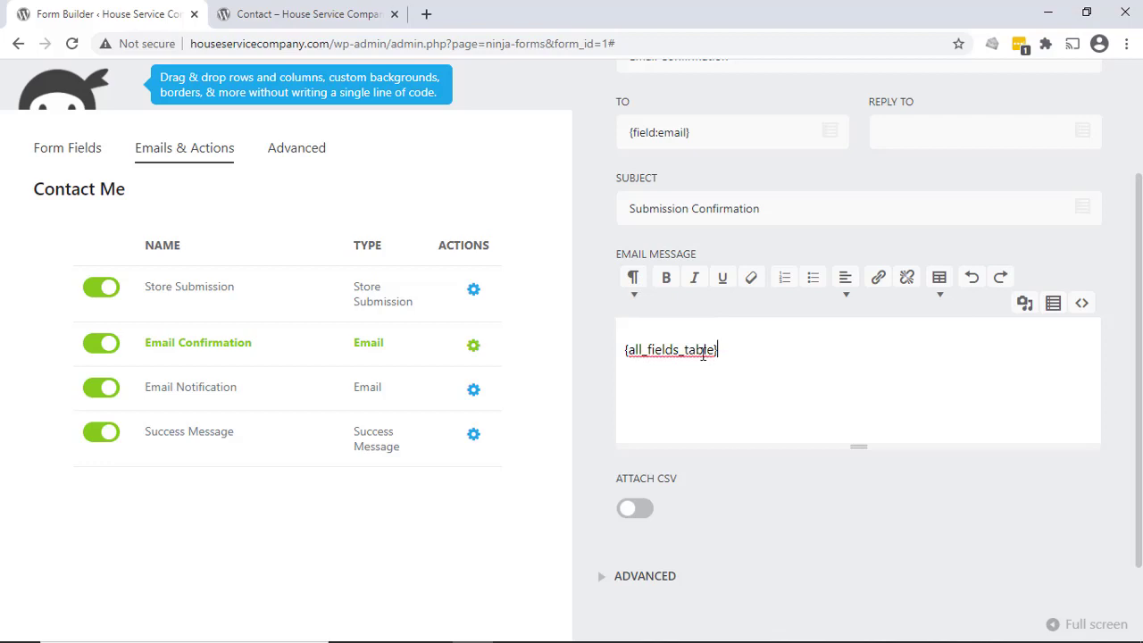
{"action": "left_click", "coordinate": [623, 349]}
{"action": "key", "text": "Return"}
{"action": "type", "text": "Thi"}
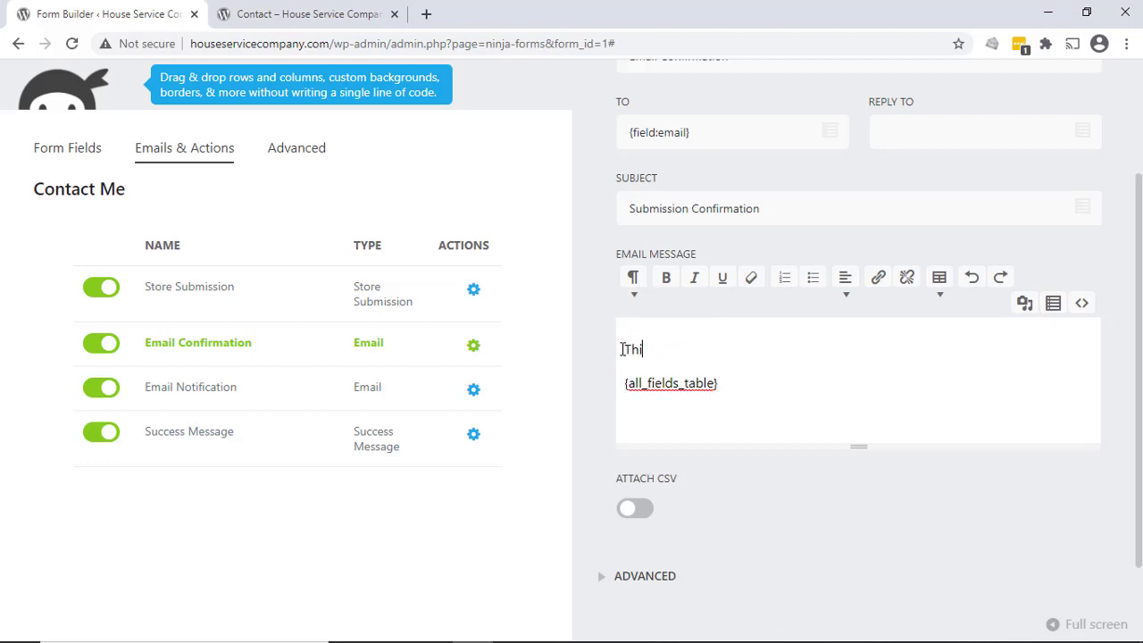
{"action": "type", "text": "s is the body text"}
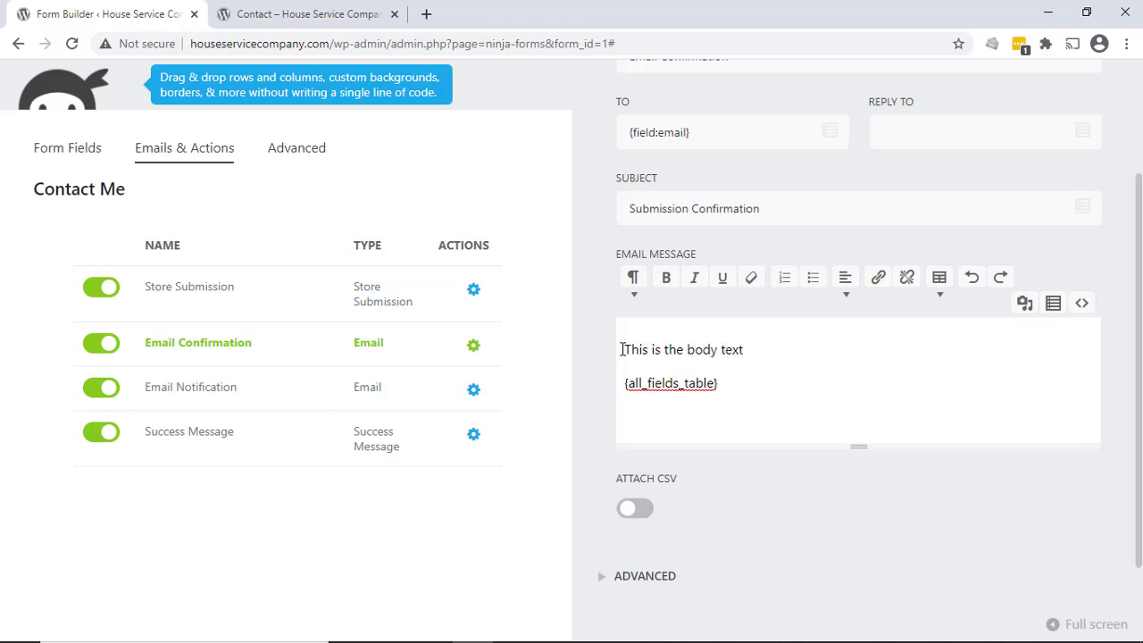
{"action": "type", "text": "."}
Step: Browse the merge tags available for the email message in the Fields, WordPress, Form and Other categories
{"action": "left_click", "coordinate": [763, 390]}
{"action": "left_click", "coordinate": [1053, 304]}
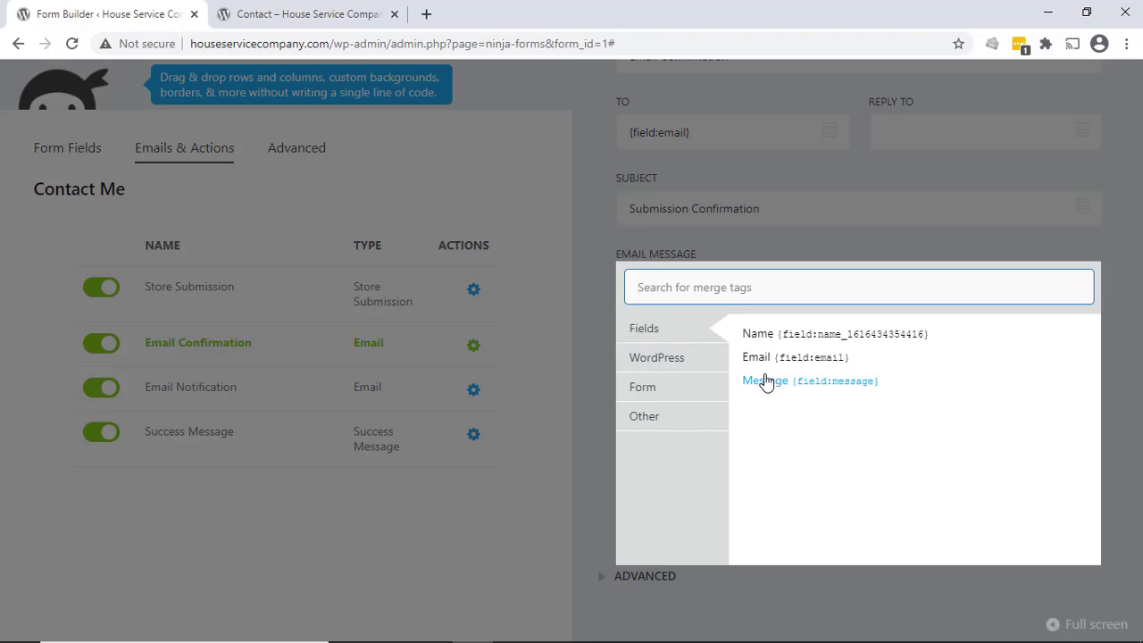
{"action": "left_click", "coordinate": [660, 364]}
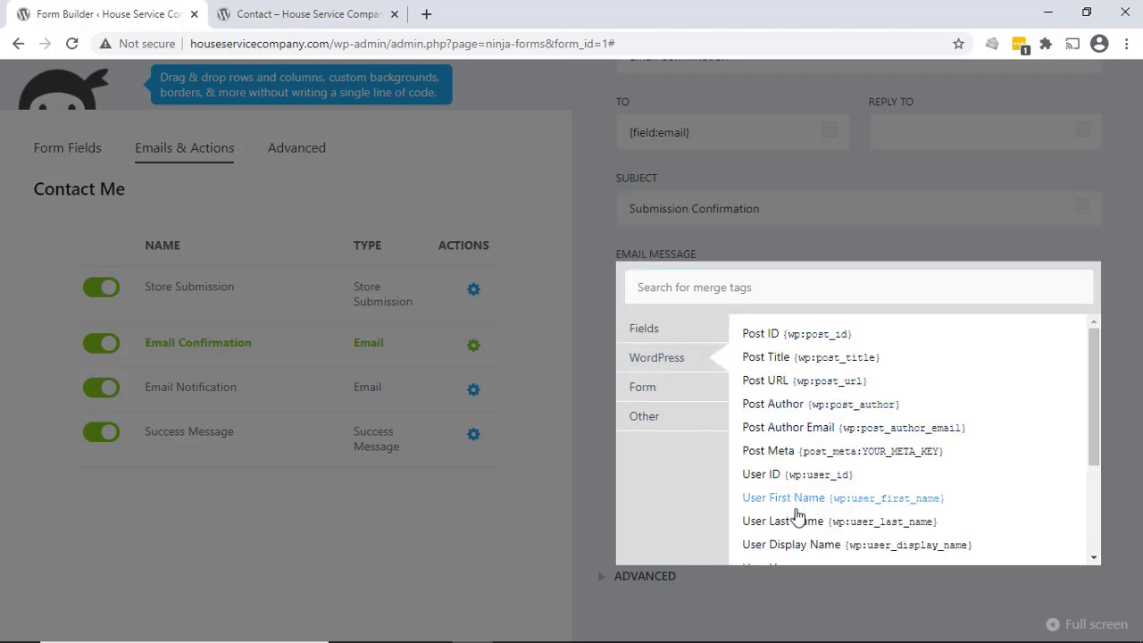
{"action": "left_click", "coordinate": [658, 387]}
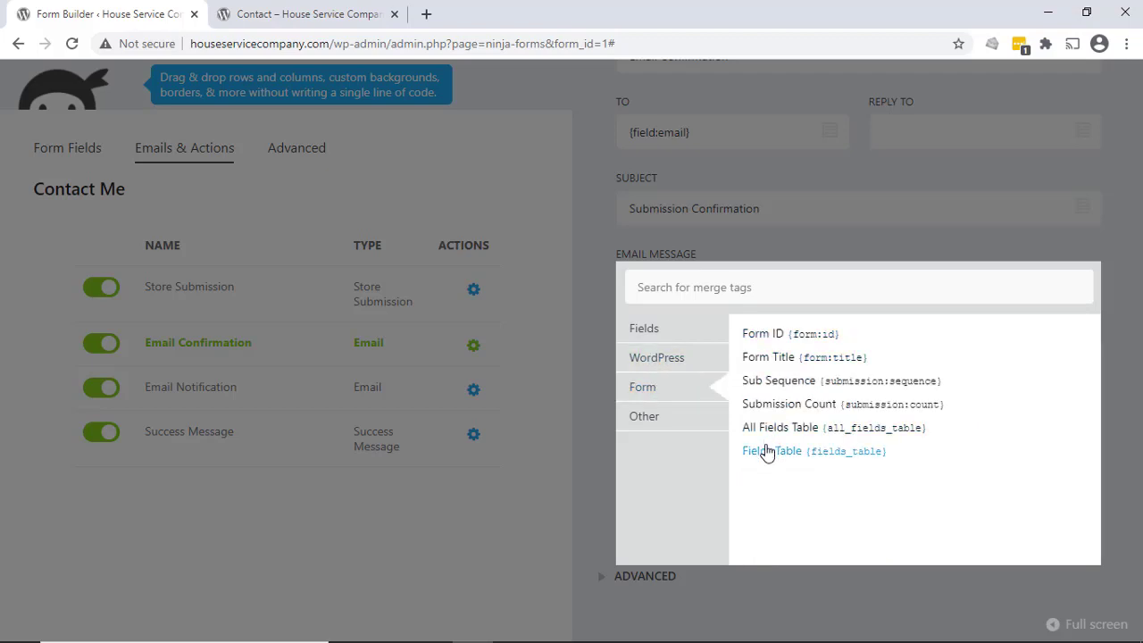
{"action": "left_click", "coordinate": [658, 413]}
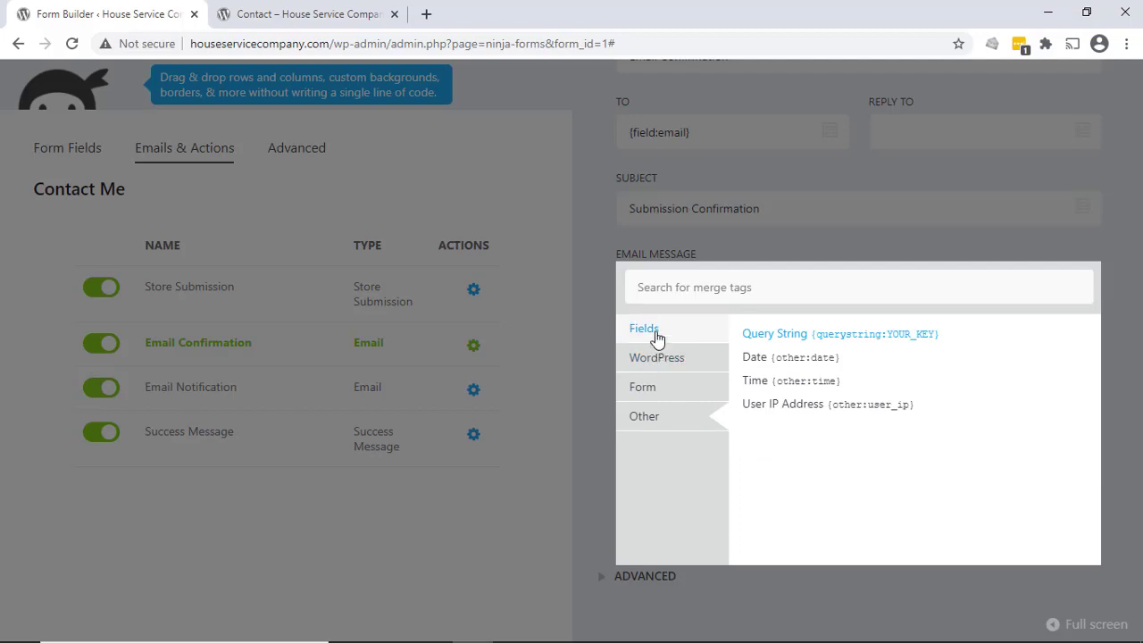
{"action": "left_click", "coordinate": [657, 338]}
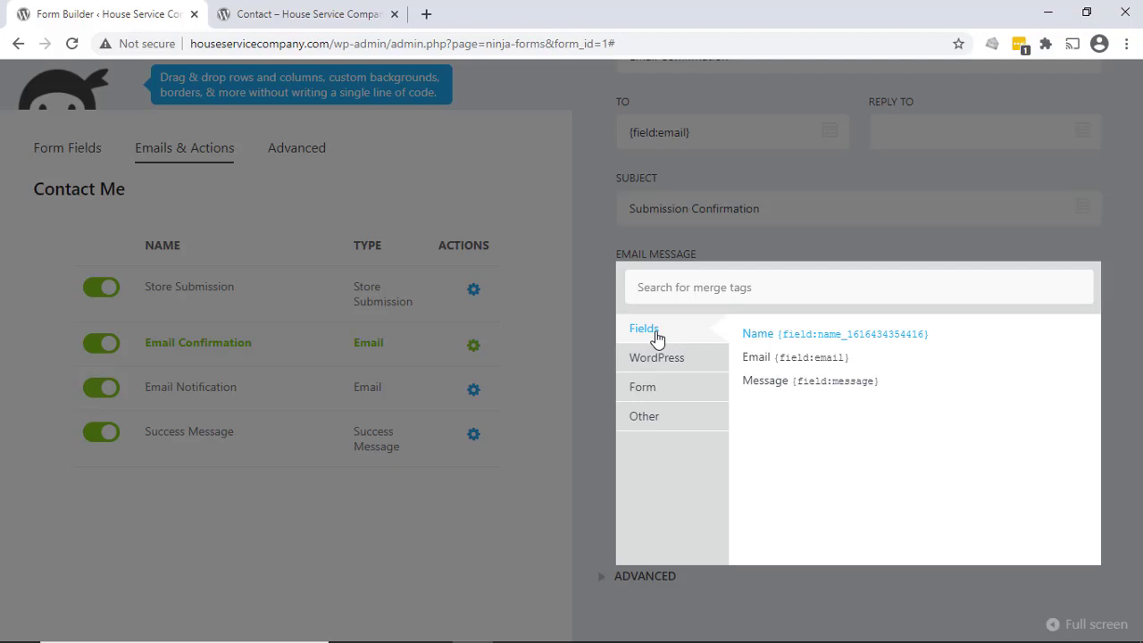
{"action": "left_click", "coordinate": [593, 358]}
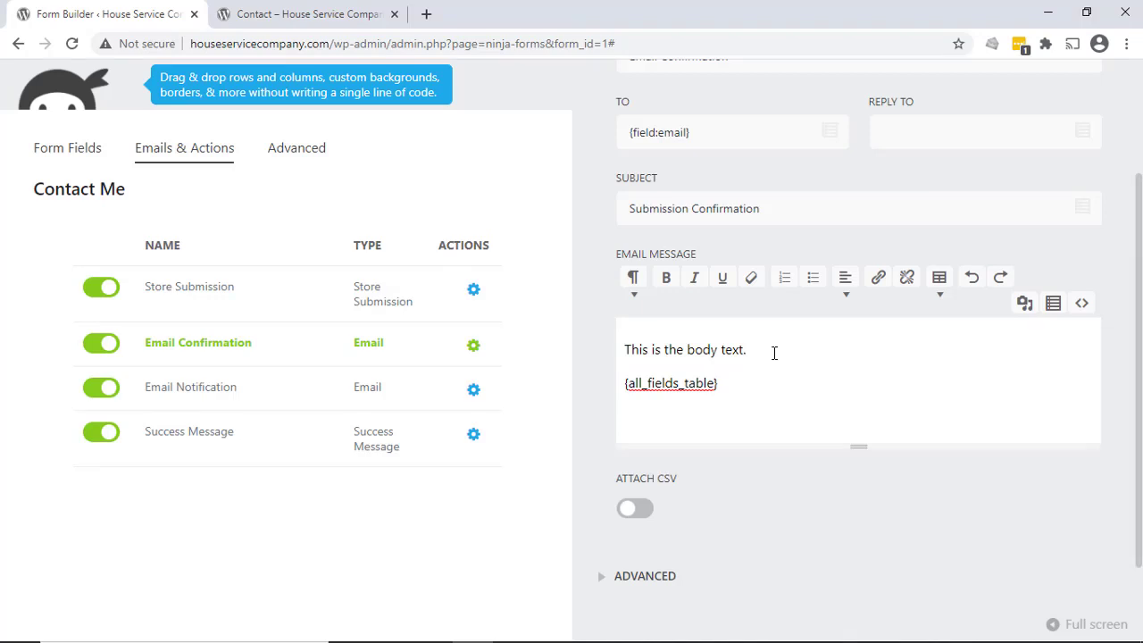
Step: Add a "Name:" line with the Name field's merge tag below the body text in the Email Confirmation message
{"action": "key", "text": "Return"}
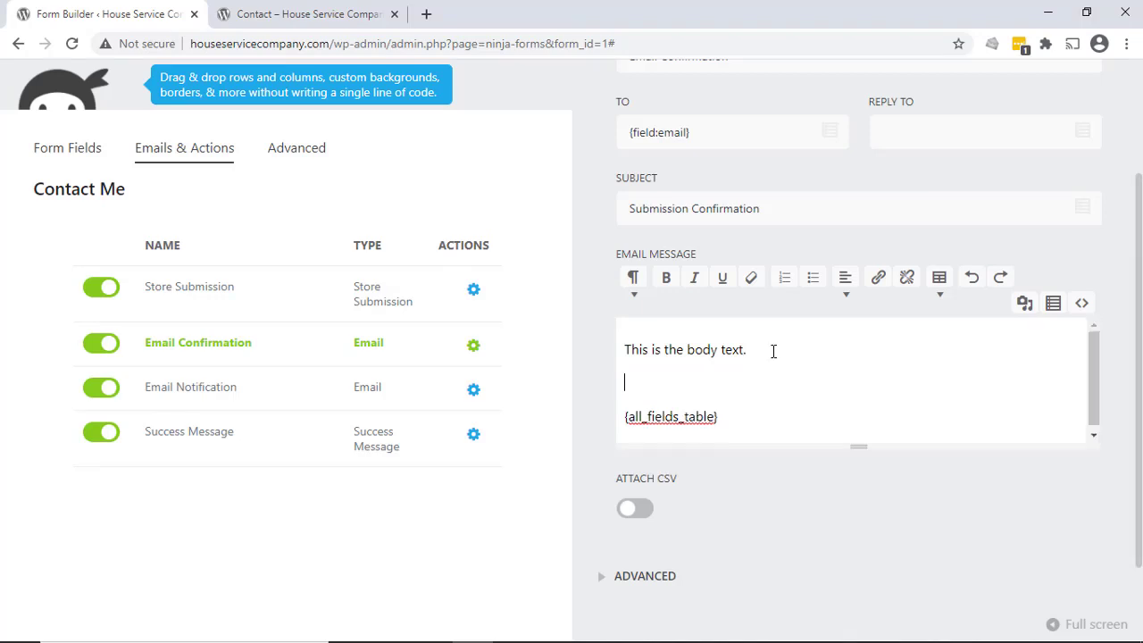
{"action": "type", "text": "Name:"}
{"action": "left_click", "coordinate": [1054, 303]}
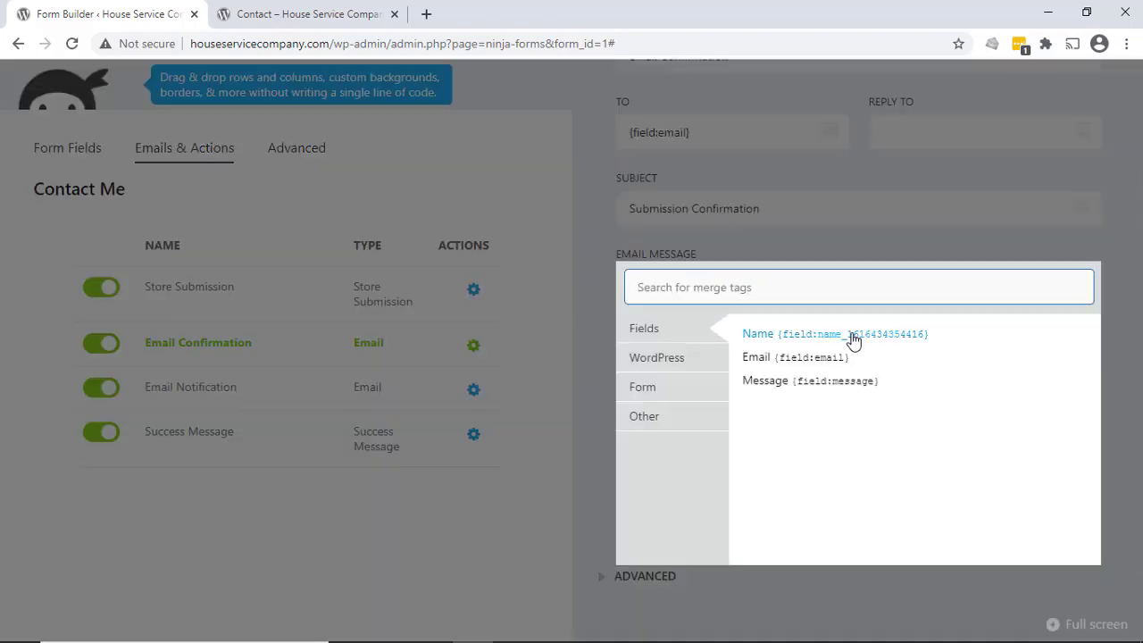
{"action": "left_click", "coordinate": [853, 335]}
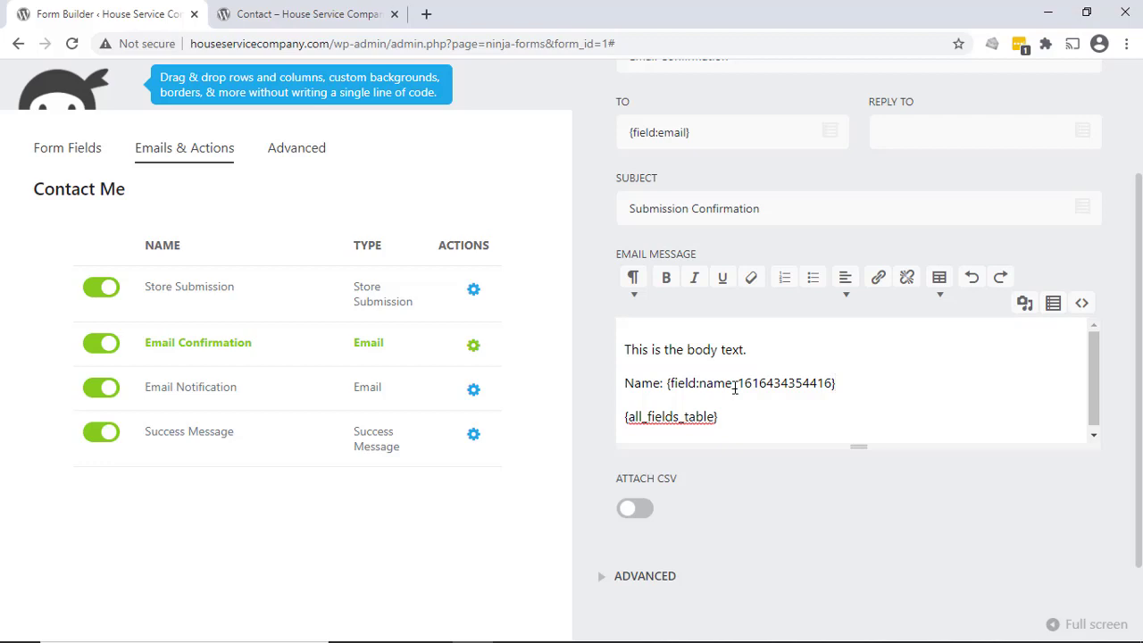
Step: Check the Email Confirmation action's remaining settings and finish editing the action
{"action": "scroll", "coordinate": [595, 429], "scroll_direction": "down", "scroll_amount": 2}
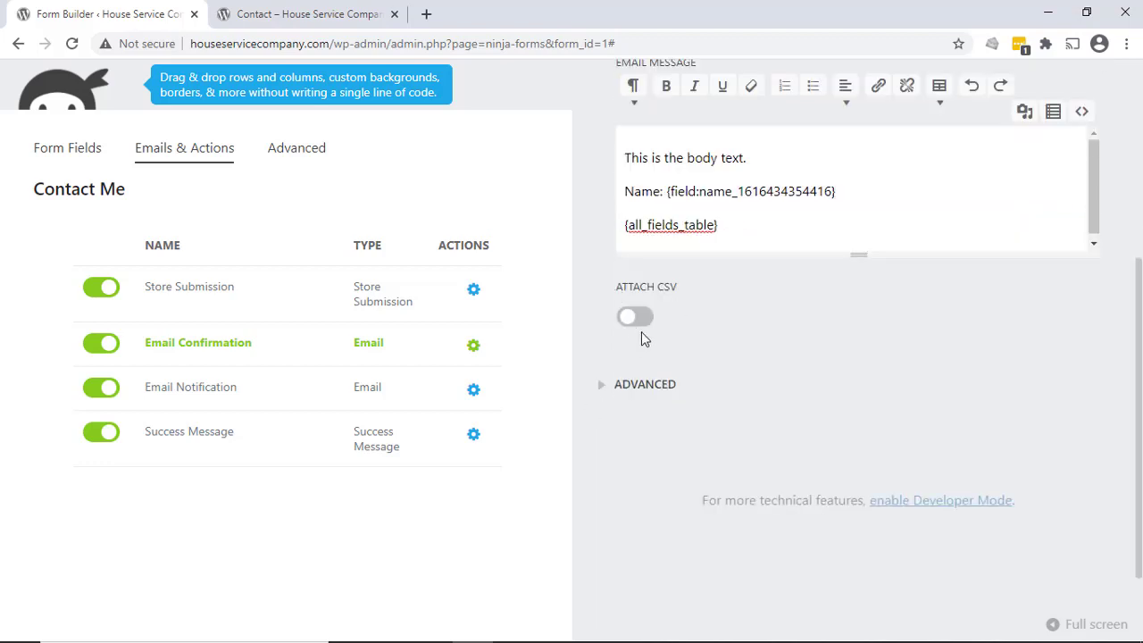
{"action": "left_click", "coordinate": [602, 388]}
{"action": "scroll", "coordinate": [597, 457], "scroll_direction": "up", "scroll_amount": 4}
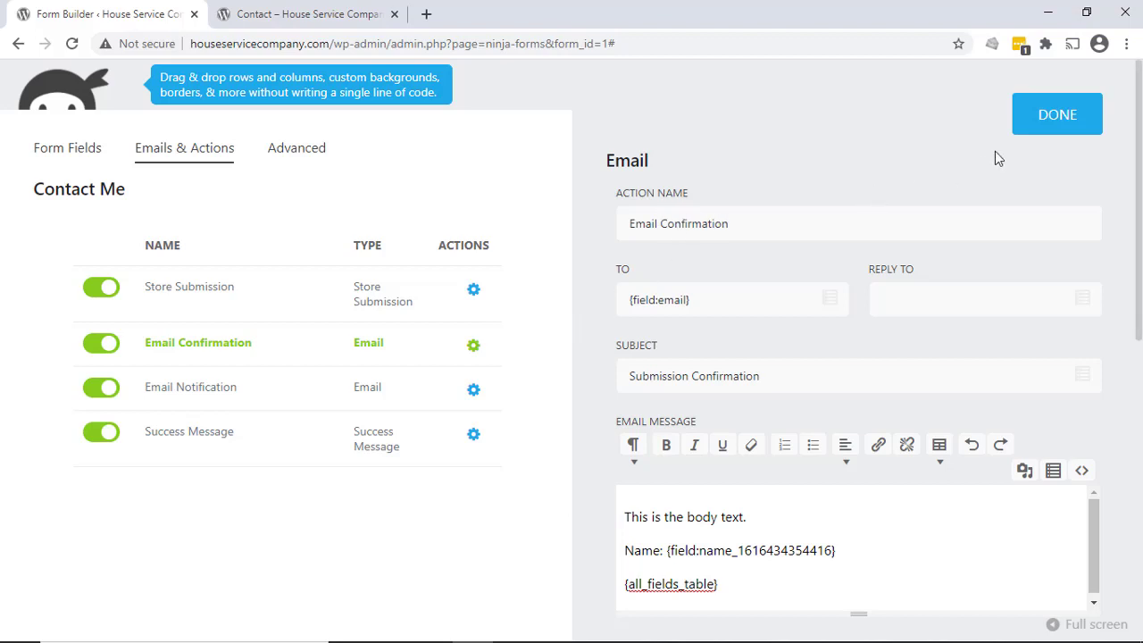
{"action": "left_click", "coordinate": [1047, 121]}
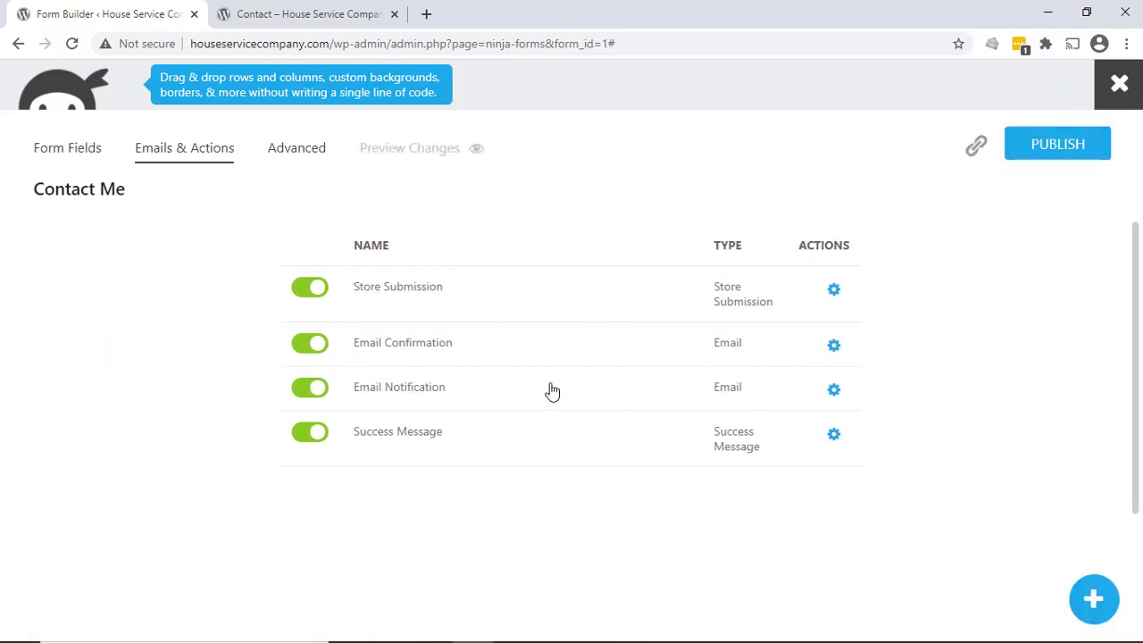
Step: Open the Email Notification action and examine its recipient, reply-to, subject and message settings
{"action": "left_click", "coordinate": [834, 393]}
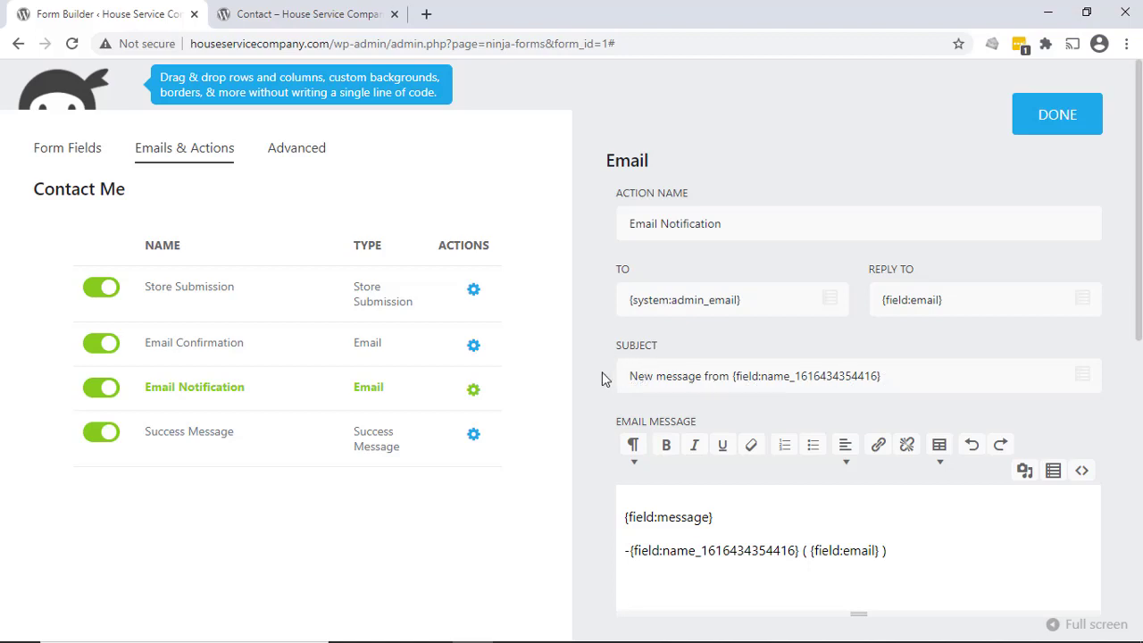
{"action": "scroll", "coordinate": [592, 380], "scroll_direction": "down", "scroll_amount": 1}
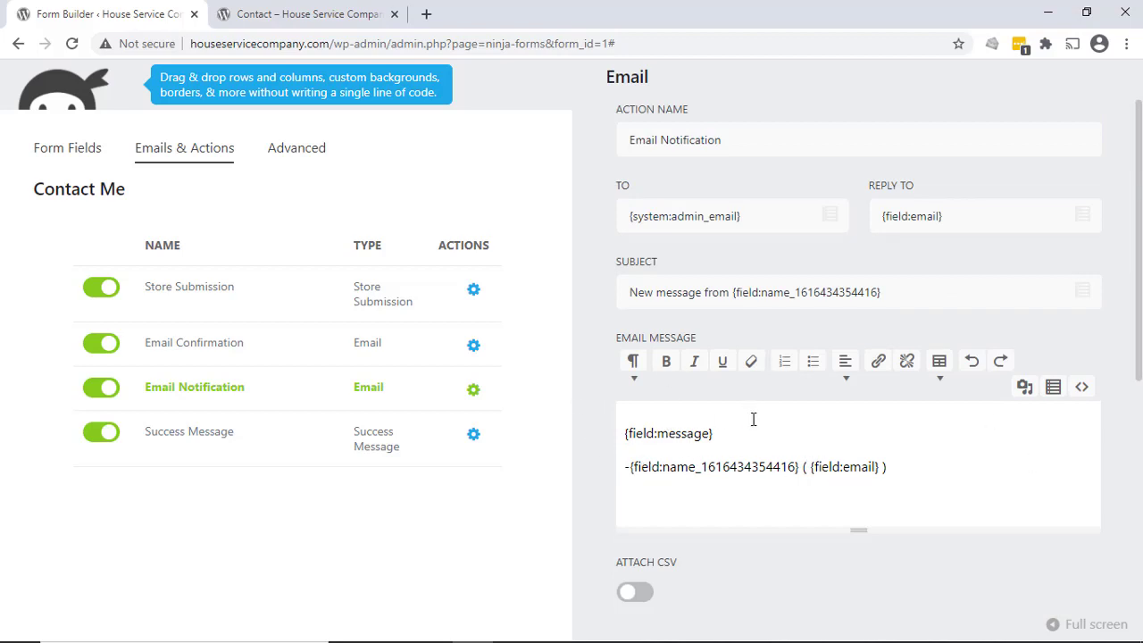
{"action": "scroll", "coordinate": [728, 284], "scroll_direction": "up", "scroll_amount": 1}
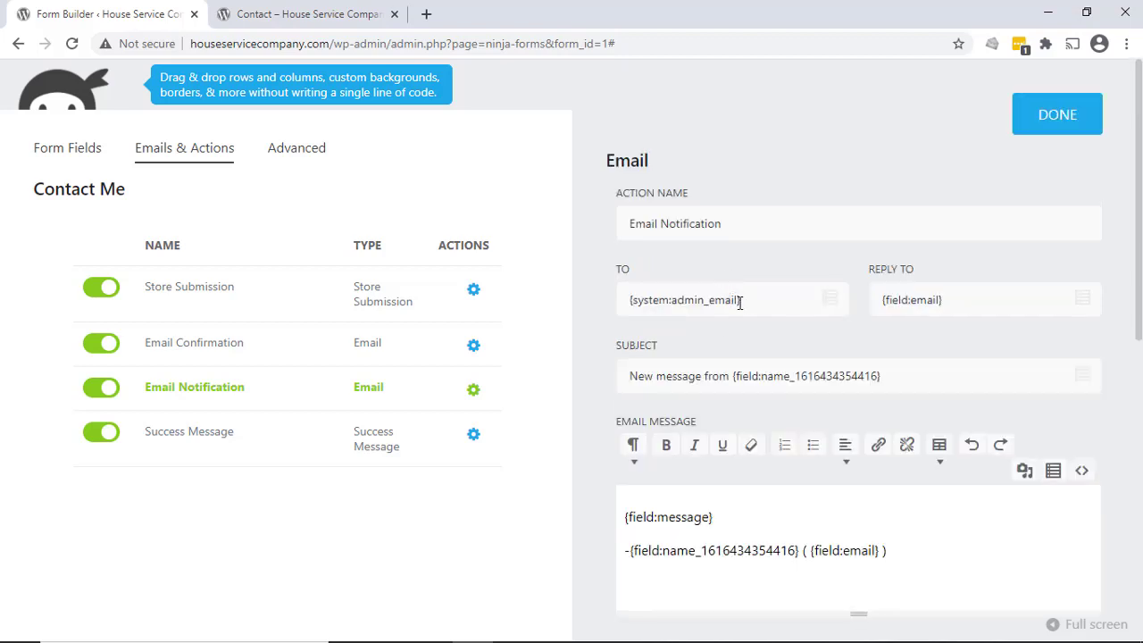
{"action": "left_click", "coordinate": [752, 299]}
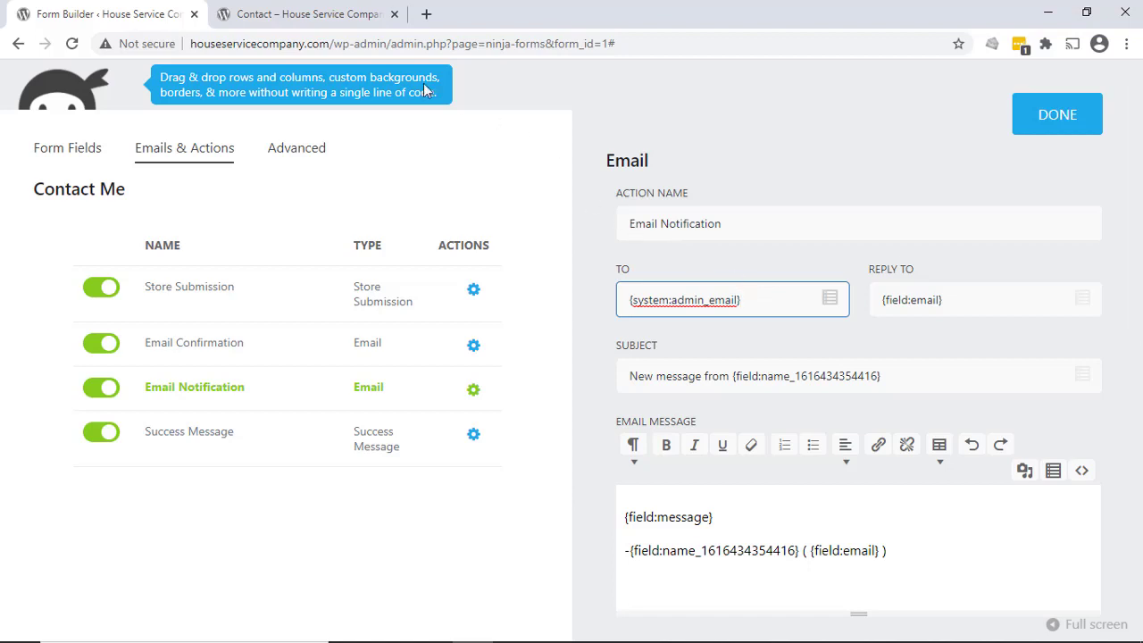
Step: Open the WordPress dashboard in a new tab from the Contact page and check the administration email address in the General settings
{"action": "left_click", "coordinate": [274, 18]}
{"action": "scroll", "coordinate": [102, 232], "scroll_direction": "up", "scroll_amount": 10}
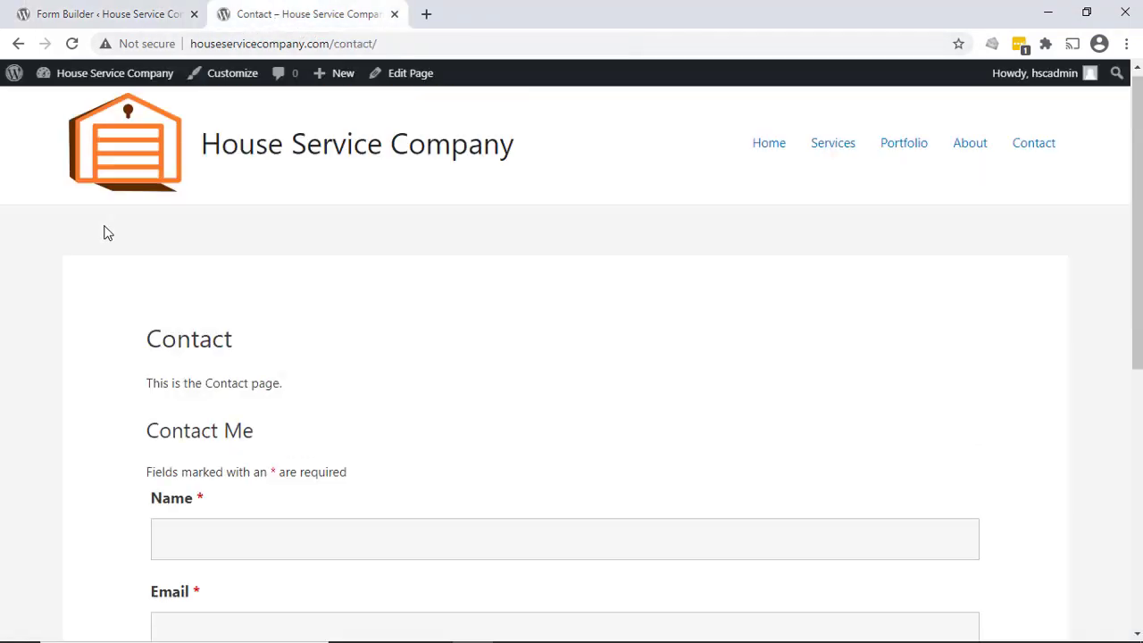
{"action": "mouse_move", "coordinate": [87, 75]}
{"action": "right_click", "coordinate": [64, 113]}
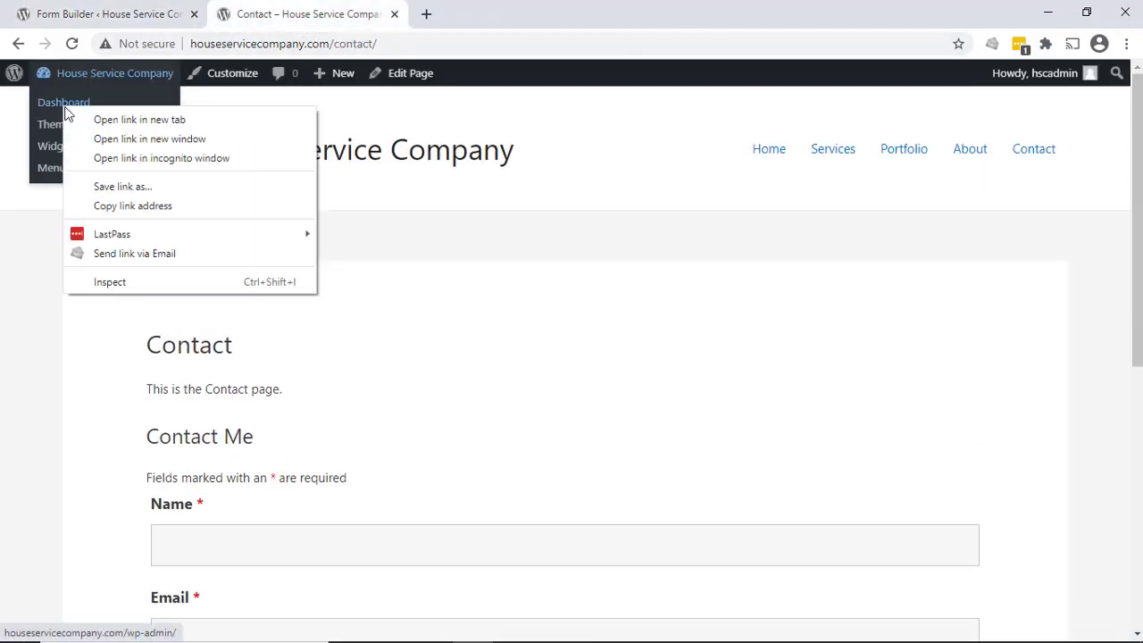
{"action": "left_click", "coordinate": [106, 117]}
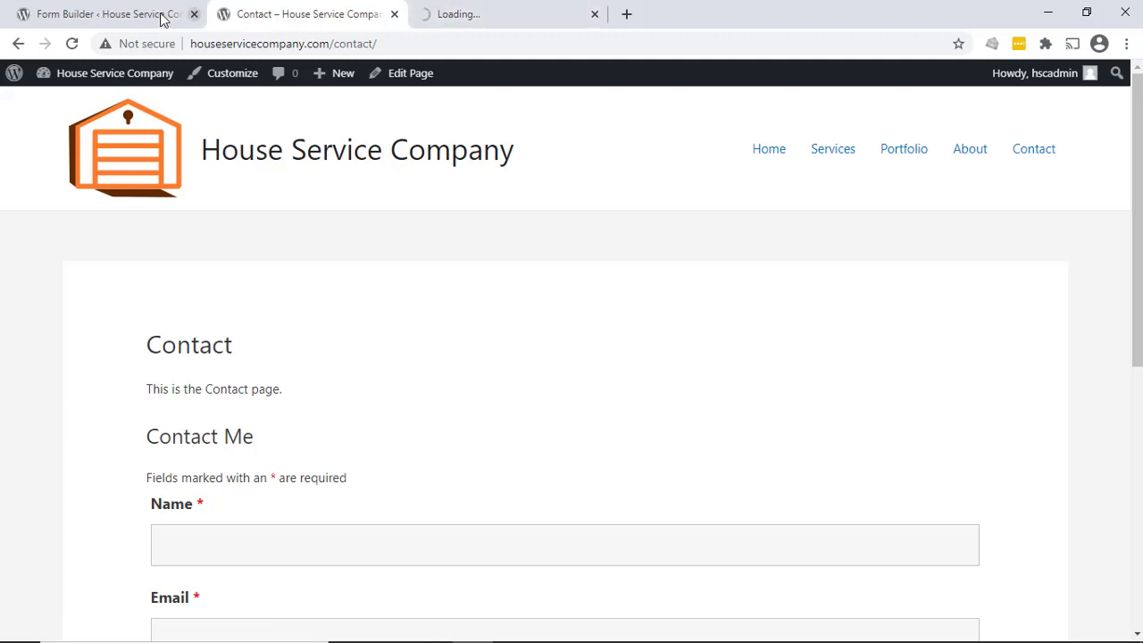
{"action": "left_click", "coordinate": [538, 27]}
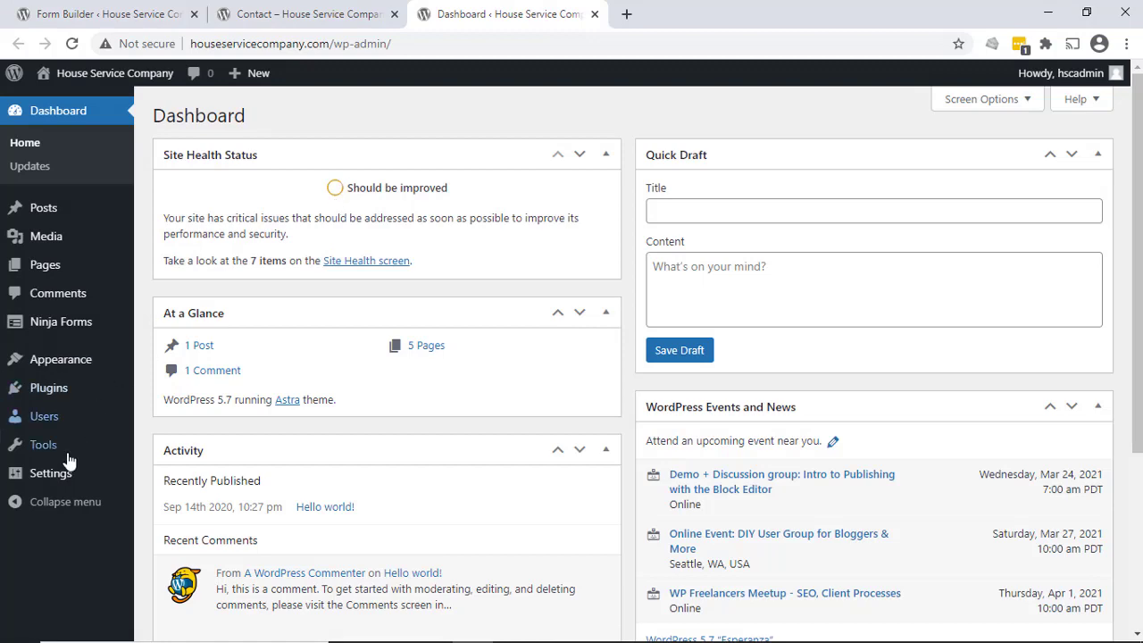
{"action": "mouse_move", "coordinate": [61, 473]}
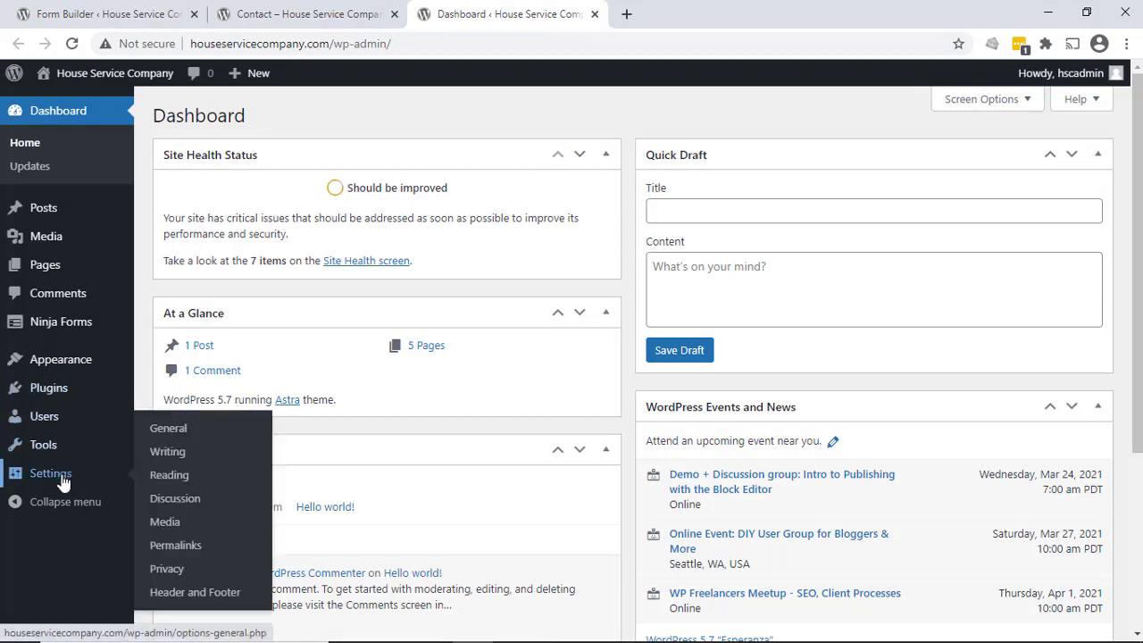
{"action": "left_click", "coordinate": [168, 433]}
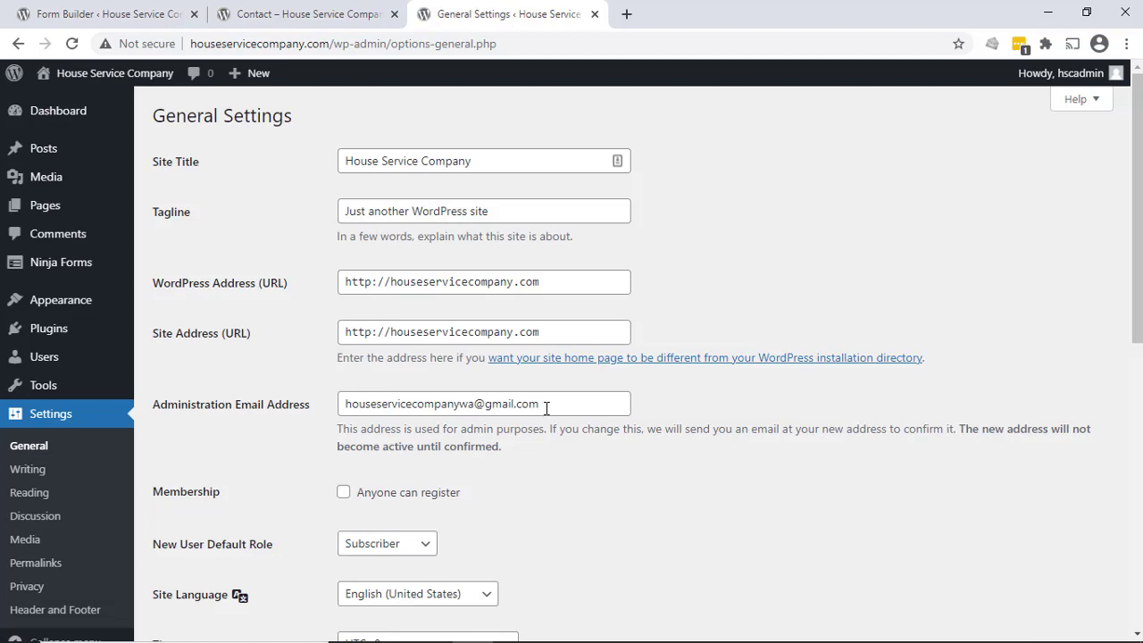
Step: Close the Email Notification action in the form builder and review the Success Message action's text
{"action": "left_click", "coordinate": [170, 20]}
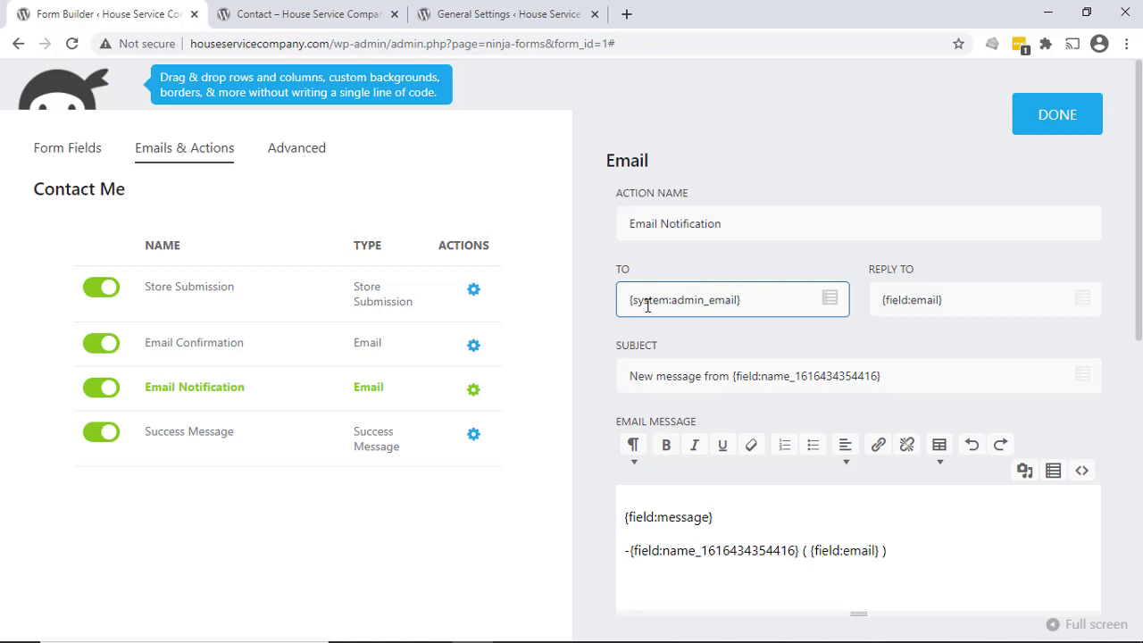
{"action": "left_click", "coordinate": [1059, 126]}
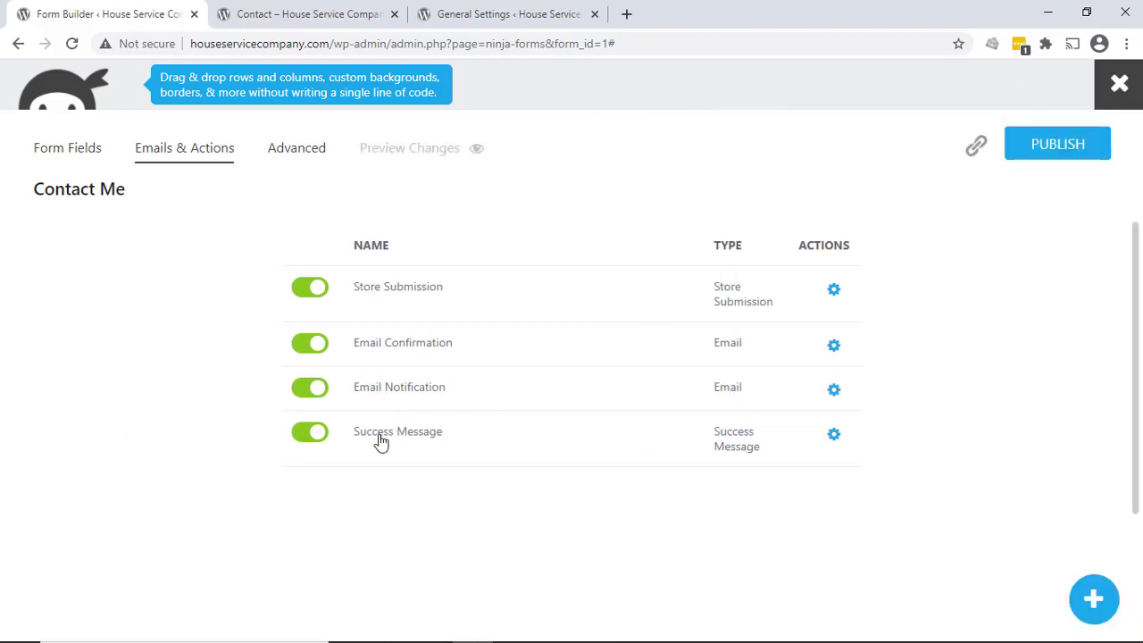
{"action": "left_click", "coordinate": [833, 436]}
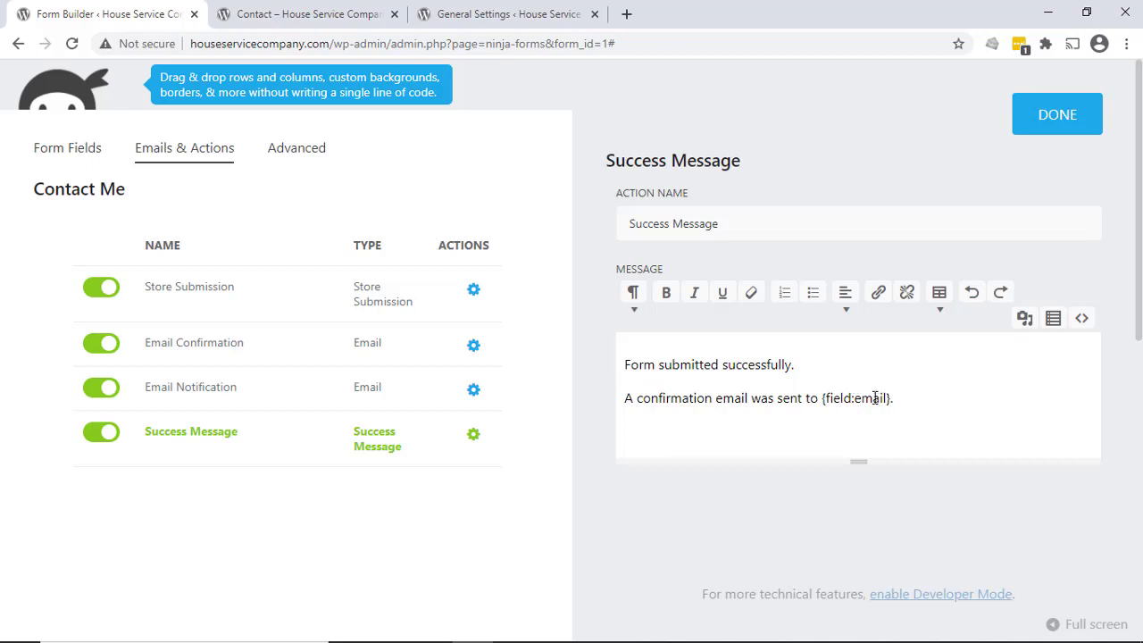
{"action": "left_click", "coordinate": [1054, 116]}
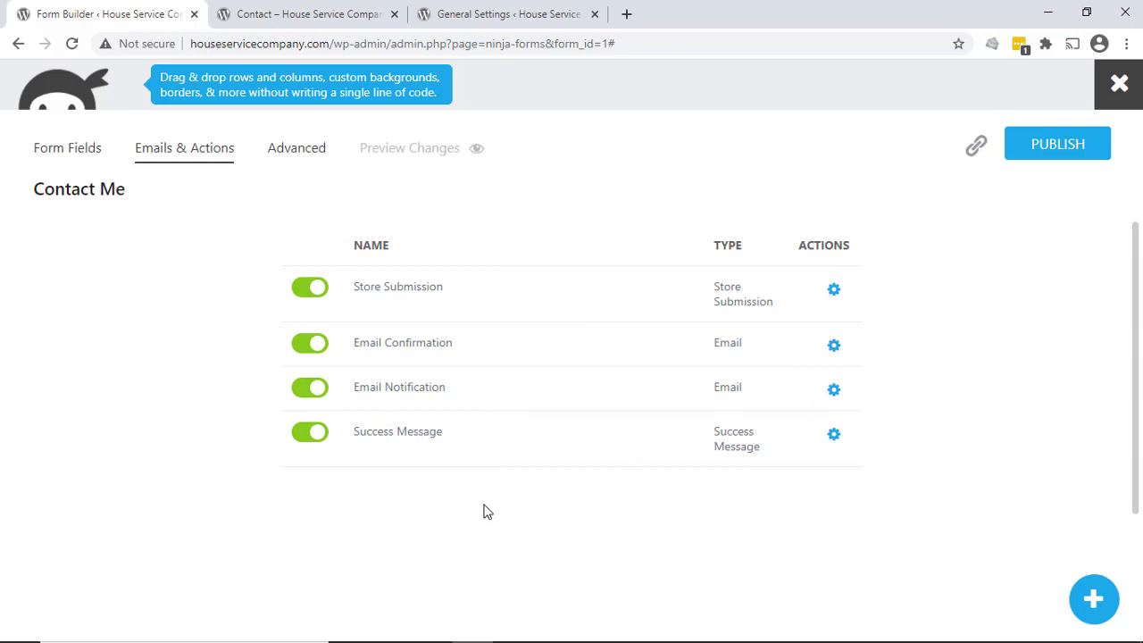
Step: Publish the Contact Me form's changes and switch to the published Contact page
{"action": "left_click", "coordinate": [1063, 149]}
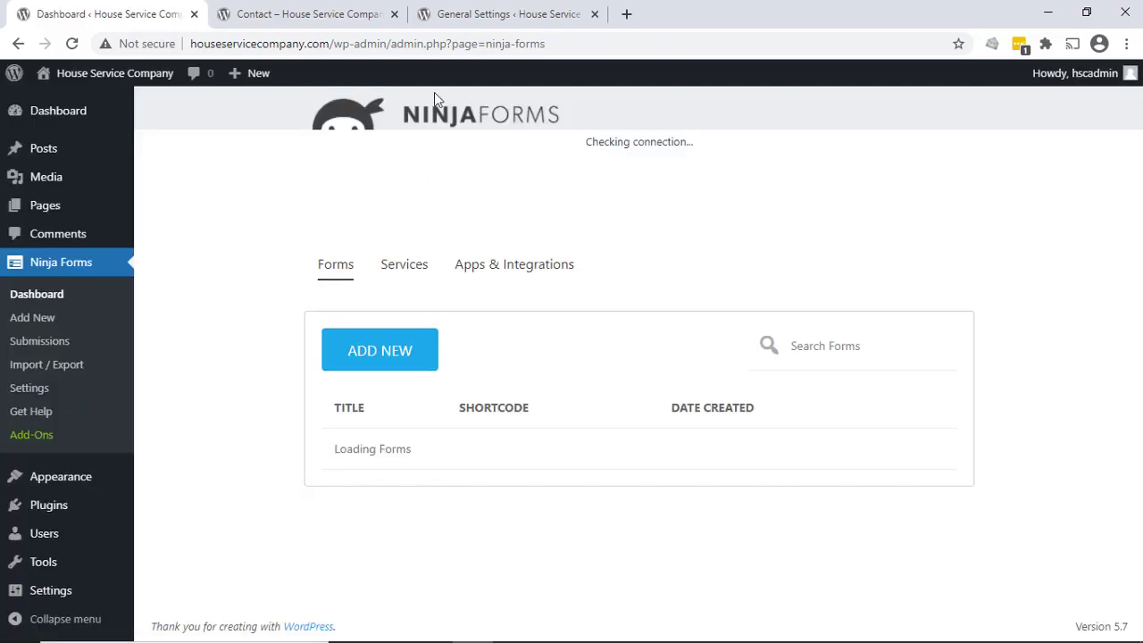
{"action": "left_click", "coordinate": [308, 9]}
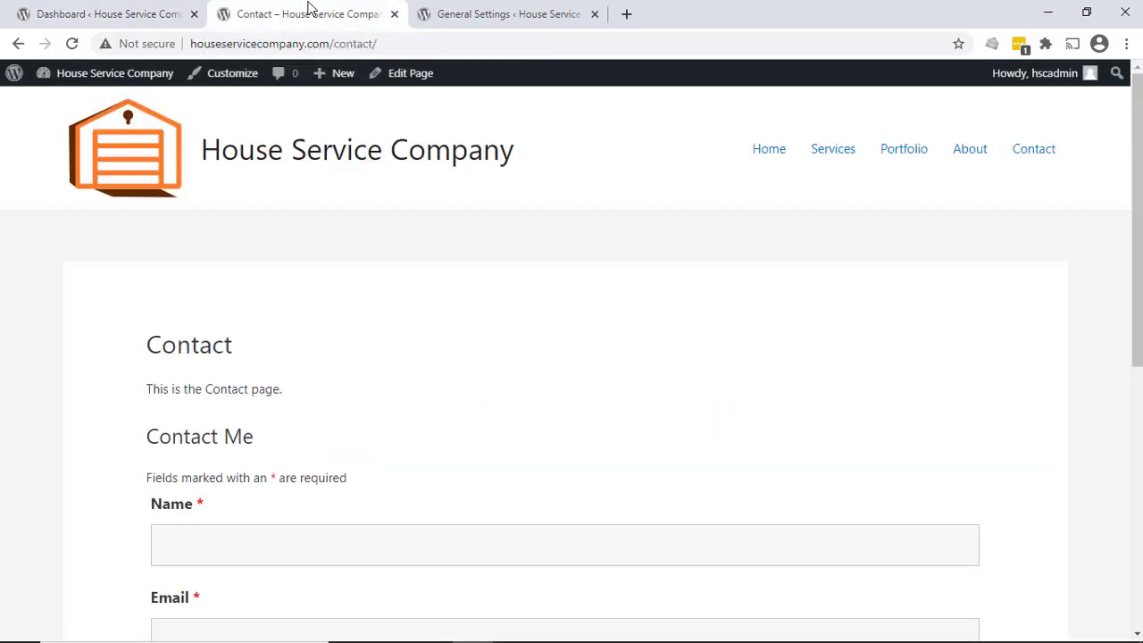
Step: Reload the published Contact page and enter "Test Name" in the Contact Me form's Name field
{"action": "left_click", "coordinate": [74, 44]}
{"action": "scroll", "coordinate": [553, 320], "scroll_direction": "down", "scroll_amount": 1}
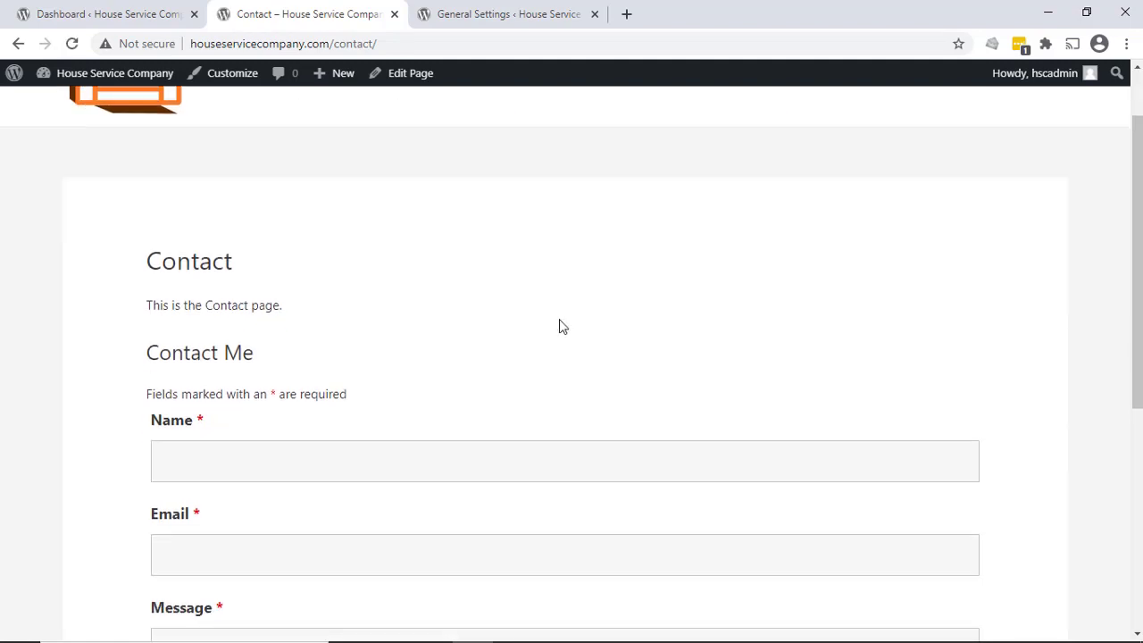
{"action": "scroll", "coordinate": [556, 324], "scroll_direction": "down", "scroll_amount": 1}
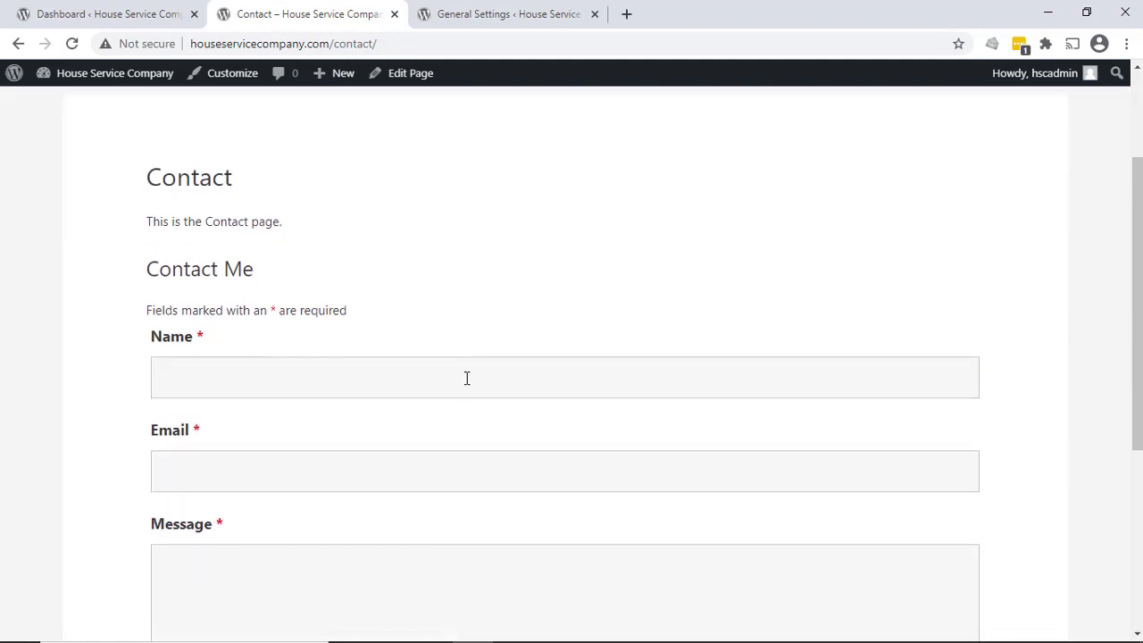
{"action": "left_click", "coordinate": [474, 376]}
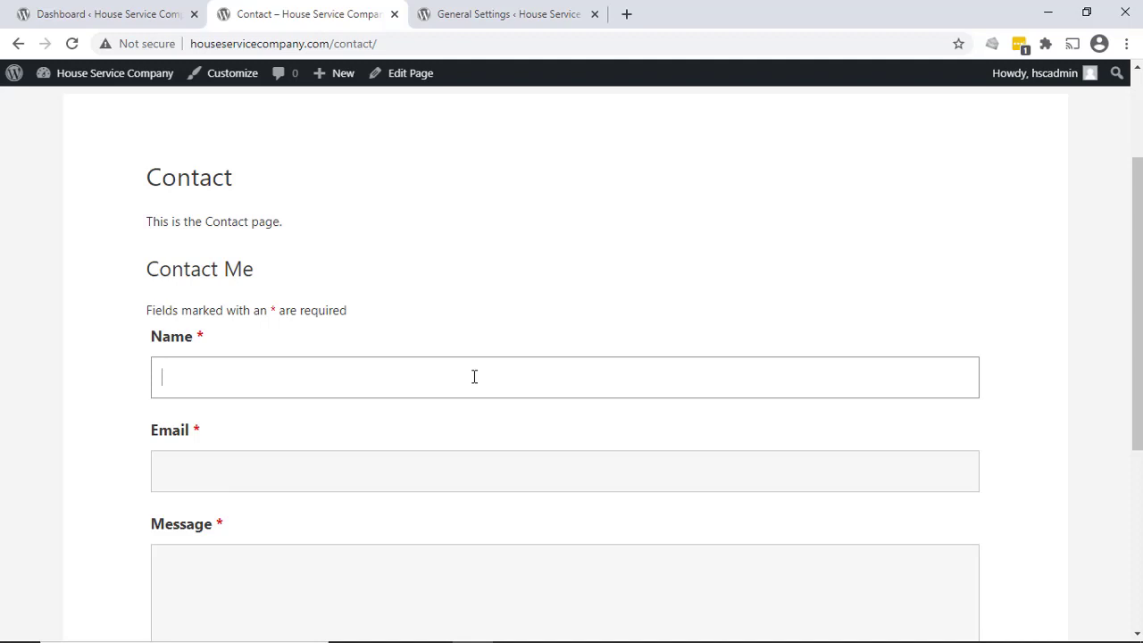
{"action": "type", "text": "Test Name"}
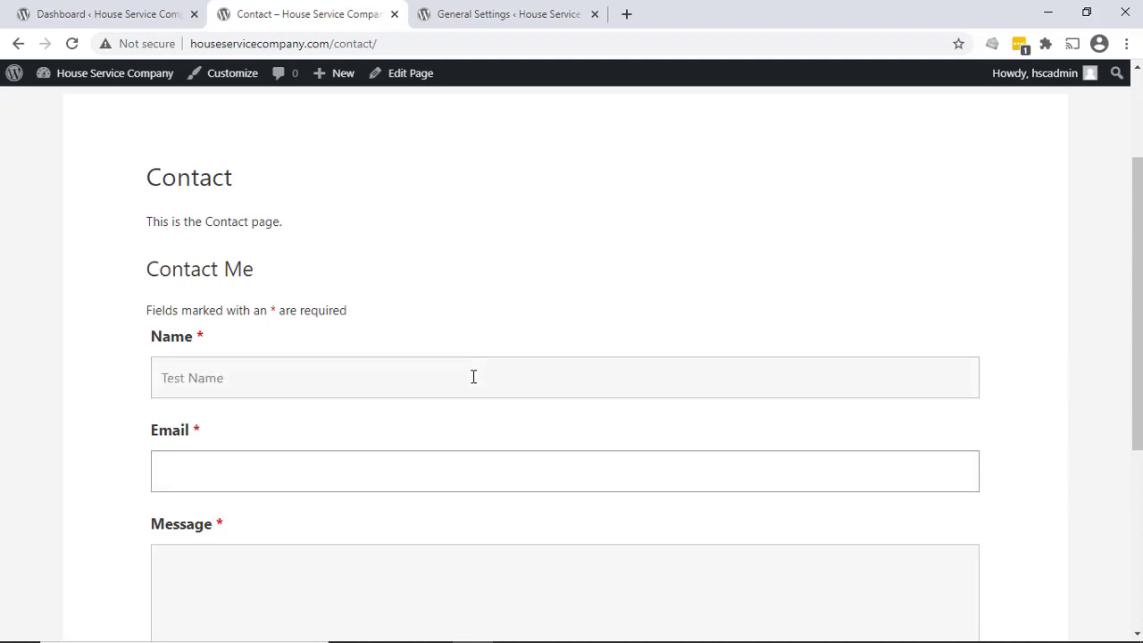
Step: Copy the administration email address from the WordPress General Settings and return to the Contact page
{"action": "left_click", "coordinate": [534, 16]}
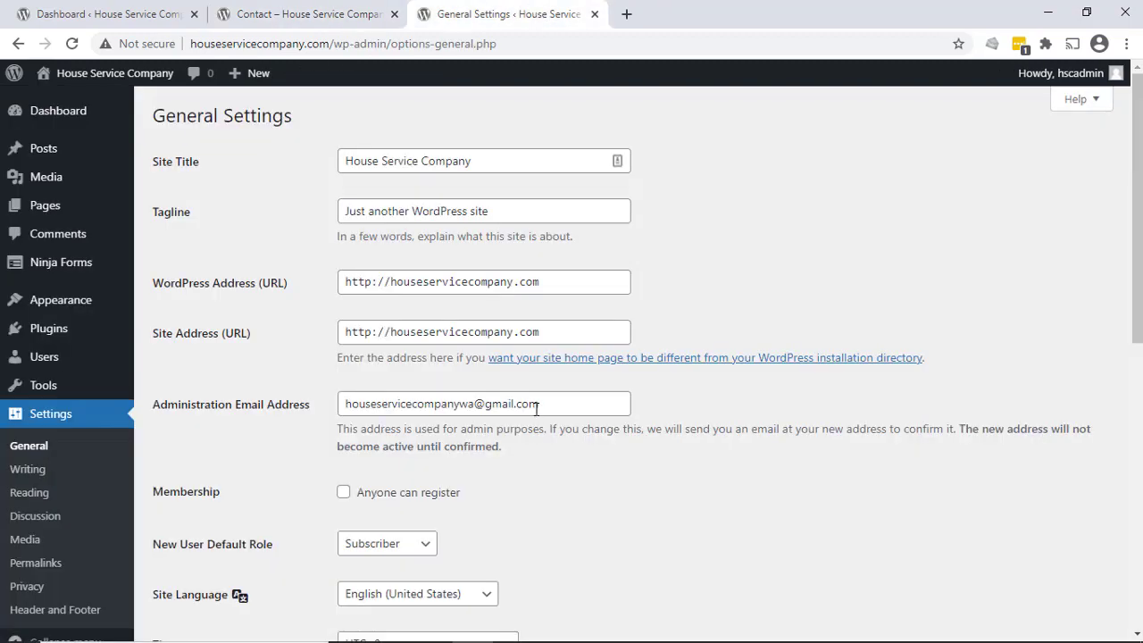
{"action": "left_click_drag", "start_coordinate": [547, 404], "coordinate": [348, 403]}
{"action": "key", "text": "ctrl+c"}
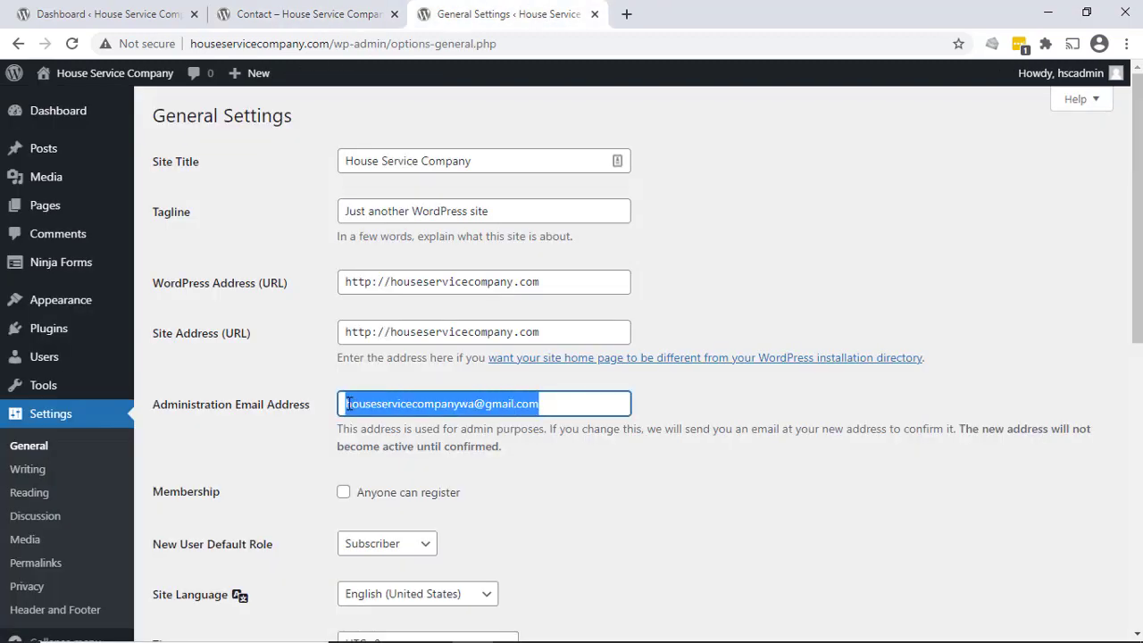
{"action": "left_click", "coordinate": [370, 14]}
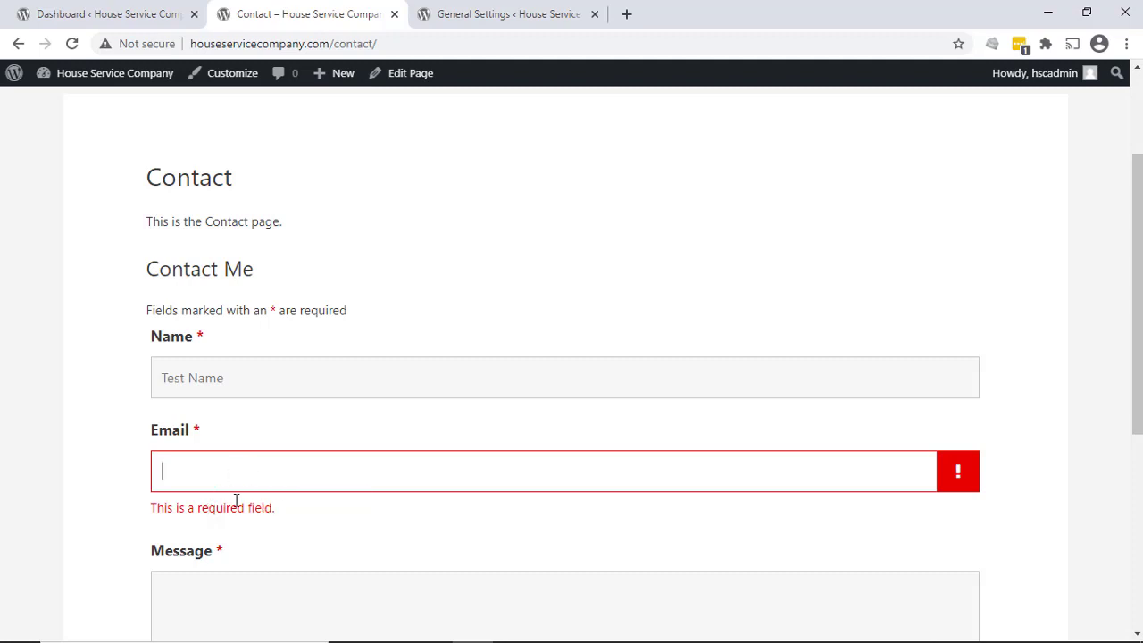
Step: Clear the Name field and try to submit the Contact Me form with all its required fields empty
{"action": "left_click", "coordinate": [233, 378]}
{"action": "left_click_drag", "start_coordinate": [233, 379], "coordinate": [135, 385]}
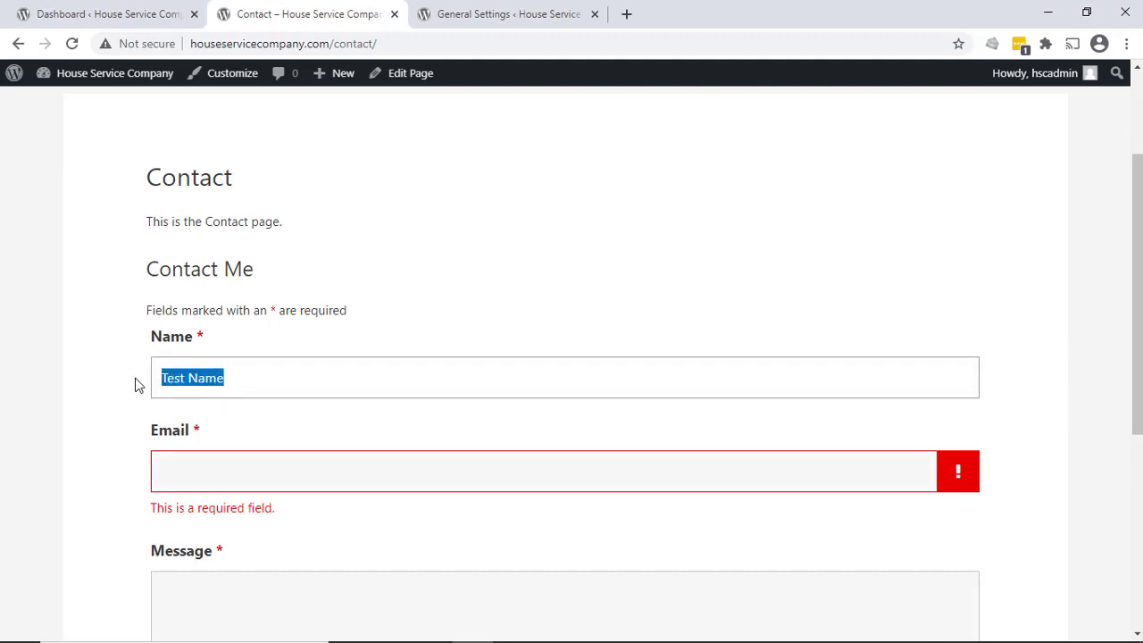
{"action": "key", "text": "BackSpace"}
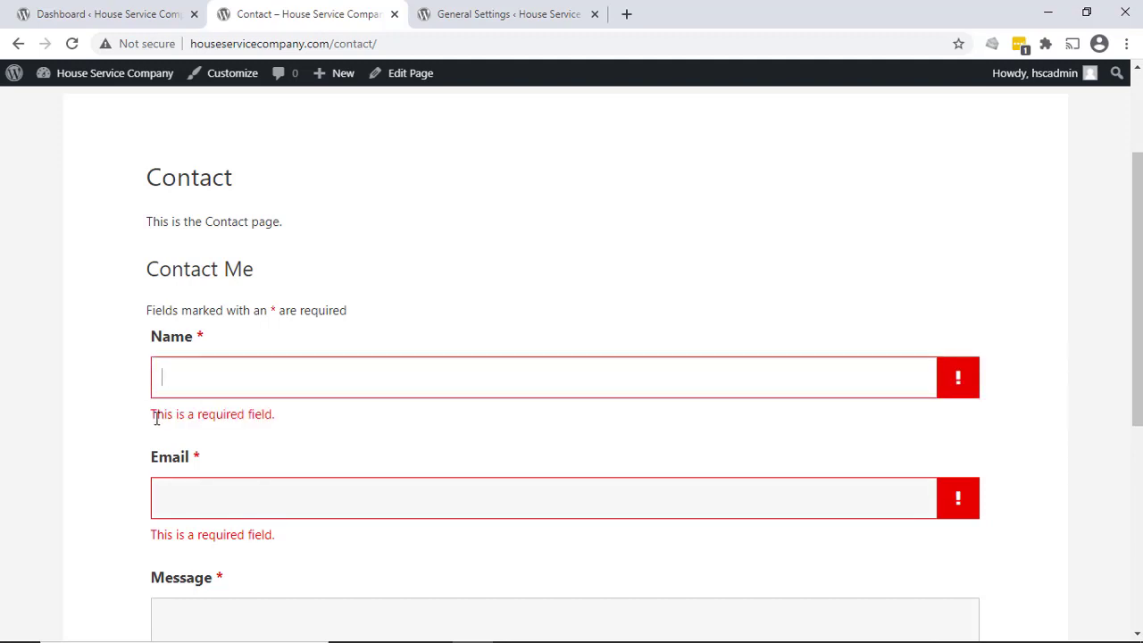
{"action": "scroll", "coordinate": [156, 415], "scroll_direction": "down", "scroll_amount": 3}
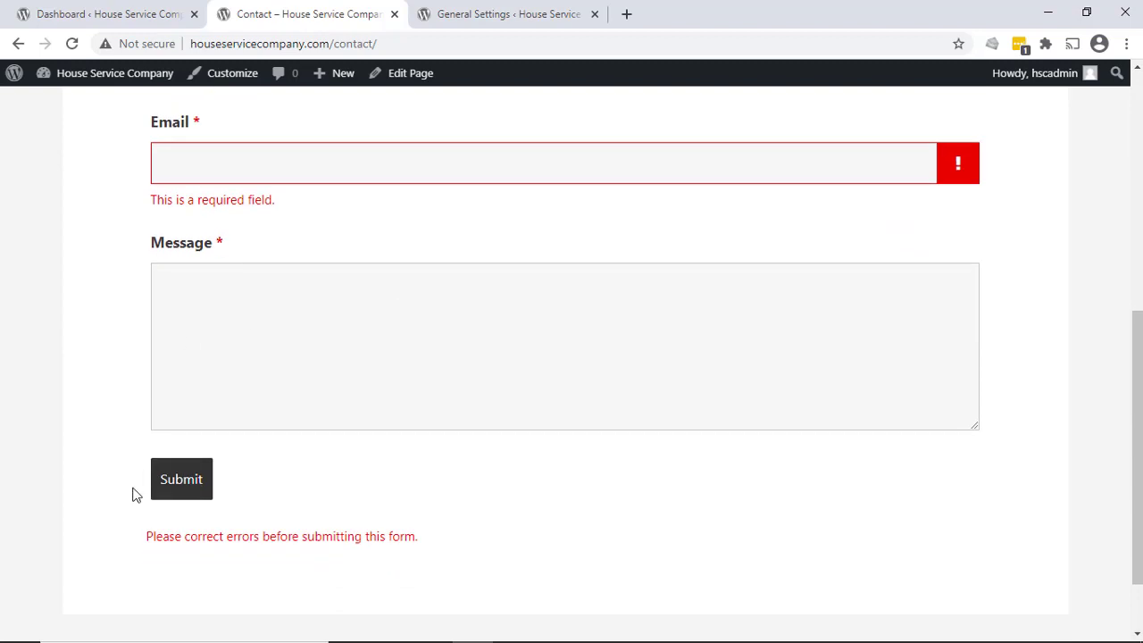
{"action": "left_click", "coordinate": [174, 477]}
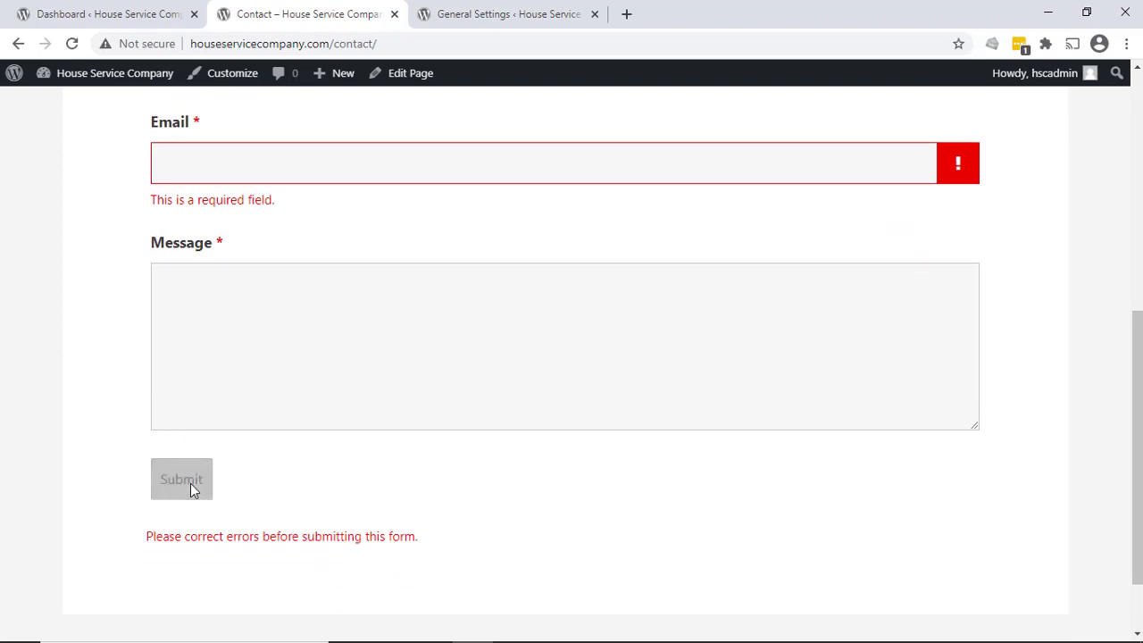
Step: Enter "Test Name" as the name and paste the copied administration email address into the Email field
{"action": "scroll", "coordinate": [196, 483], "scroll_direction": "up", "scroll_amount": 6}
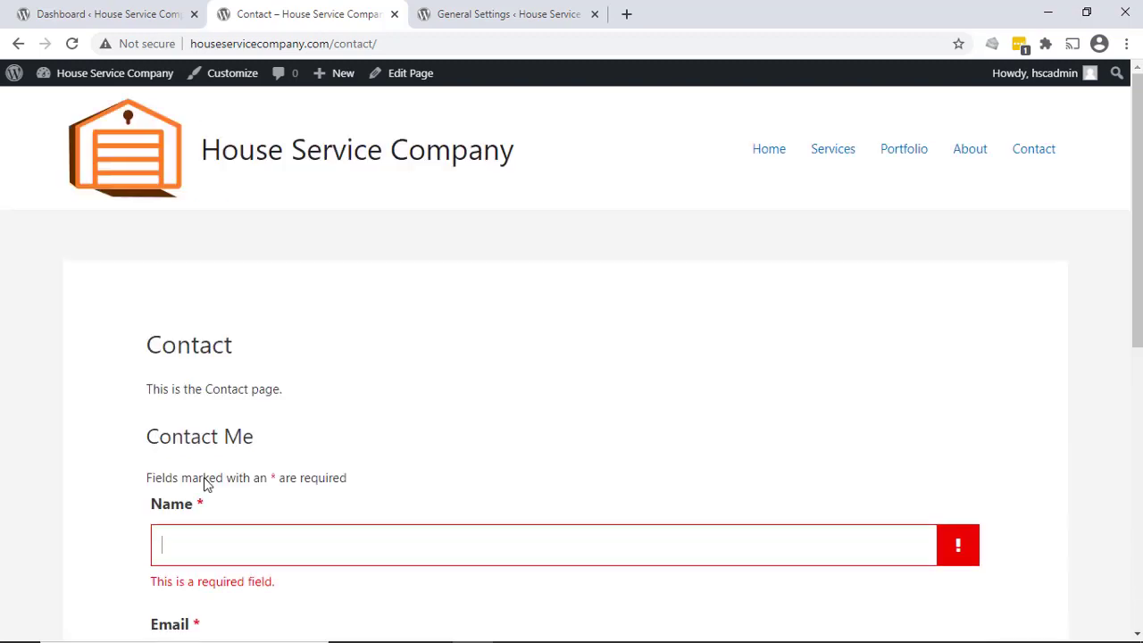
{"action": "scroll", "coordinate": [253, 454], "scroll_direction": "down", "scroll_amount": 1}
{"action": "left_click", "coordinate": [253, 453]}
{"action": "type", "text": "T"}
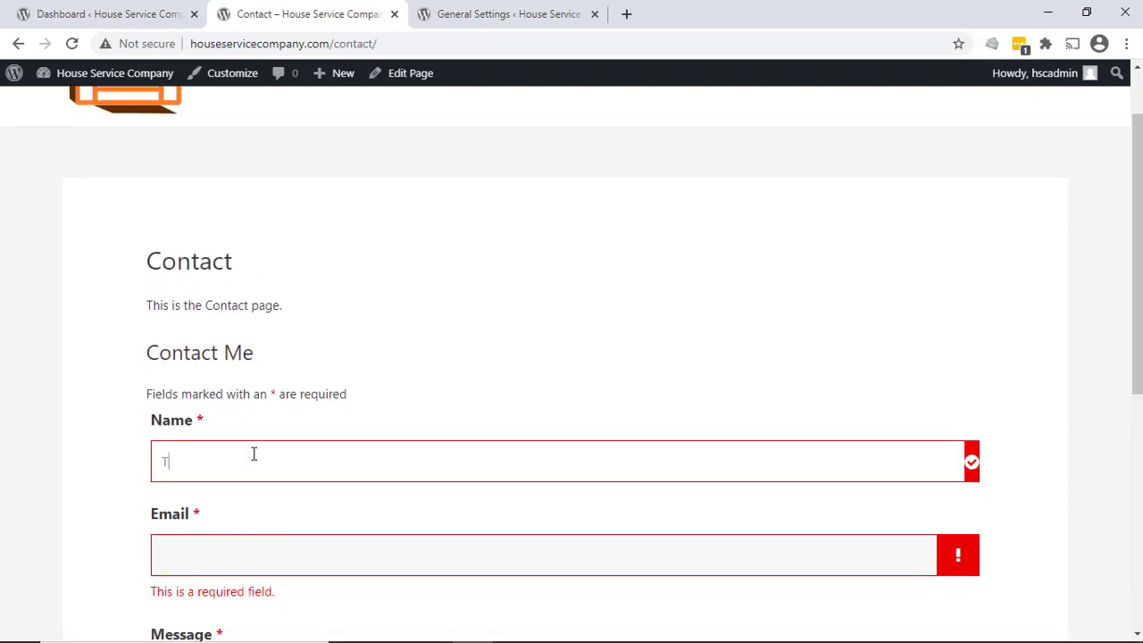
{"action": "type", "text": "est Name"}
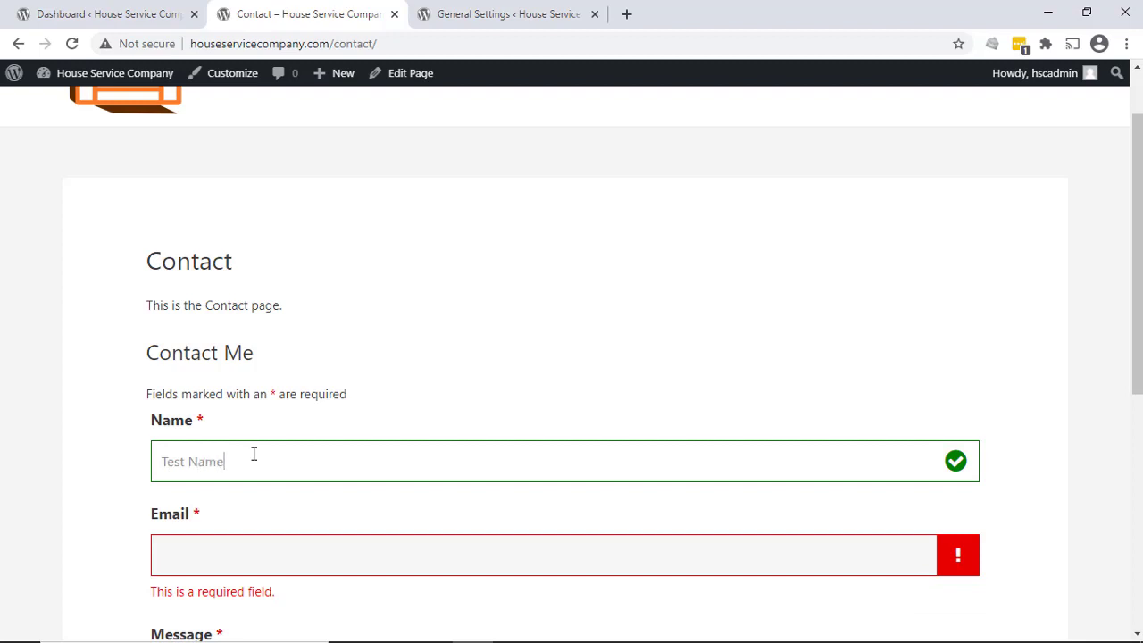
{"action": "key", "text": "Tab"}
{"action": "key", "text": "ctrl+v"}
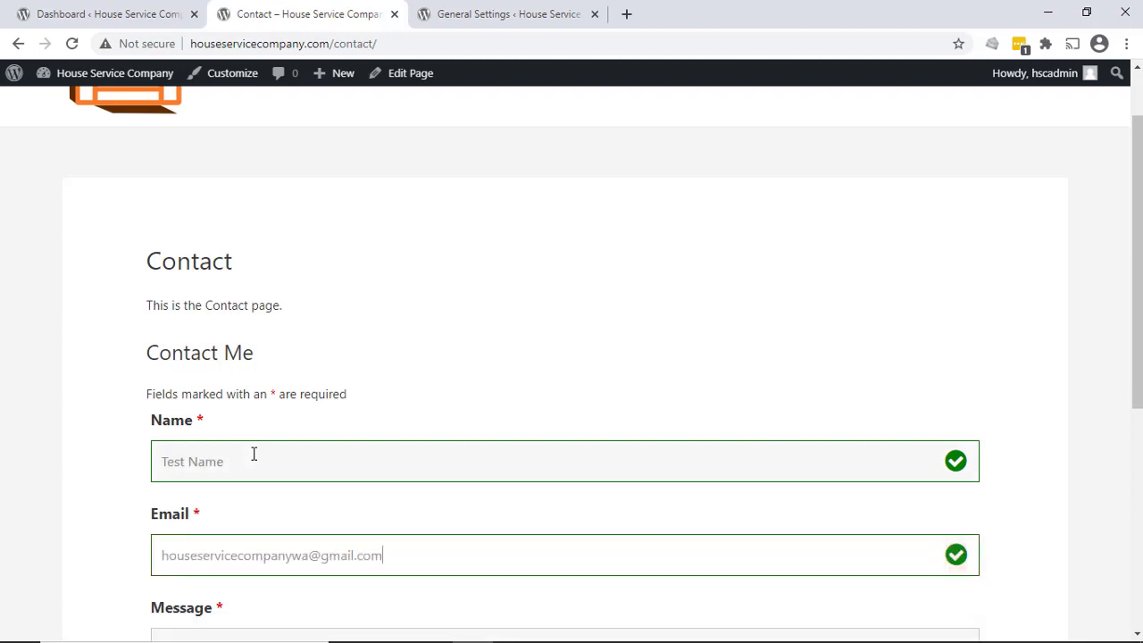
Step: Try to submit the form without a message, and enter "Test message 1" in the Message field
{"action": "scroll", "coordinate": [259, 428], "scroll_direction": "down", "scroll_amount": 4}
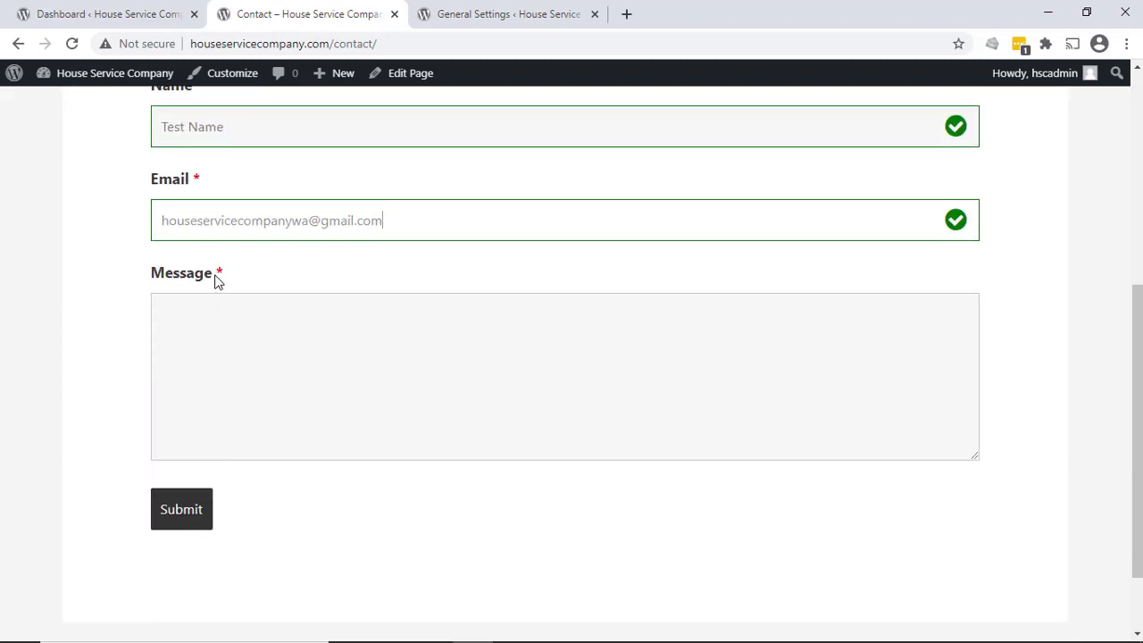
{"action": "left_click", "coordinate": [177, 517]}
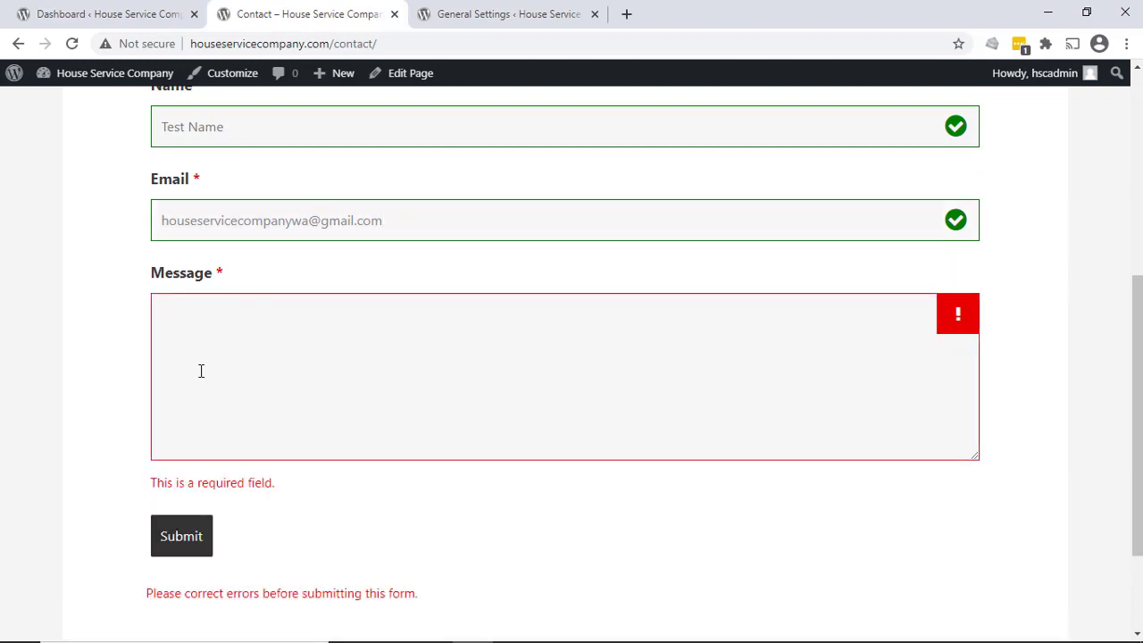
{"action": "left_click", "coordinate": [289, 349]}
{"action": "type", "text": "Test"}
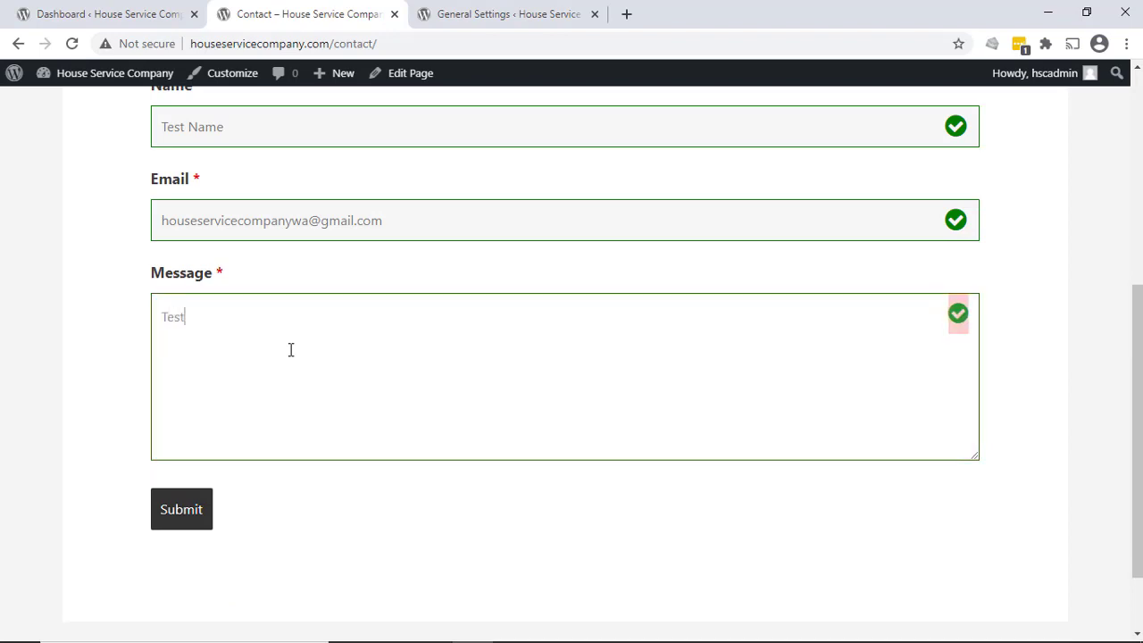
{"action": "type", "text": " message 1"}
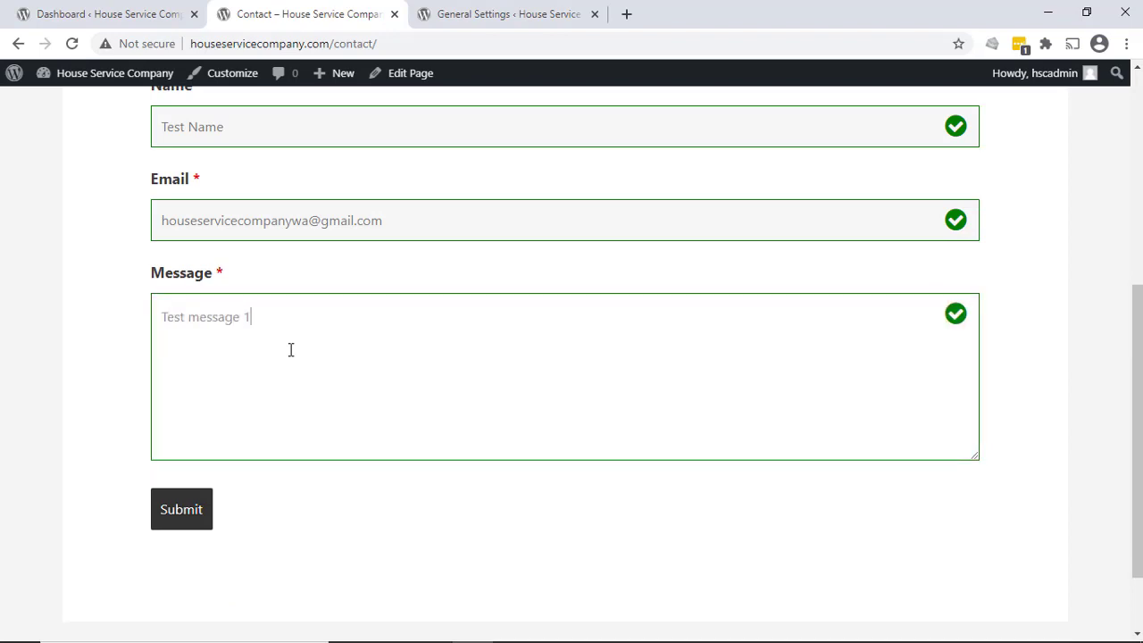
Step: Review the completed name, email and message entries and submit the Contact Me form
{"action": "scroll", "coordinate": [63, 259], "scroll_direction": "up", "scroll_amount": 3}
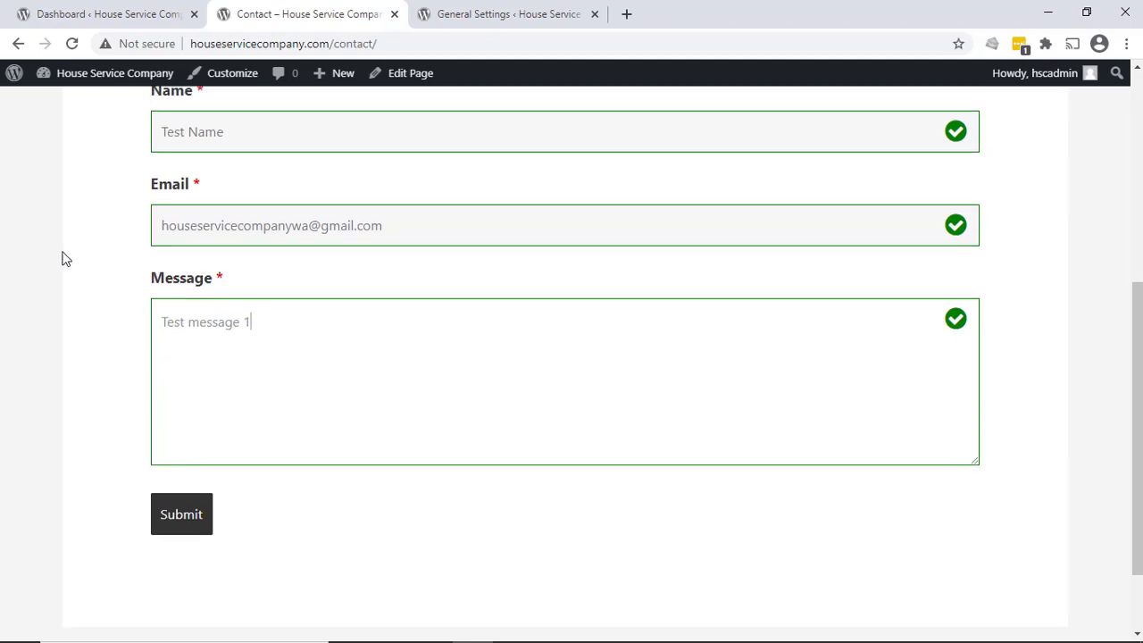
{"action": "scroll", "coordinate": [276, 456], "scroll_direction": "down", "scroll_amount": 2}
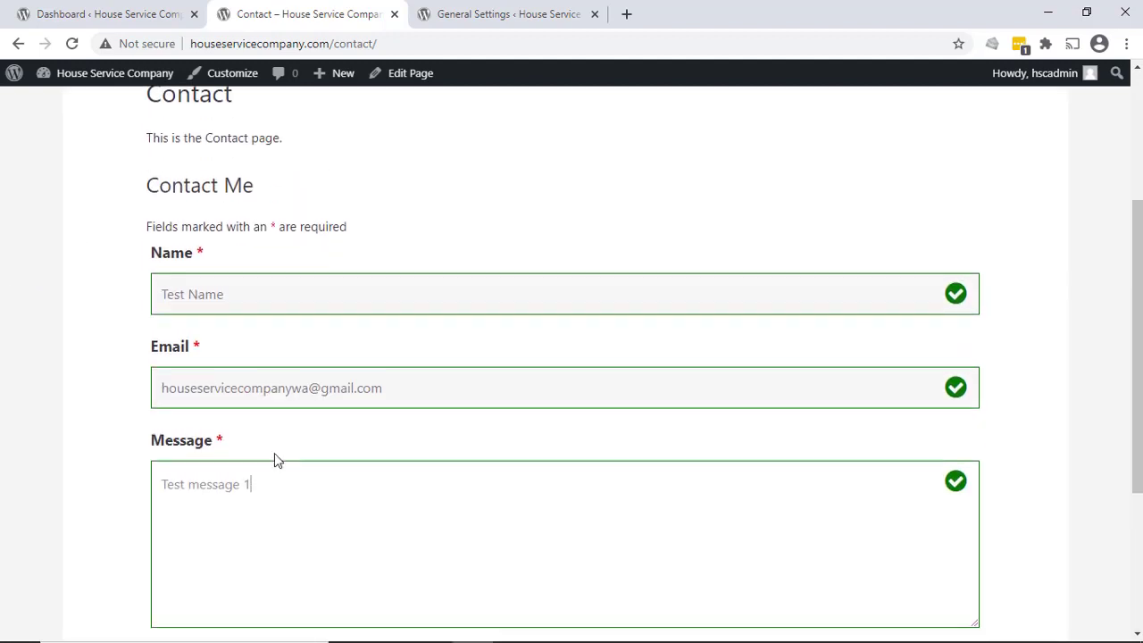
{"action": "scroll", "coordinate": [179, 447], "scroll_direction": "down", "scroll_amount": 1}
{"action": "left_click", "coordinate": [195, 511]}
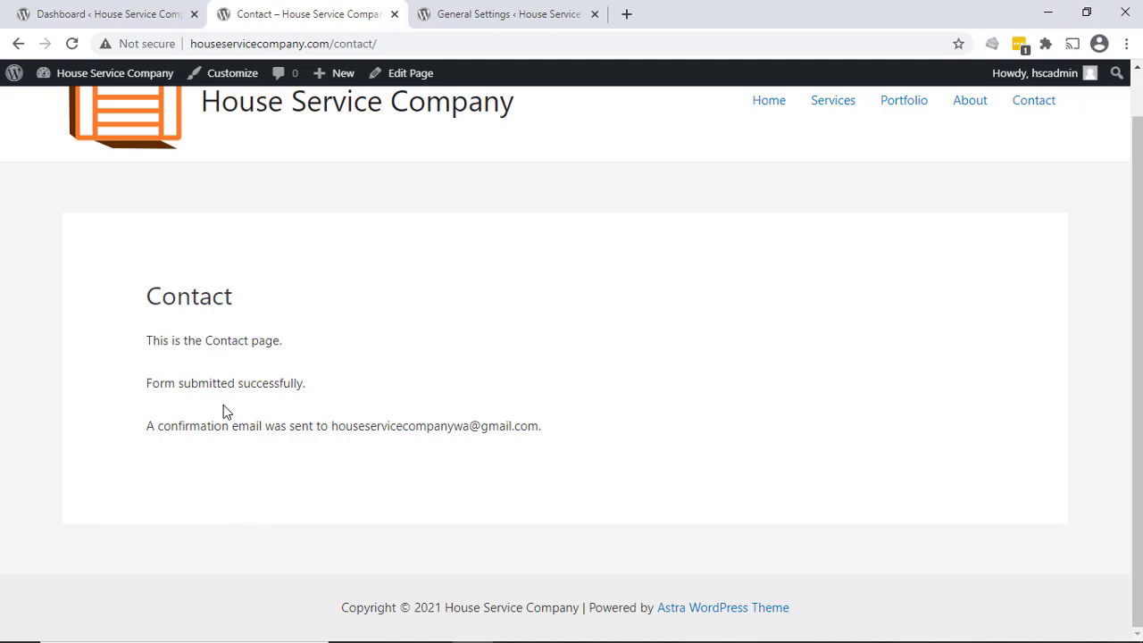
Step: Open the Contact Me form for editing in the Ninja Forms dashboard and show its emails and actions
{"action": "left_click", "coordinate": [130, 19]}
{"action": "left_click", "coordinate": [944, 427]}
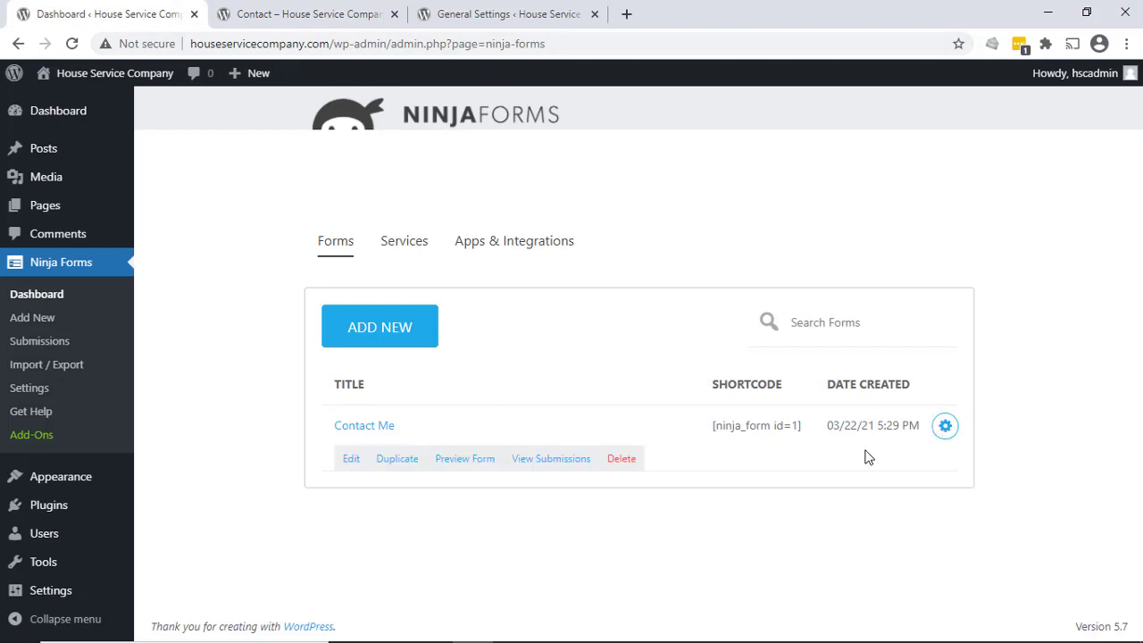
{"action": "left_click", "coordinate": [351, 459]}
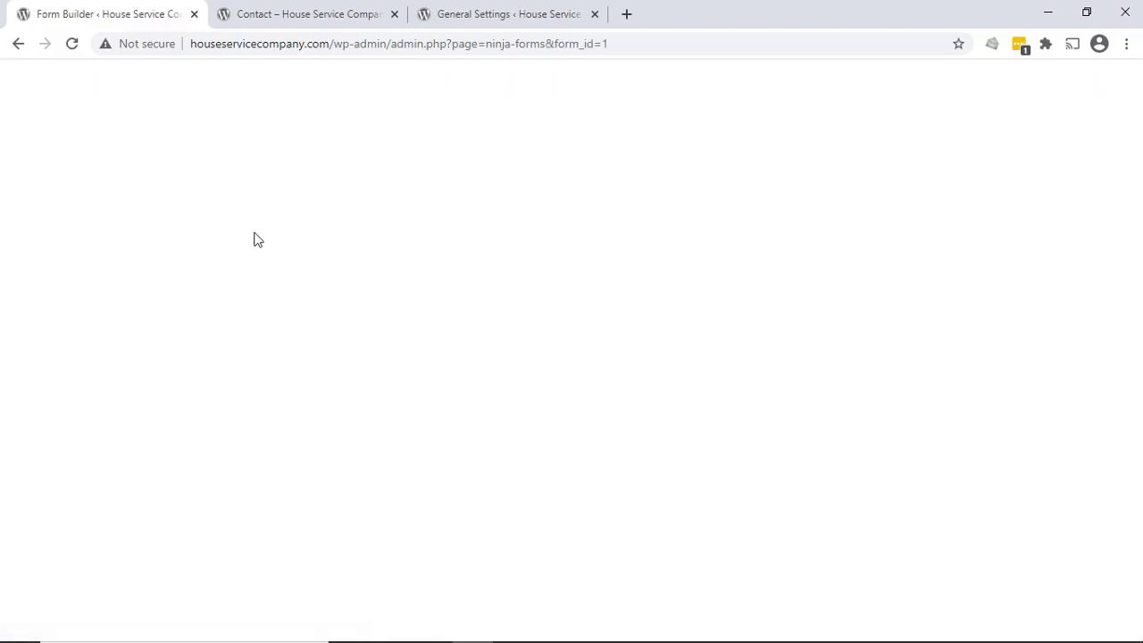
{"action": "left_click", "coordinate": [205, 154]}
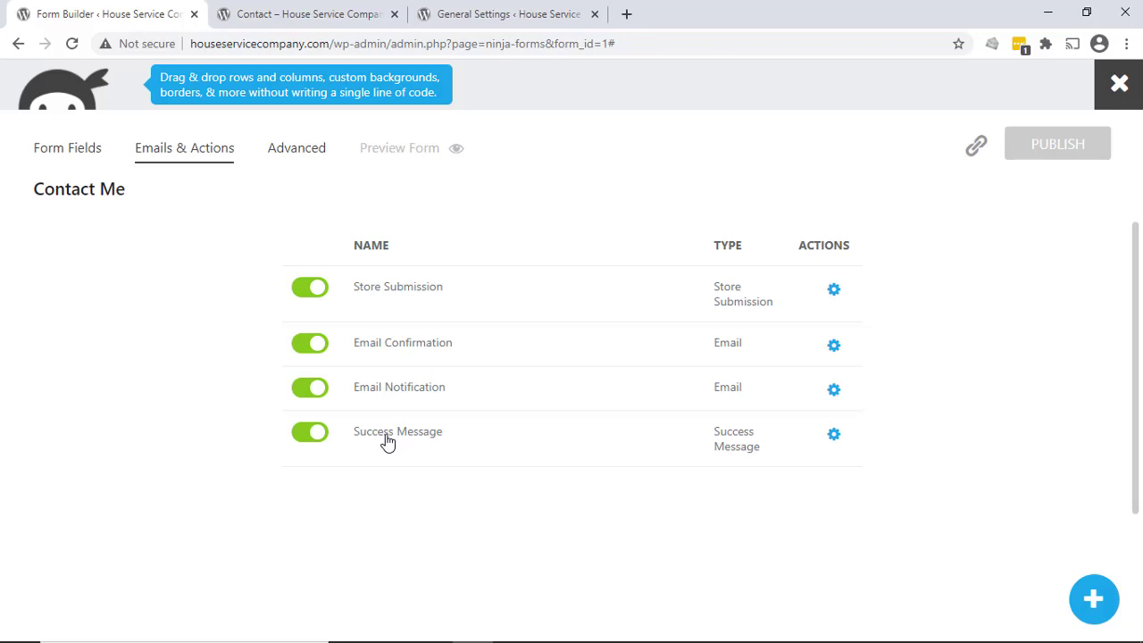
Step: Return to the Contact page, and check Gmail's Spam folder for the emails sent by the form
{"action": "left_click", "coordinate": [263, 18]}
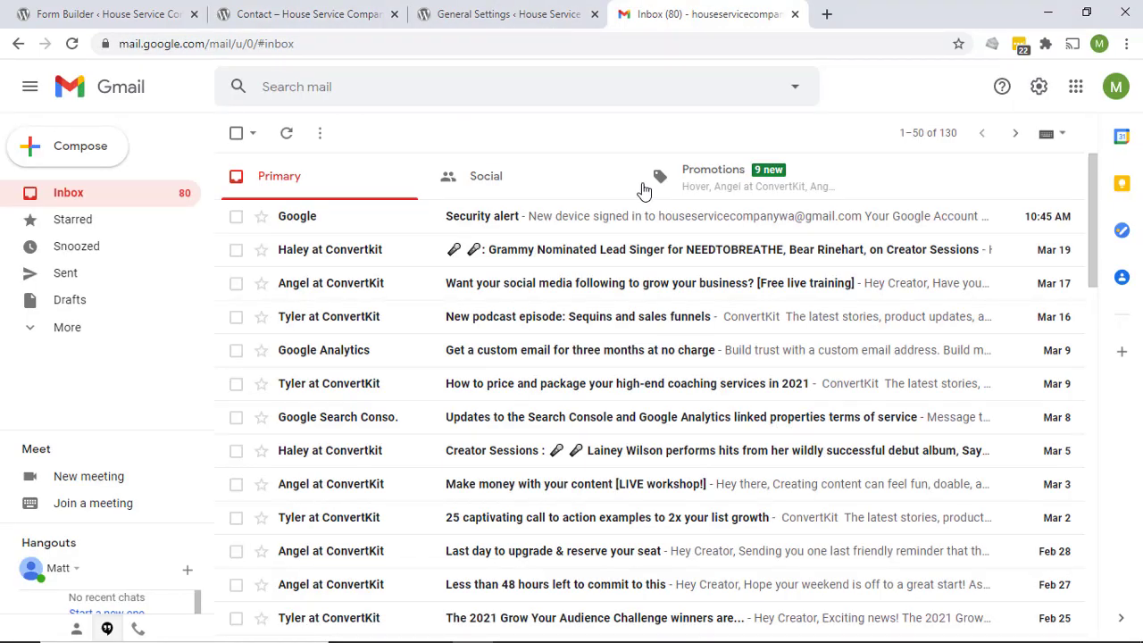
{"action": "left_click", "coordinate": [31, 330]}
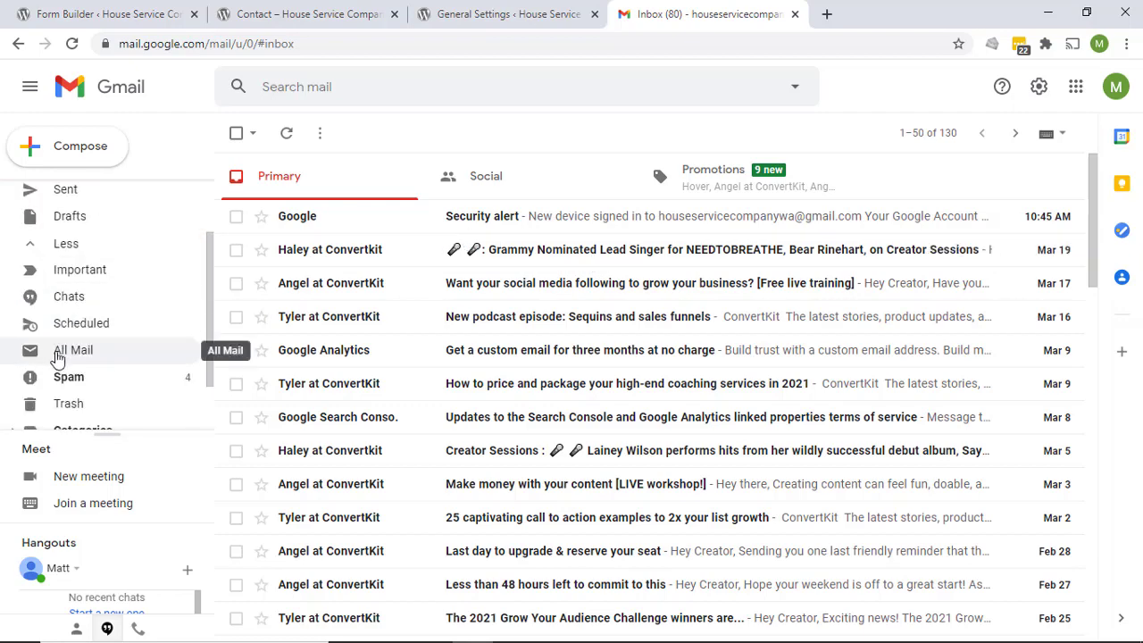
{"action": "left_click", "coordinate": [73, 377]}
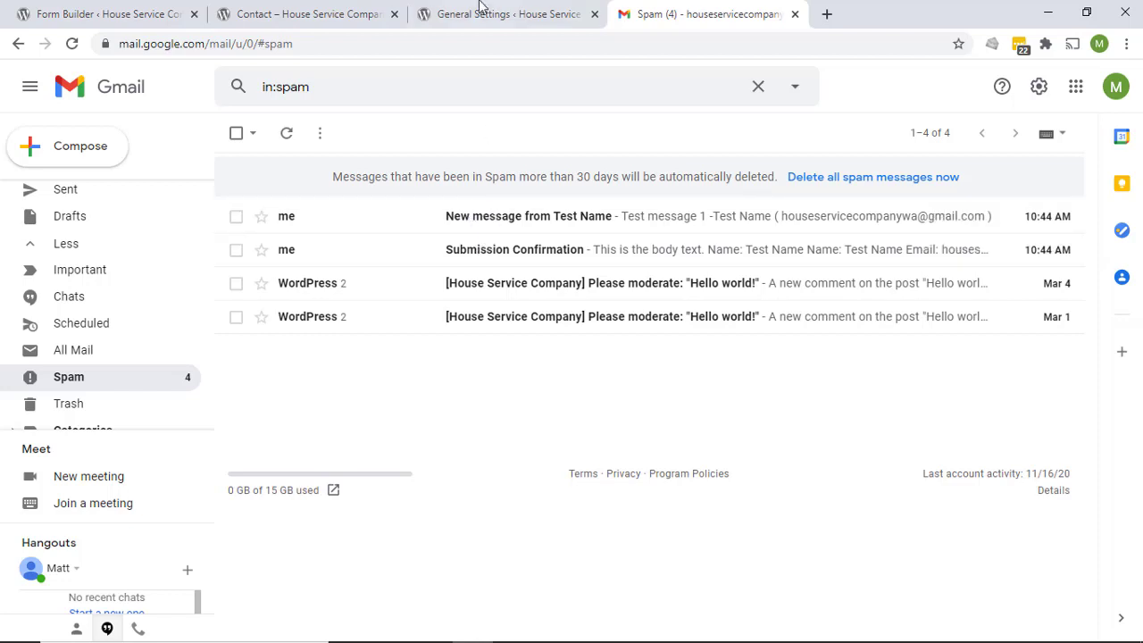
Step: Compare the Email Confirmation action's subject and message in the form builder with the received Submission Confirmation email in Gmail
{"action": "left_click", "coordinate": [140, 9]}
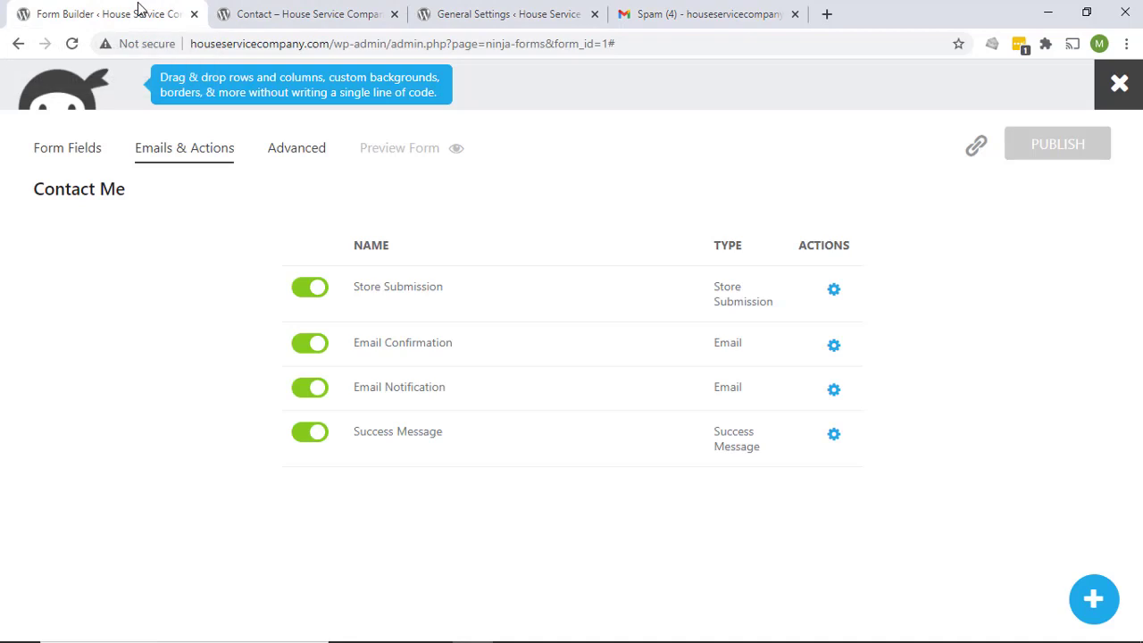
{"action": "left_click", "coordinate": [382, 347]}
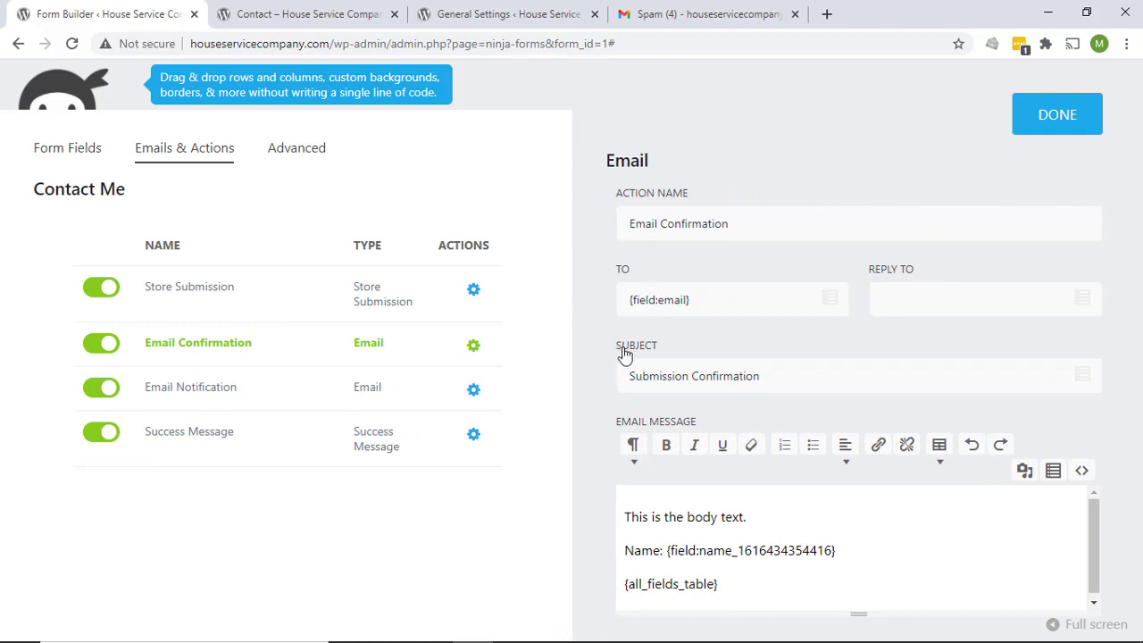
{"action": "left_click", "coordinate": [737, 20]}
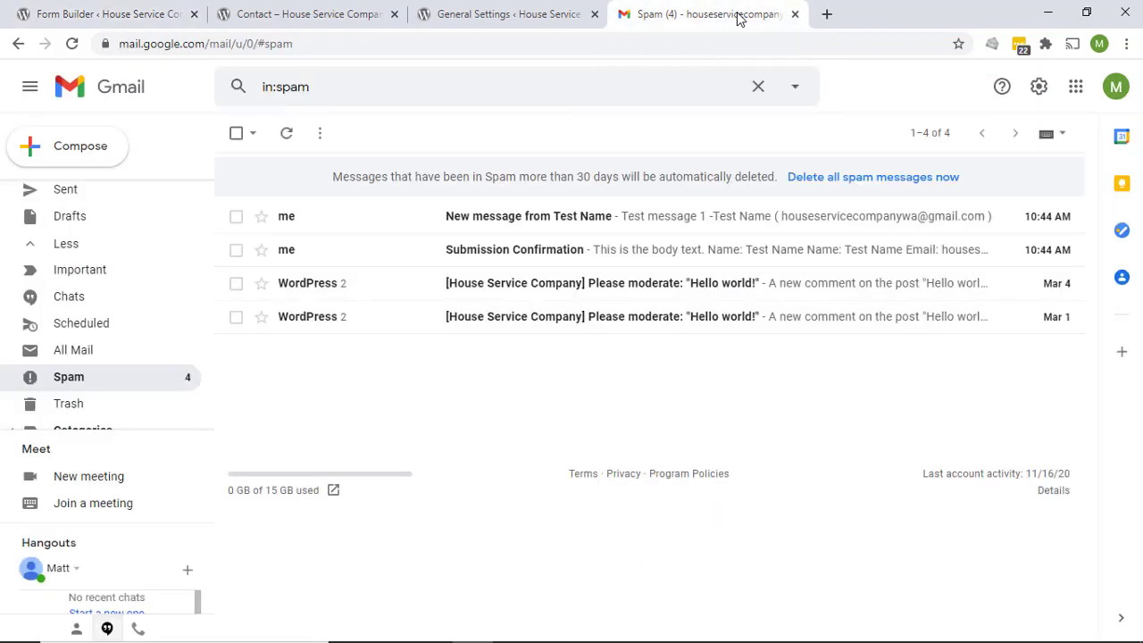
{"action": "left_click", "coordinate": [523, 258]}
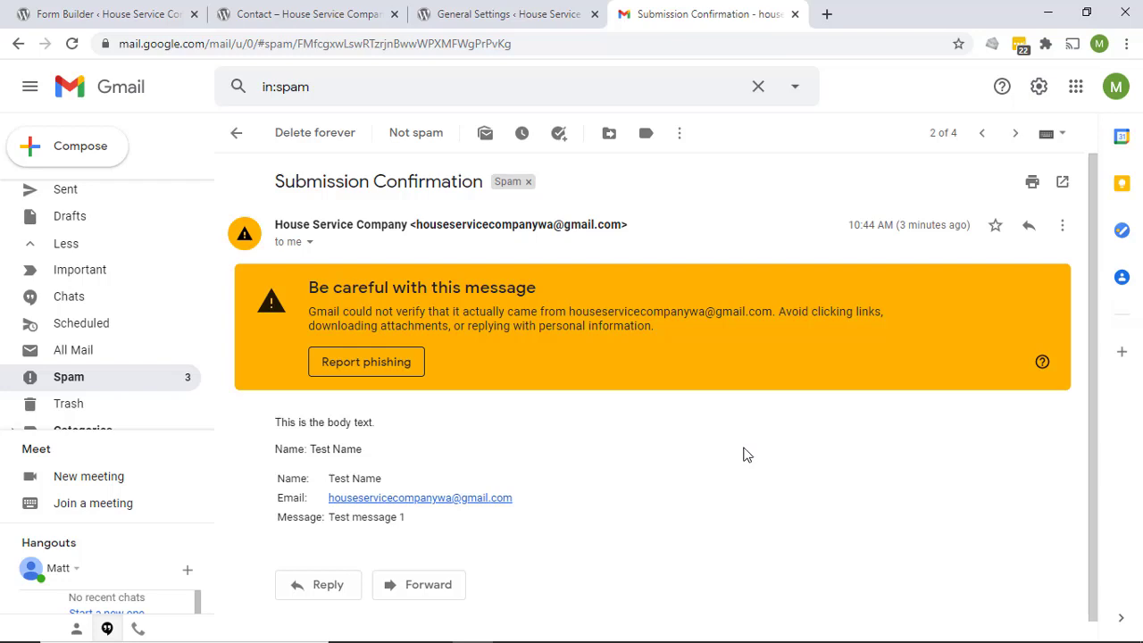
{"action": "scroll", "coordinate": [738, 434], "scroll_direction": "down", "scroll_amount": 1}
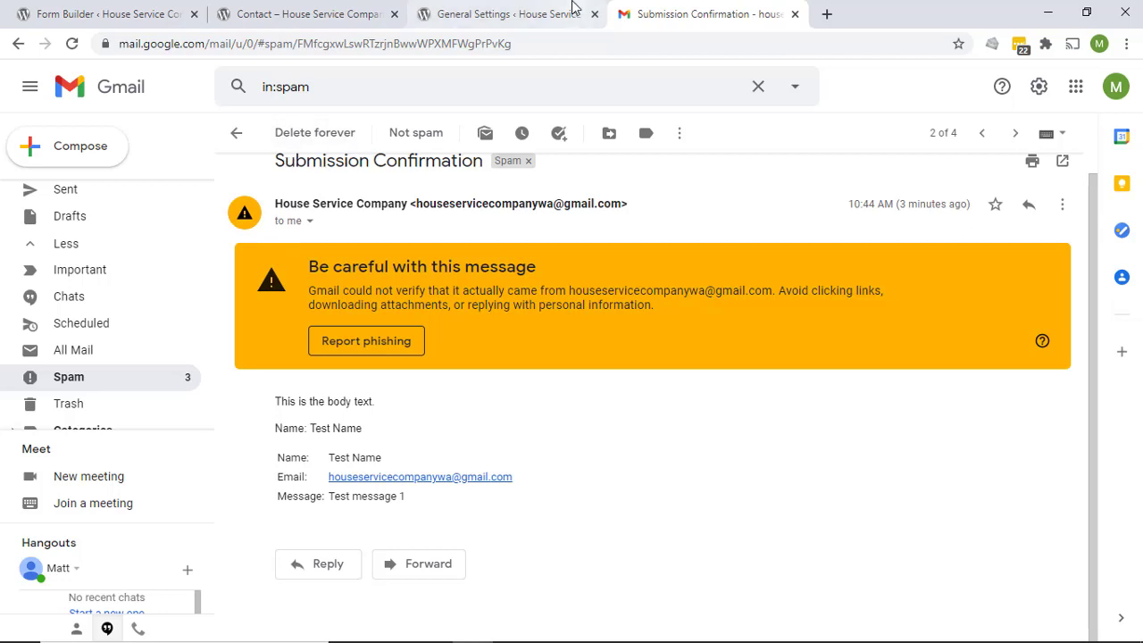
{"action": "left_click", "coordinate": [89, 13]}
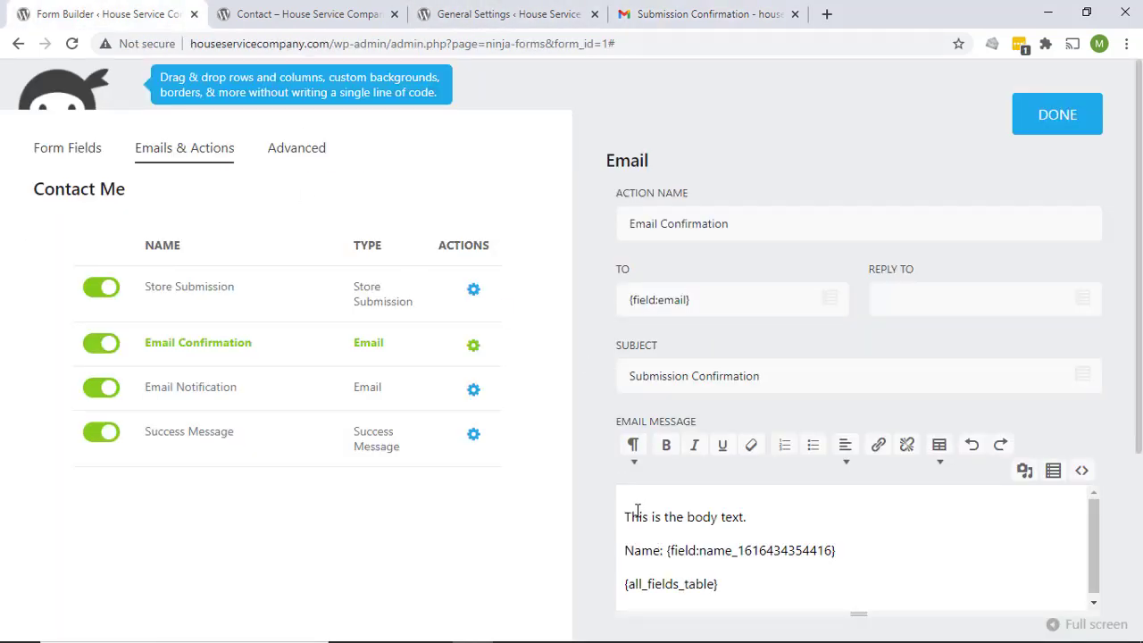
{"action": "left_click", "coordinate": [675, 16]}
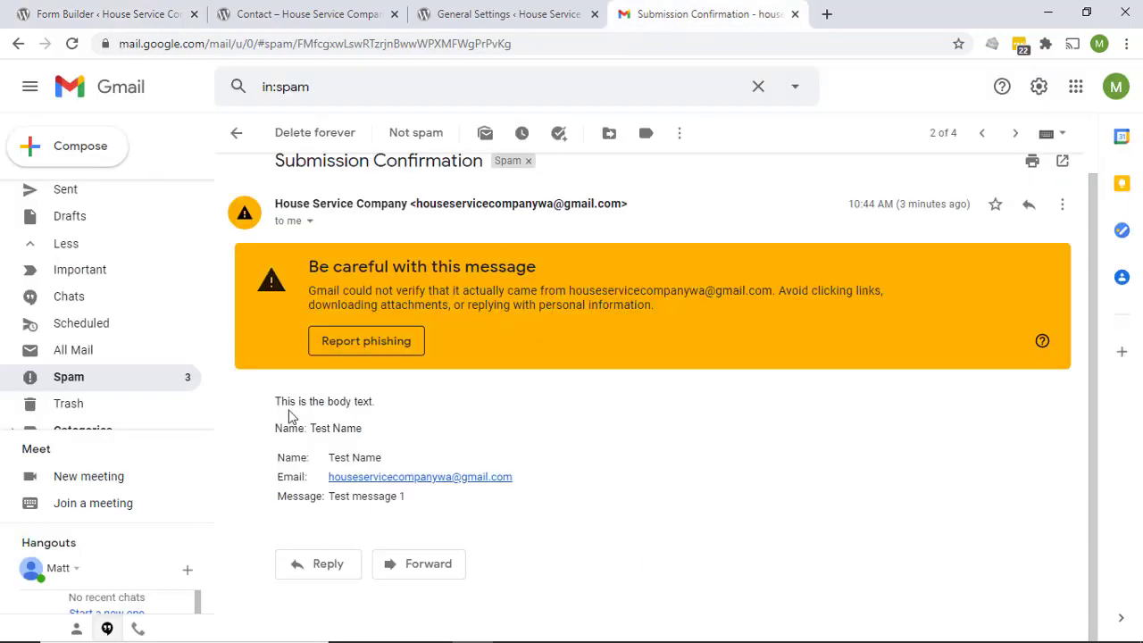
Step: Compare the {all_fields_table} tag in the Email Confirmation message with the fields table in the Submission Confirmation email, and return to the Spam list
{"action": "left_click", "coordinate": [151, 12]}
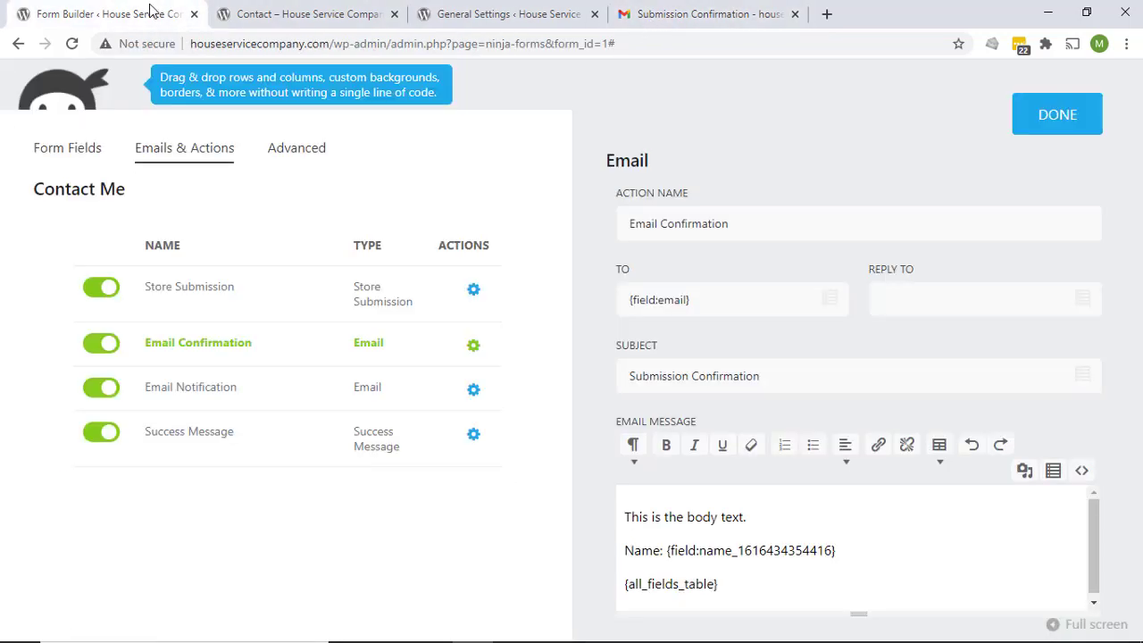
{"action": "scroll", "coordinate": [698, 480], "scroll_direction": "down", "scroll_amount": 2}
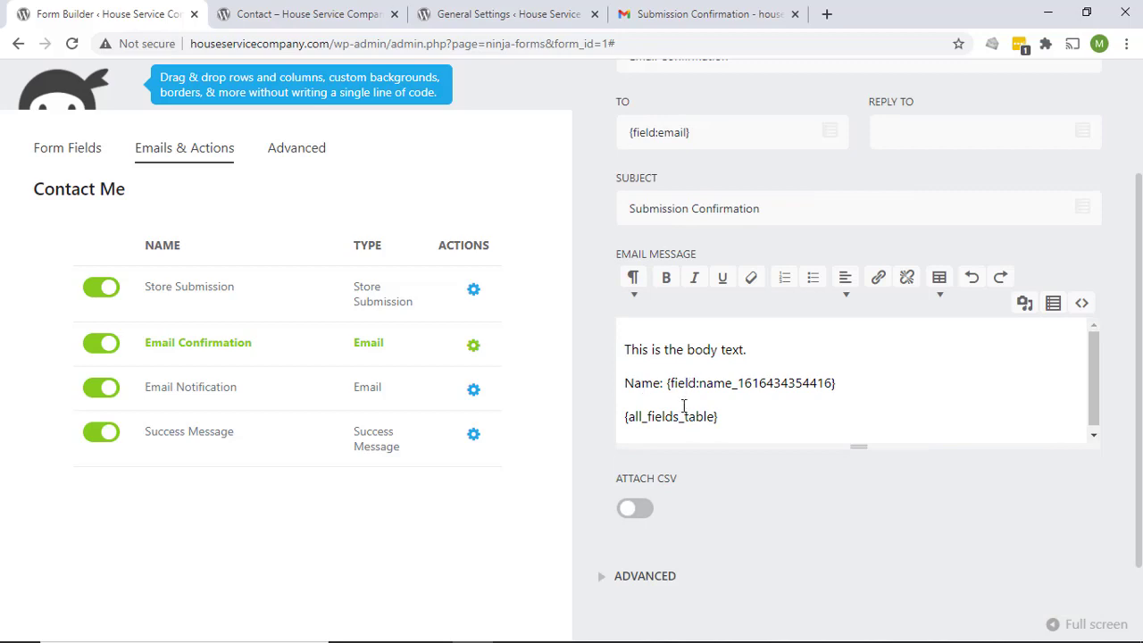
{"action": "left_click", "coordinate": [670, 14]}
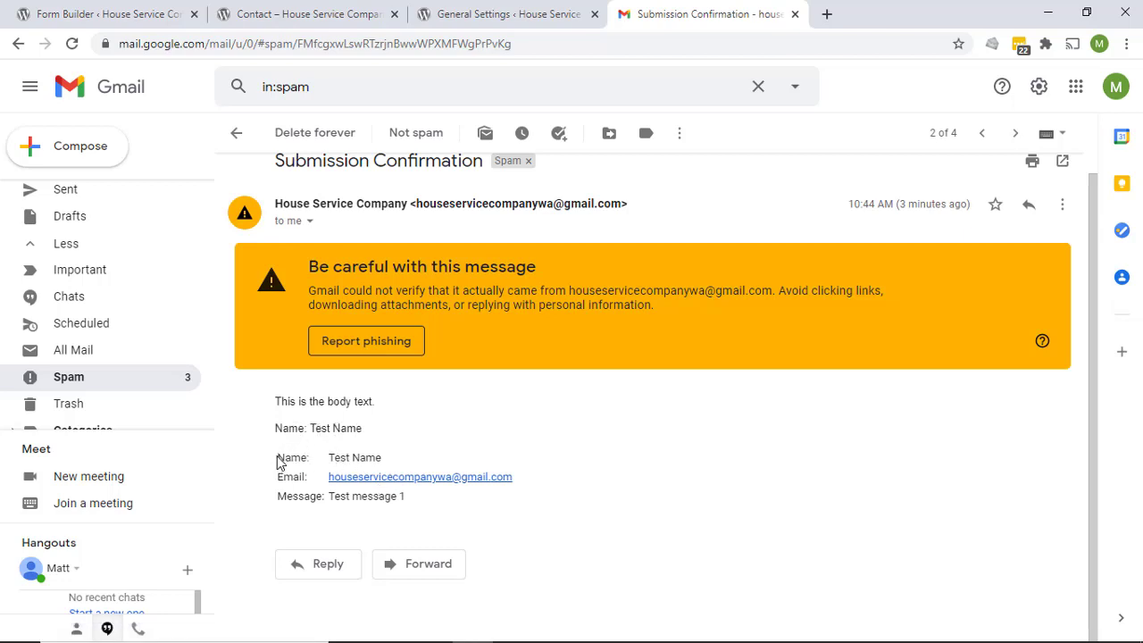
{"action": "left_click_drag", "start_coordinate": [279, 453], "coordinate": [417, 498]}
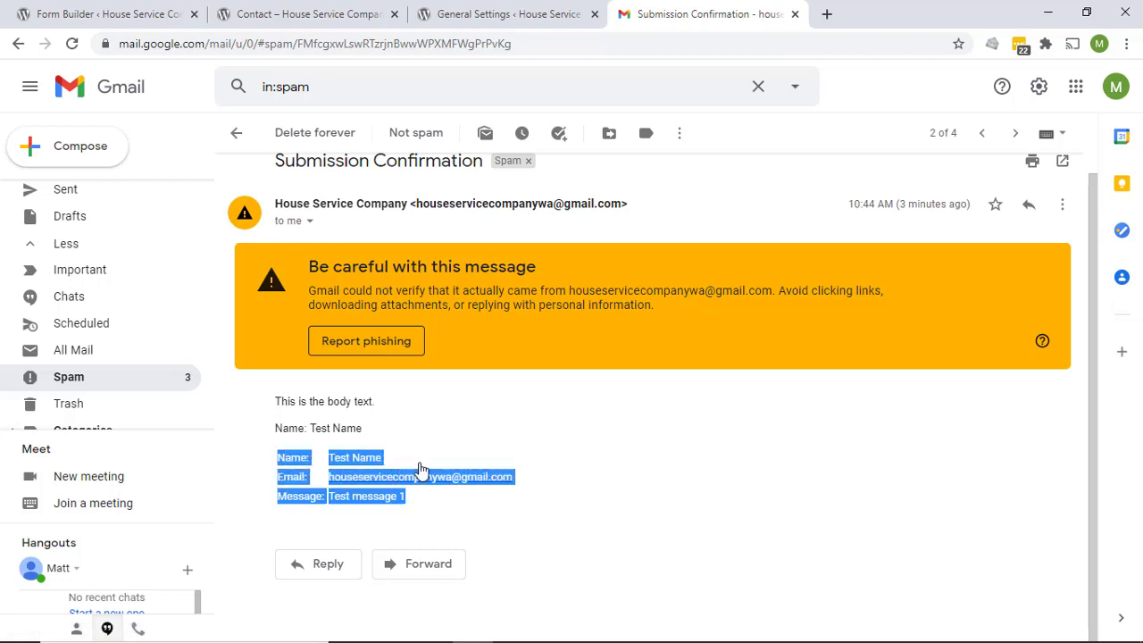
{"action": "left_click", "coordinate": [145, 10]}
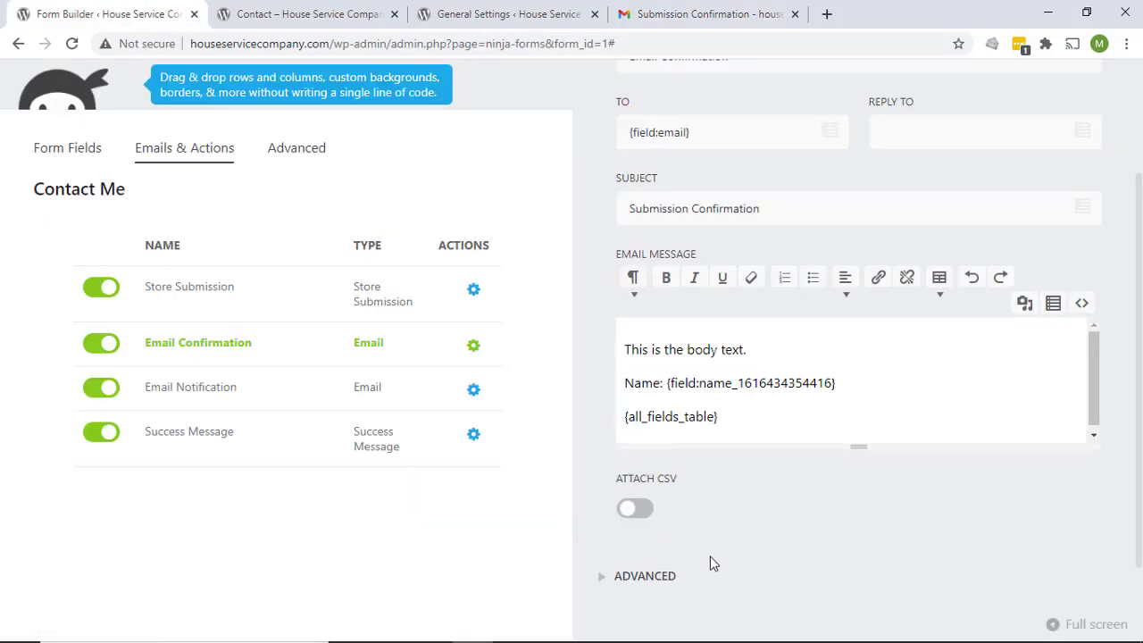
{"action": "left_click", "coordinate": [721, 13]}
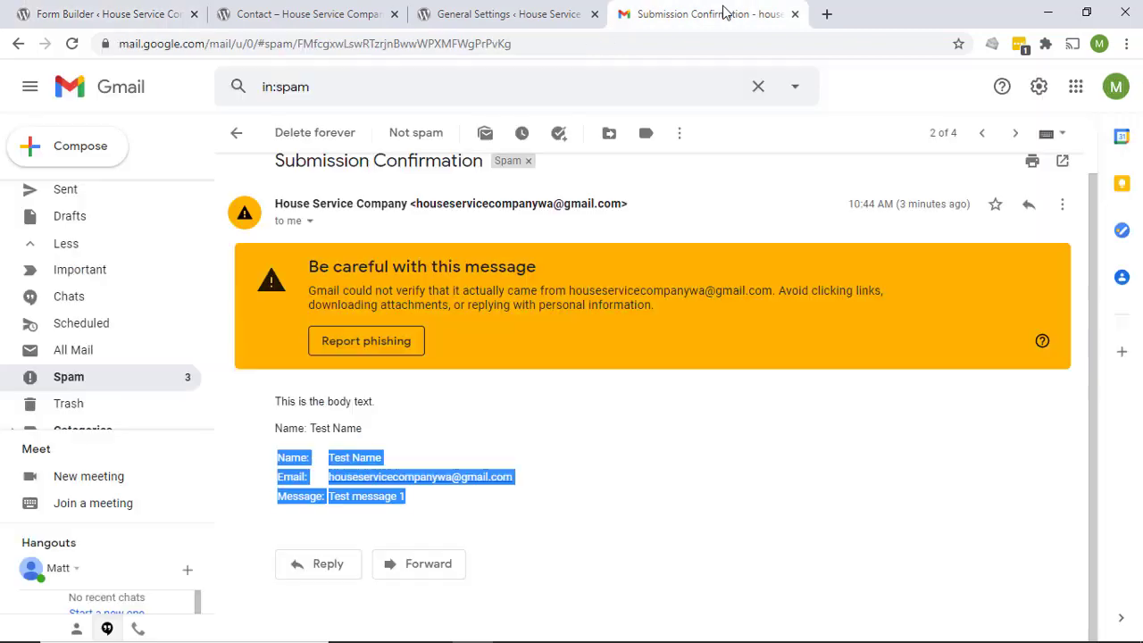
{"action": "left_click", "coordinate": [236, 133]}
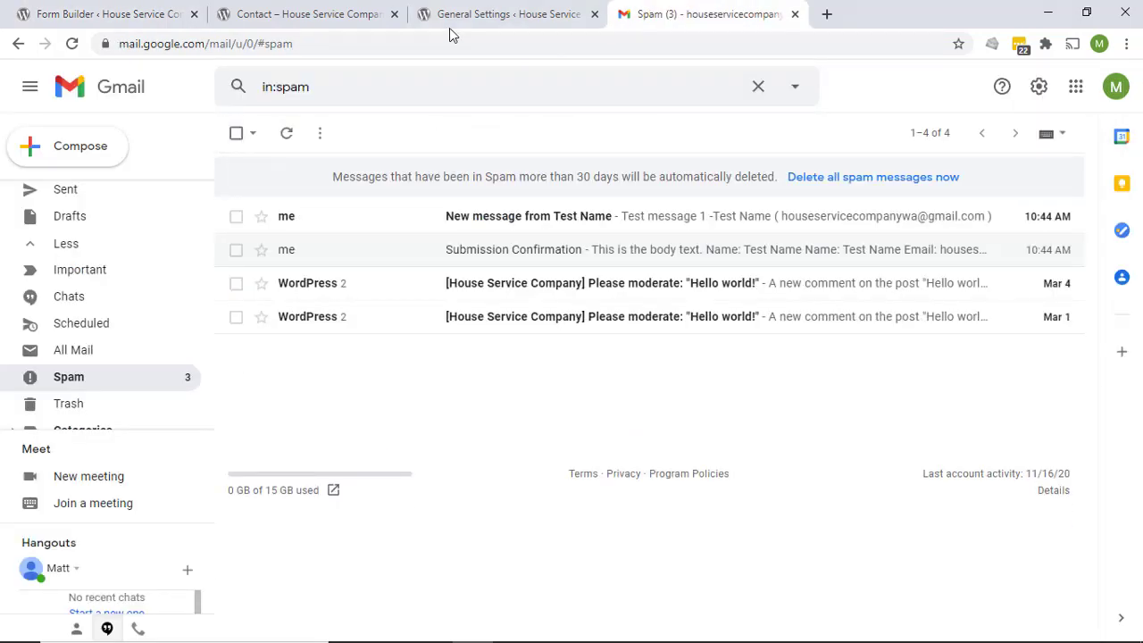
Step: Compare the Email Notification action's subject and message with the received "New message from" email in Gmail, and return to the Spam list
{"action": "left_click", "coordinate": [141, 22]}
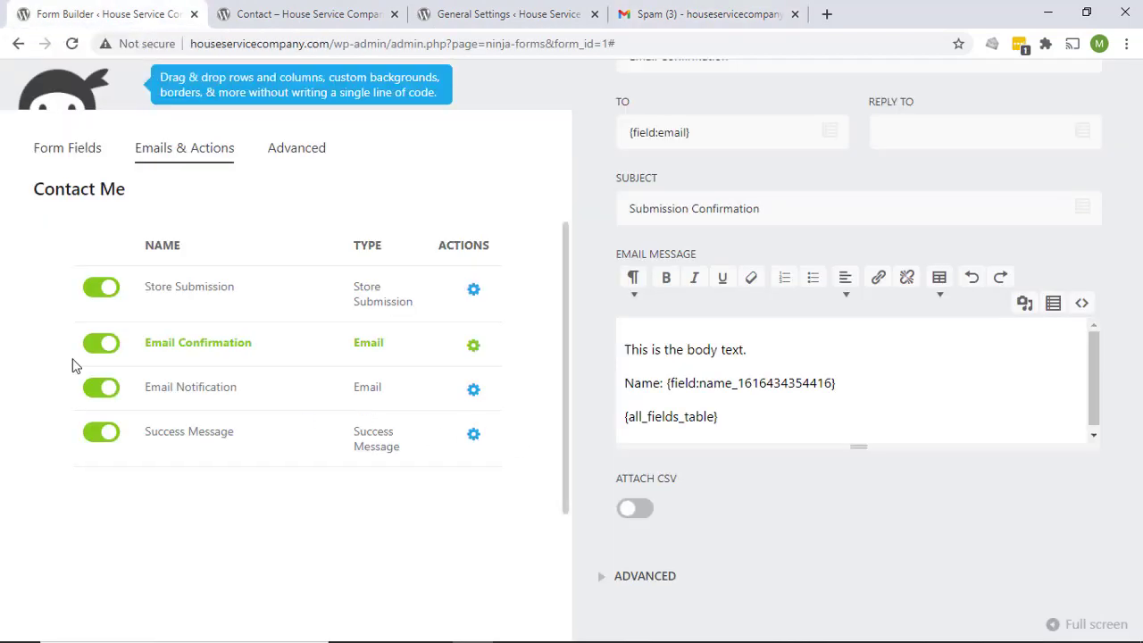
{"action": "left_click", "coordinate": [186, 389]}
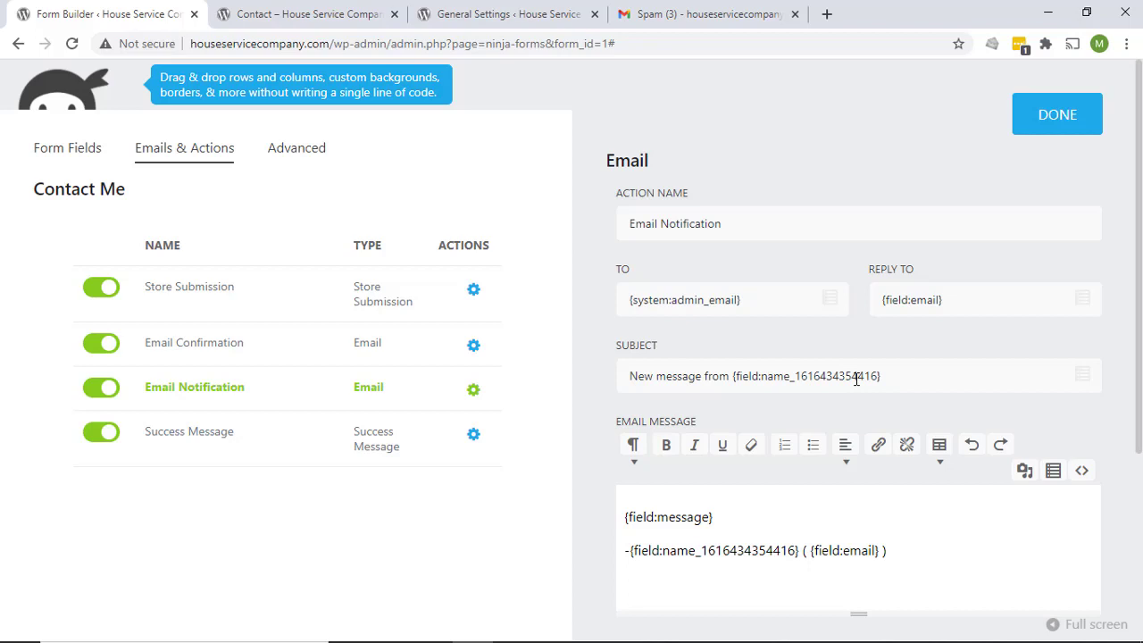
{"action": "left_click", "coordinate": [652, 14]}
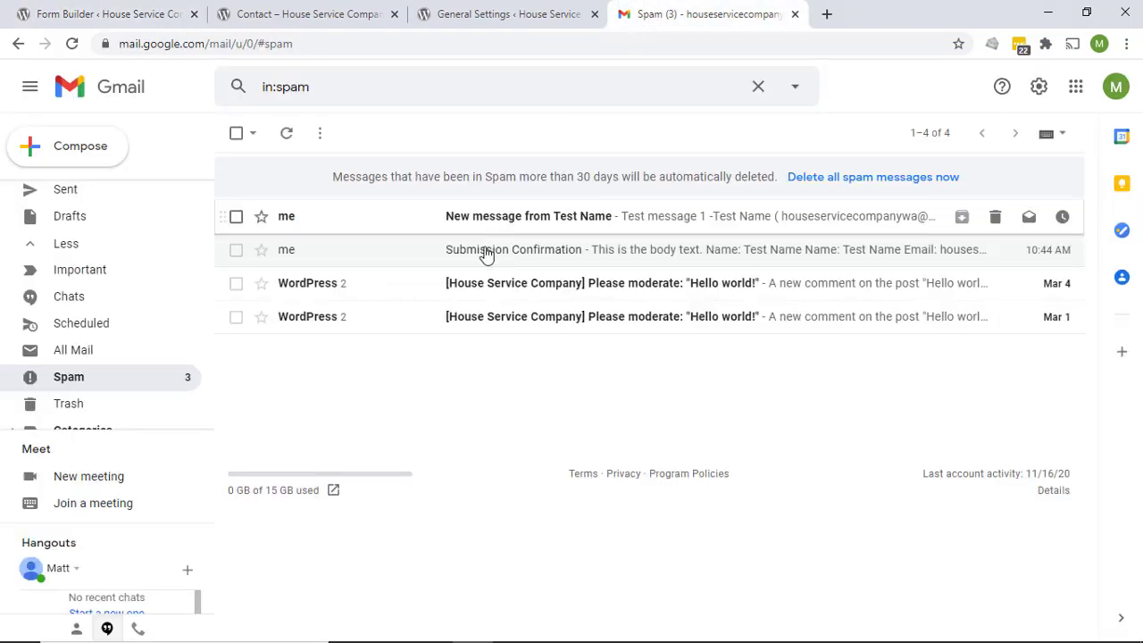
{"action": "left_click", "coordinate": [541, 218]}
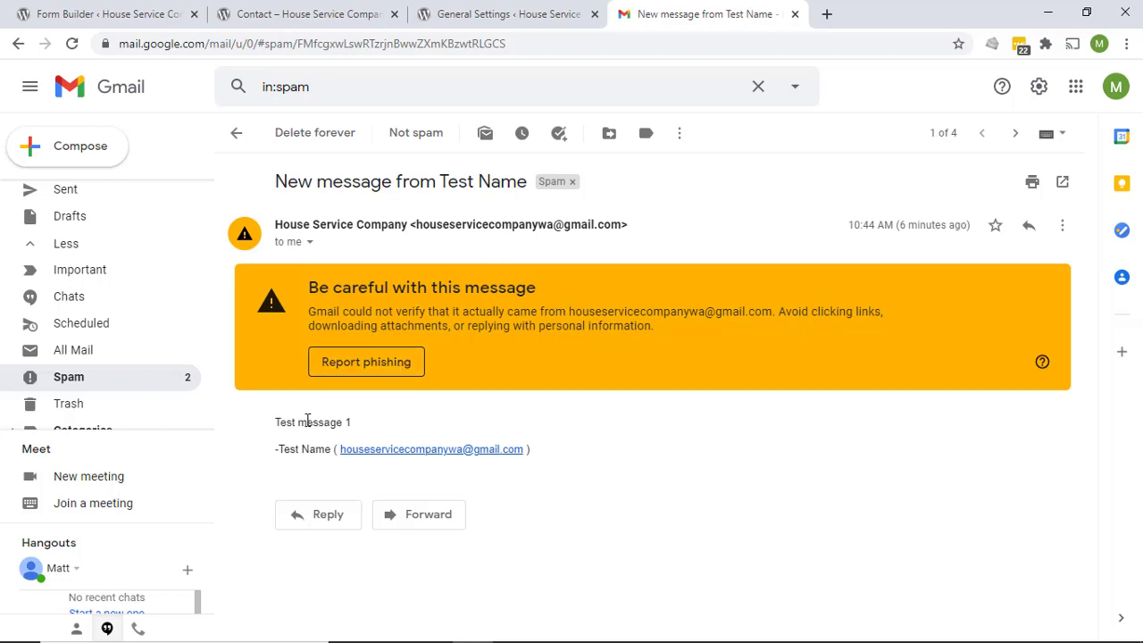
{"action": "left_click", "coordinate": [172, 14]}
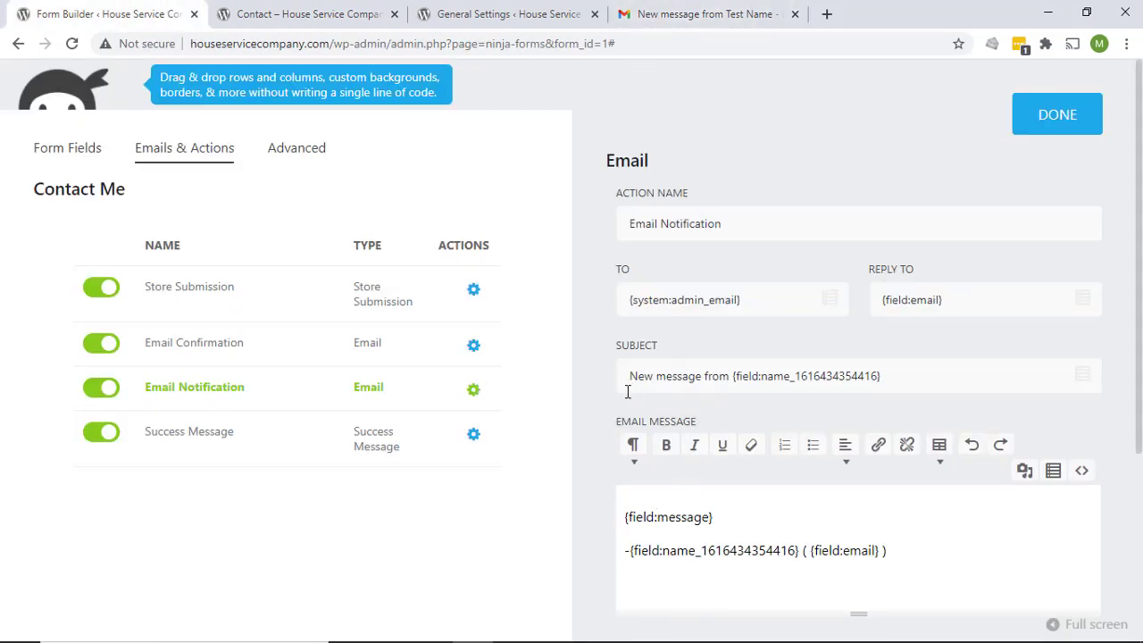
{"action": "left_click", "coordinate": [678, 14]}
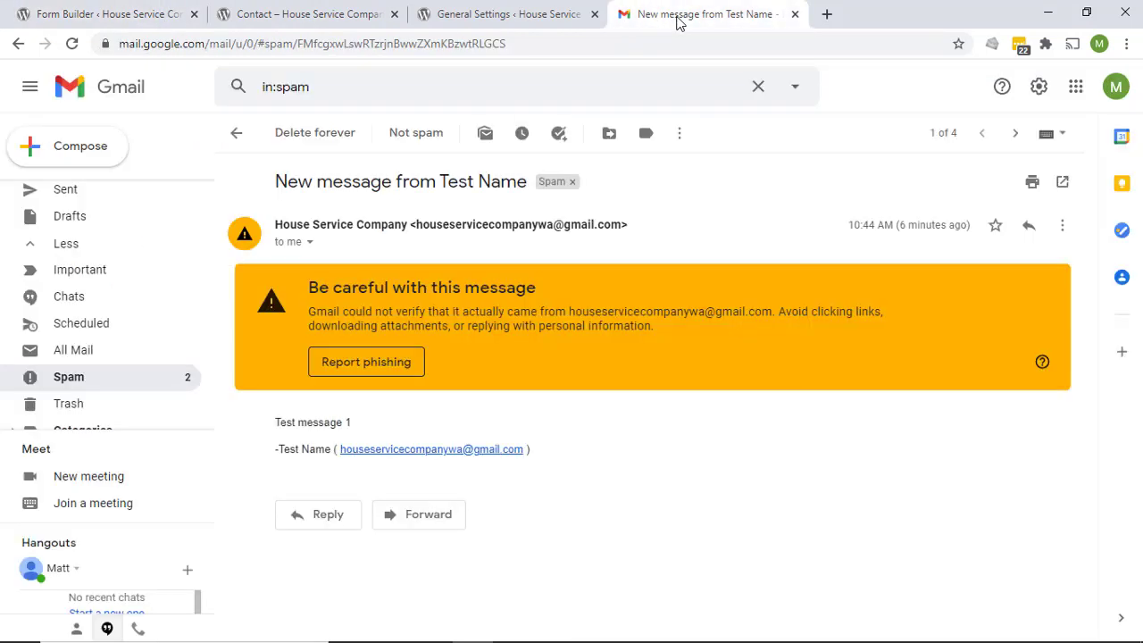
{"action": "left_click", "coordinate": [237, 135]}
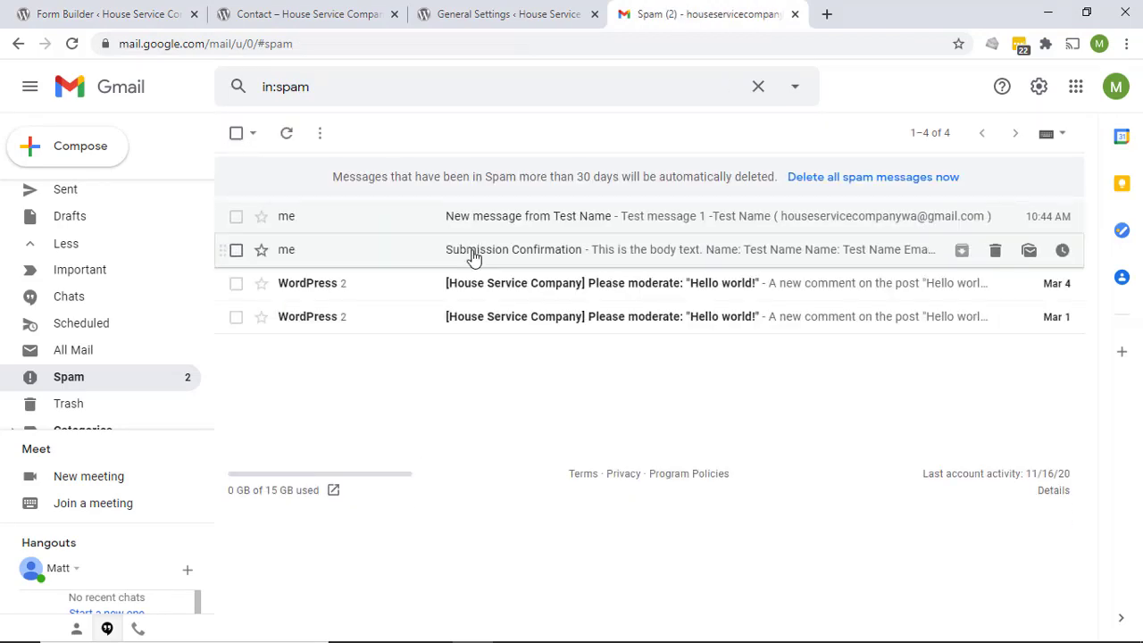
Step: Close the Email Notification settings, publish the Contact Me form, and exit the form builder to the Ninja Forms dashboard
{"action": "left_click", "coordinate": [121, 14]}
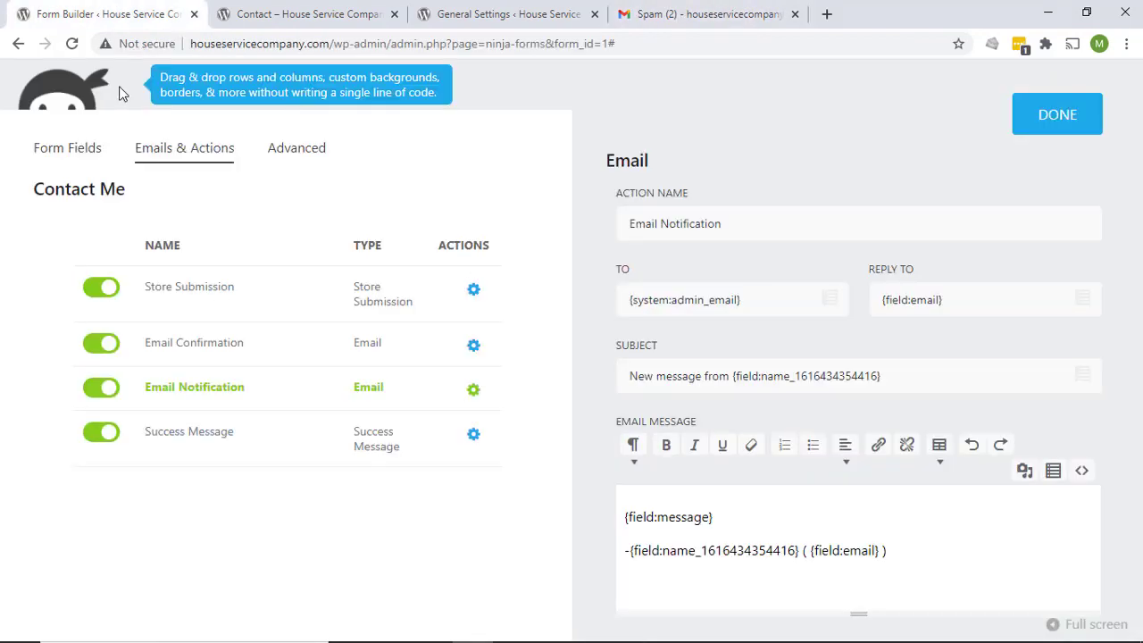
{"action": "left_click", "coordinate": [1050, 119]}
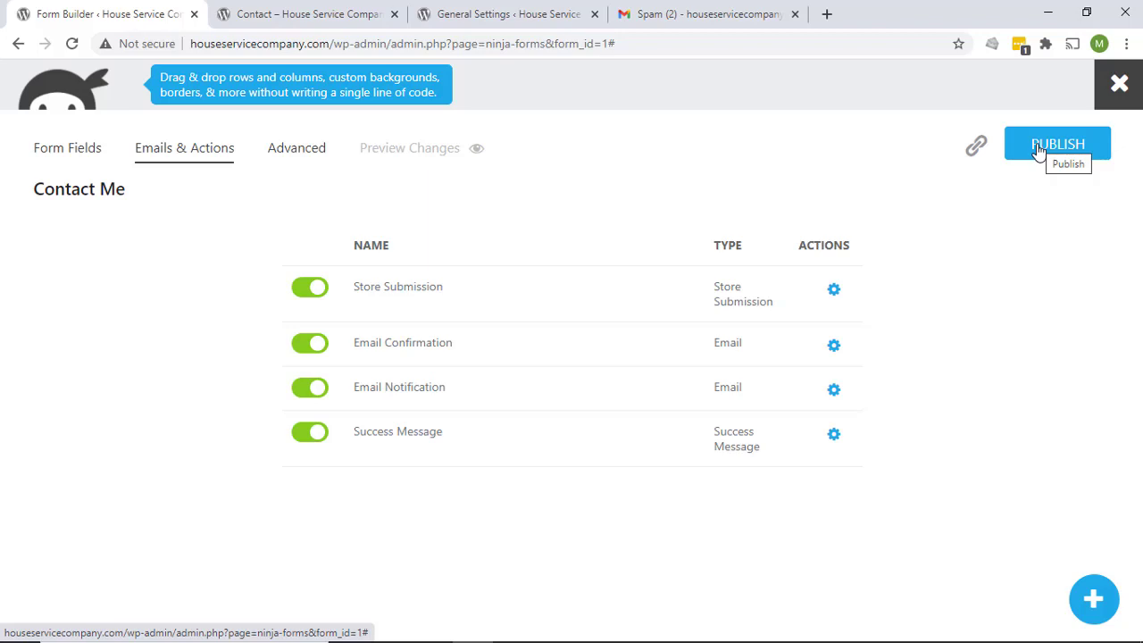
{"action": "left_click", "coordinate": [1037, 148]}
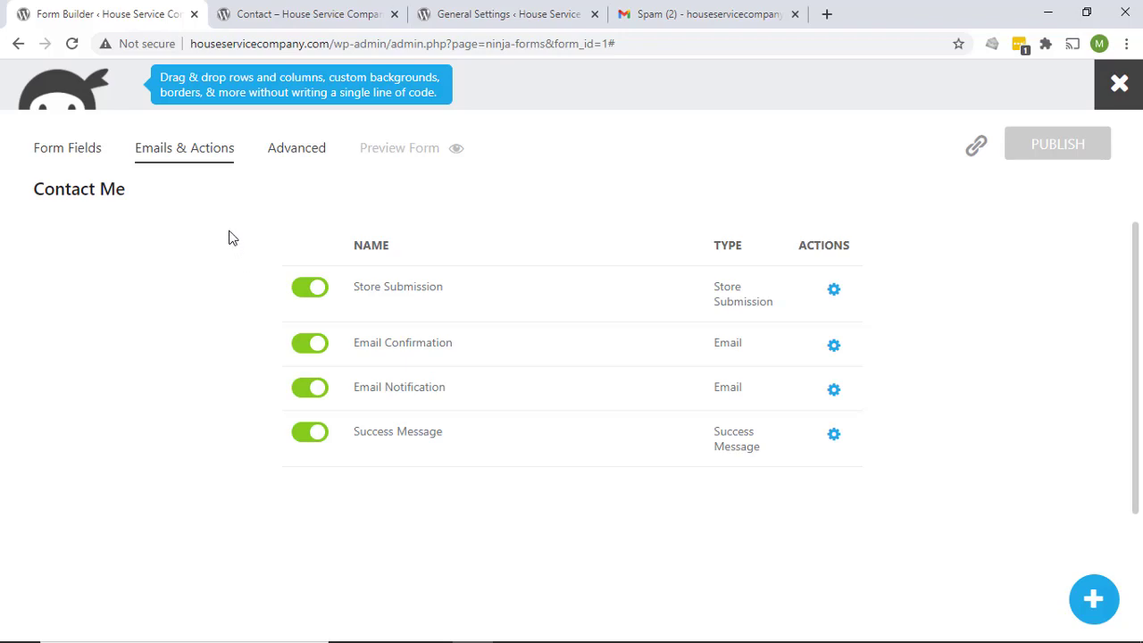
{"action": "left_click", "coordinate": [1119, 83]}
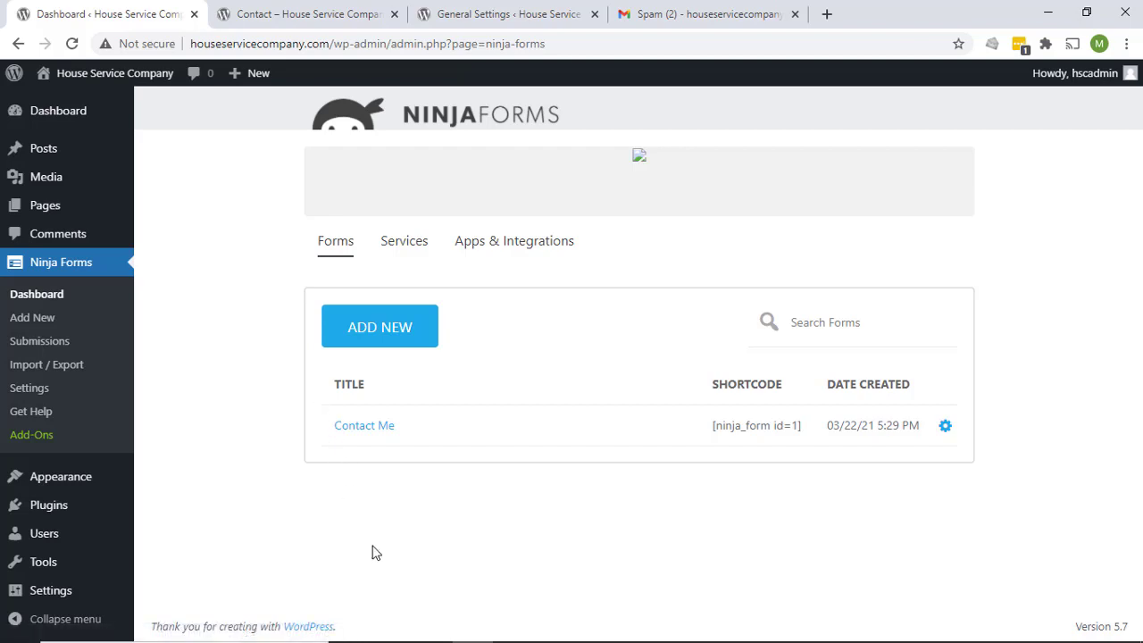
Step: Look over the Ninja Forms services and browse the available apps and integrations, including Conditional Logic and Multi Step Forms
{"action": "left_click", "coordinate": [404, 247]}
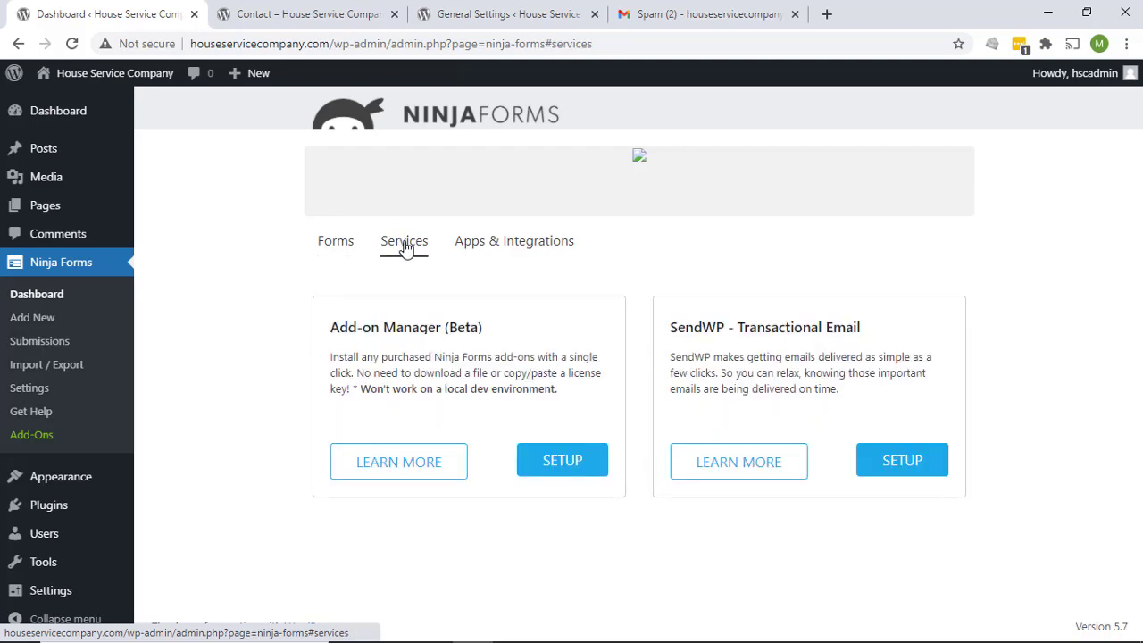
{"action": "left_click", "coordinate": [514, 247]}
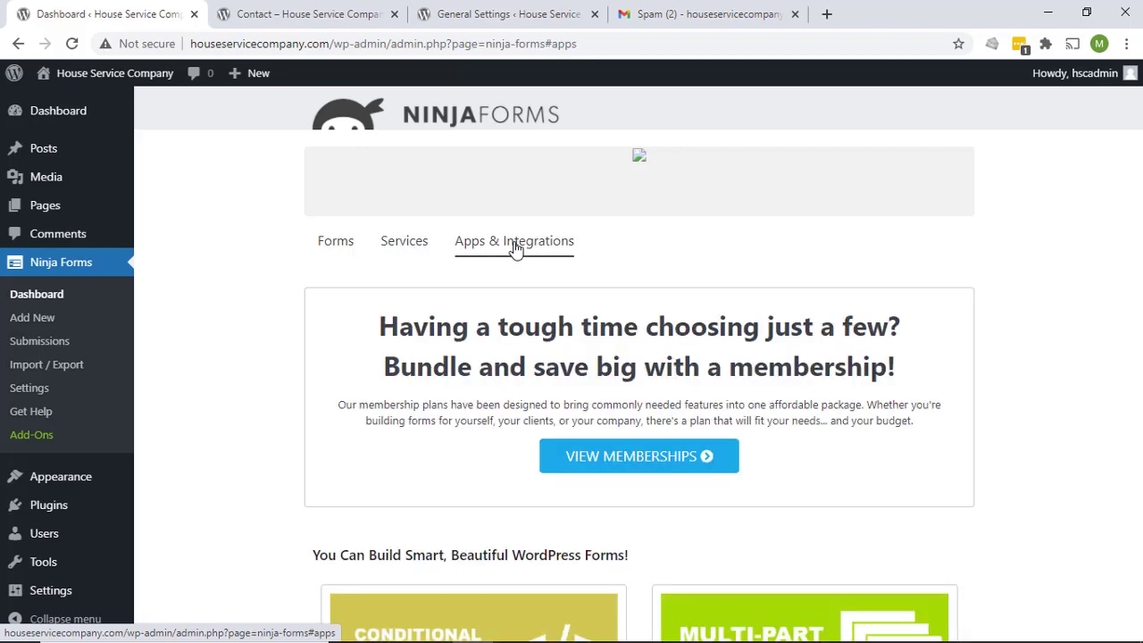
{"action": "scroll", "coordinate": [349, 296], "scroll_direction": "down", "scroll_amount": 5}
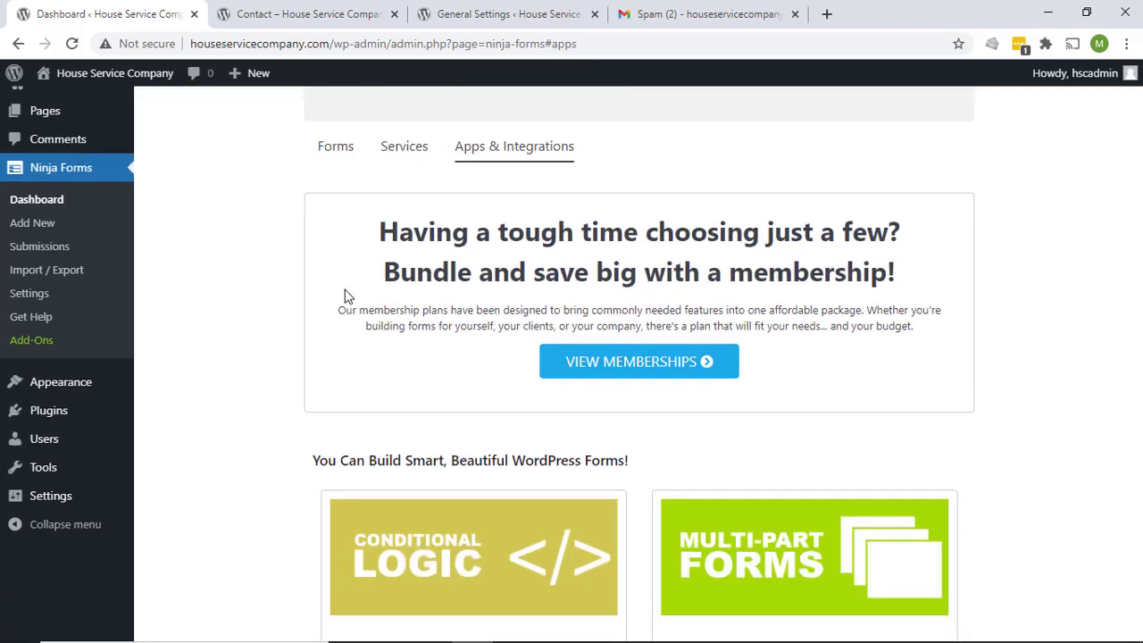
{"action": "scroll", "coordinate": [346, 296], "scroll_direction": "down", "scroll_amount": 6}
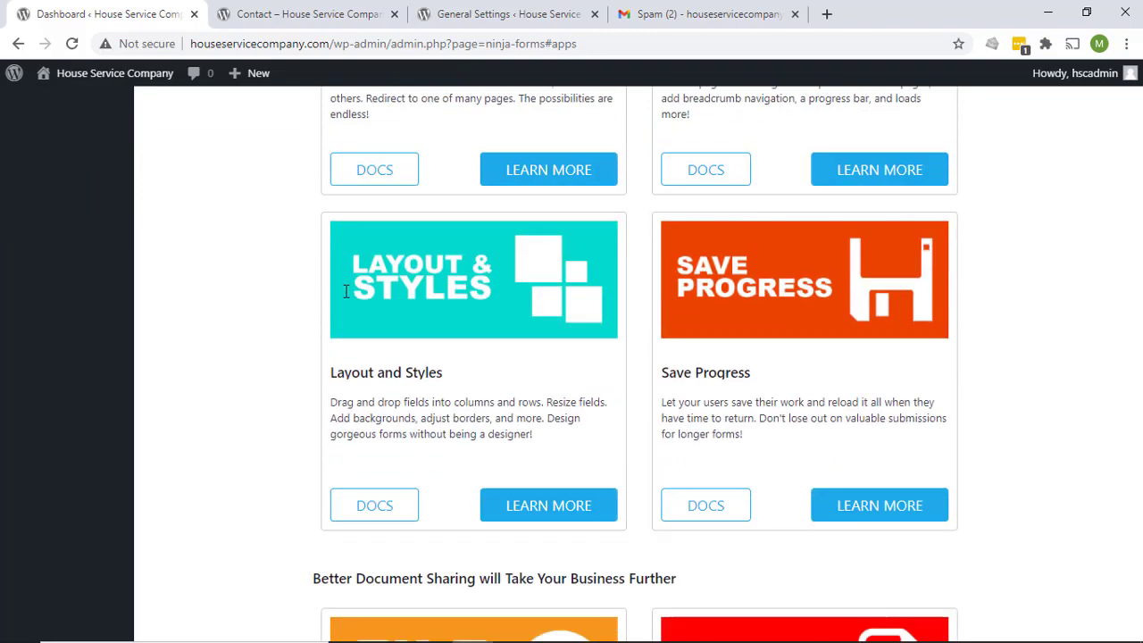
{"action": "scroll", "coordinate": [345, 291], "scroll_direction": "down", "scroll_amount": 6}
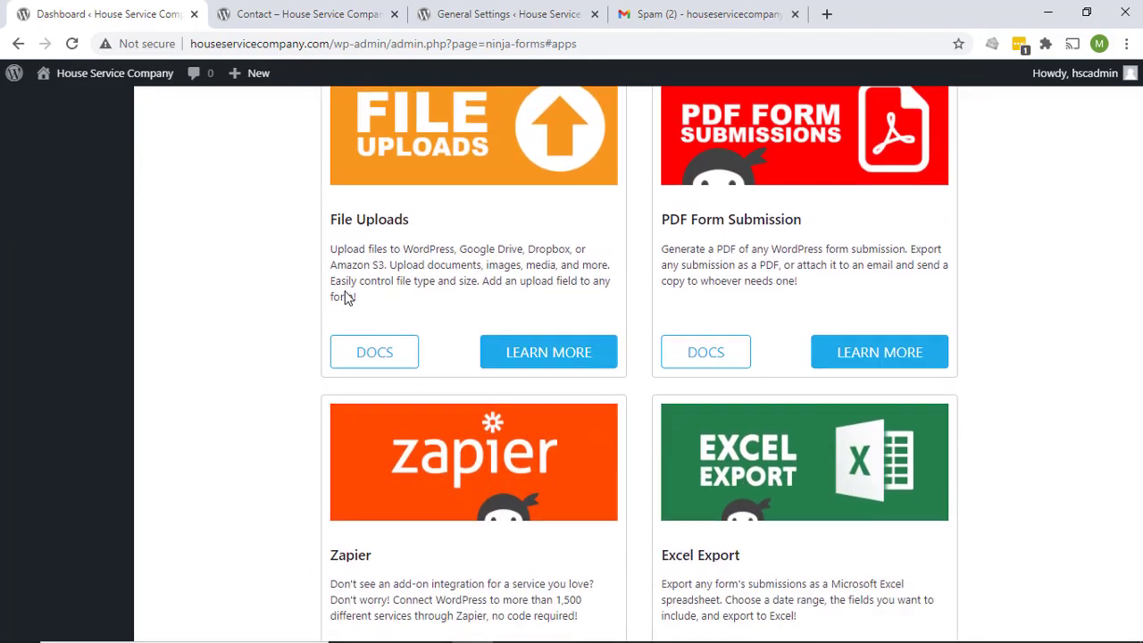
{"action": "scroll", "coordinate": [348, 296], "scroll_direction": "down", "scroll_amount": 4}
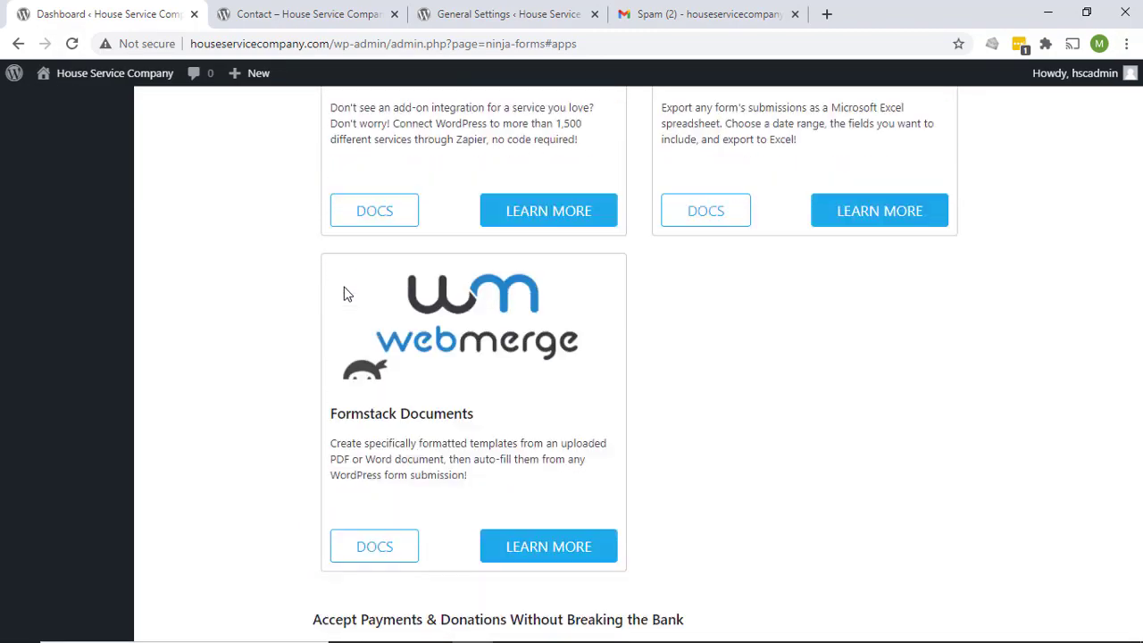
{"action": "scroll", "coordinate": [347, 292], "scroll_direction": "up", "scroll_amount": 15}
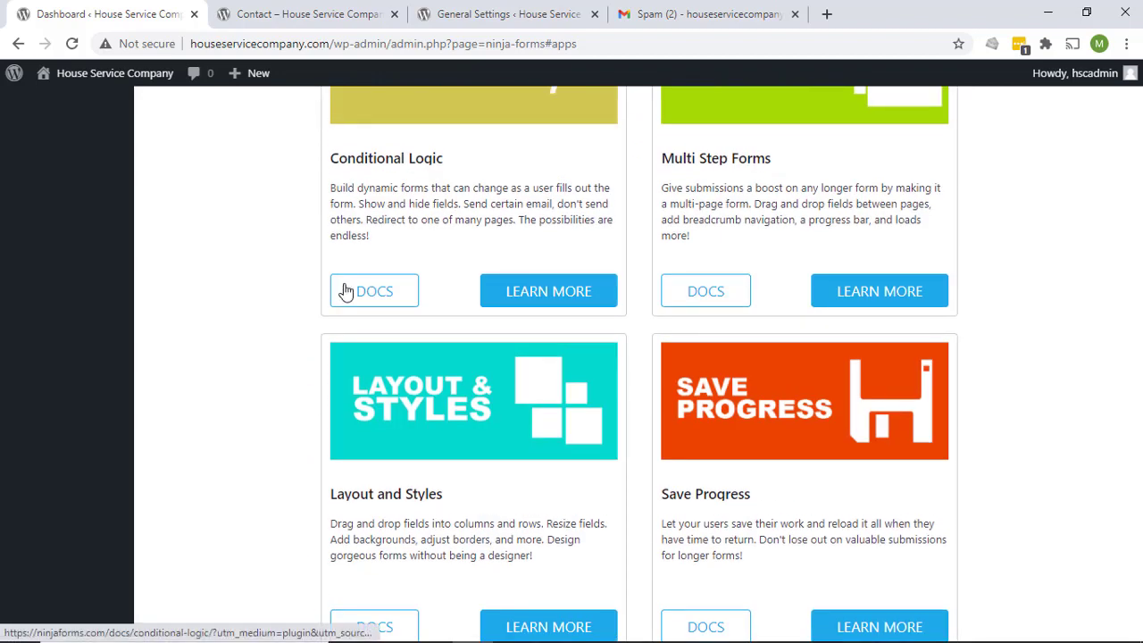
{"action": "scroll", "coordinate": [346, 292], "scroll_direction": "up", "scroll_amount": 6}
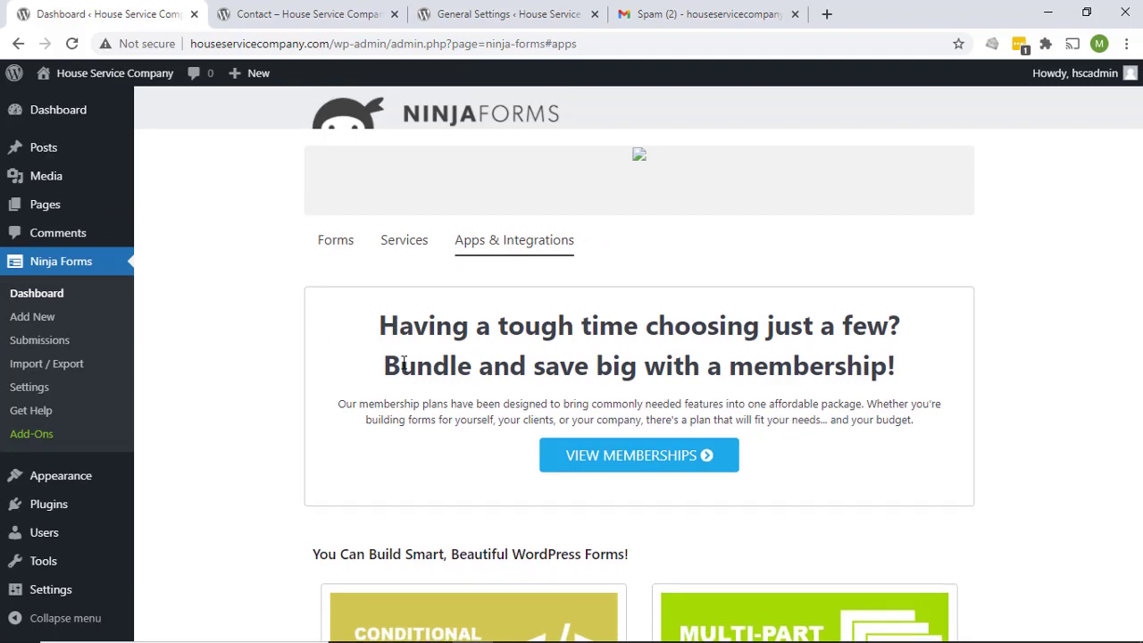
{"action": "scroll", "coordinate": [402, 357], "scroll_direction": "down", "scroll_amount": 3}
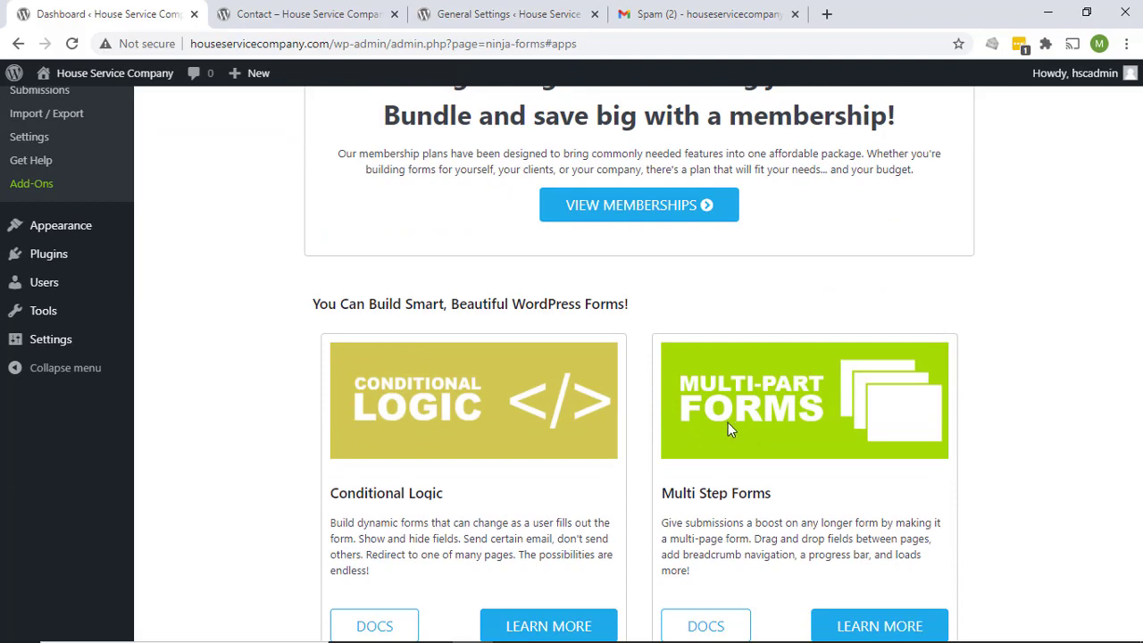
{"action": "scroll", "coordinate": [425, 408], "scroll_direction": "down", "scroll_amount": 1}
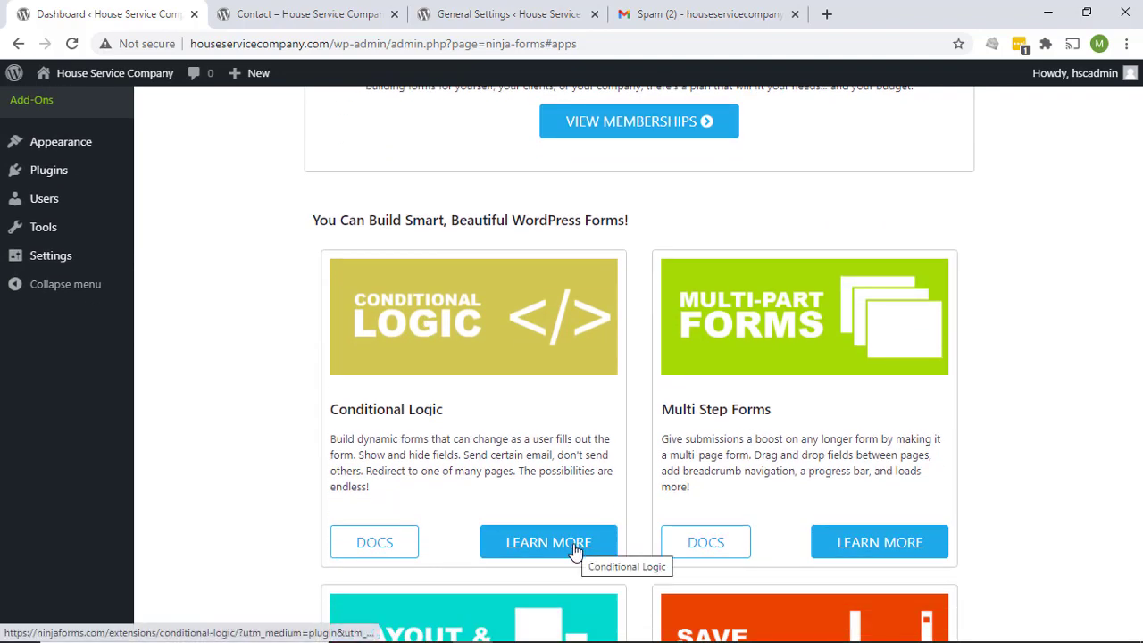
Step: View the Multi Step Forms add-on's product page and license pricing, dismissing the cookie notice, and close the page
{"action": "left_click", "coordinate": [905, 551]}
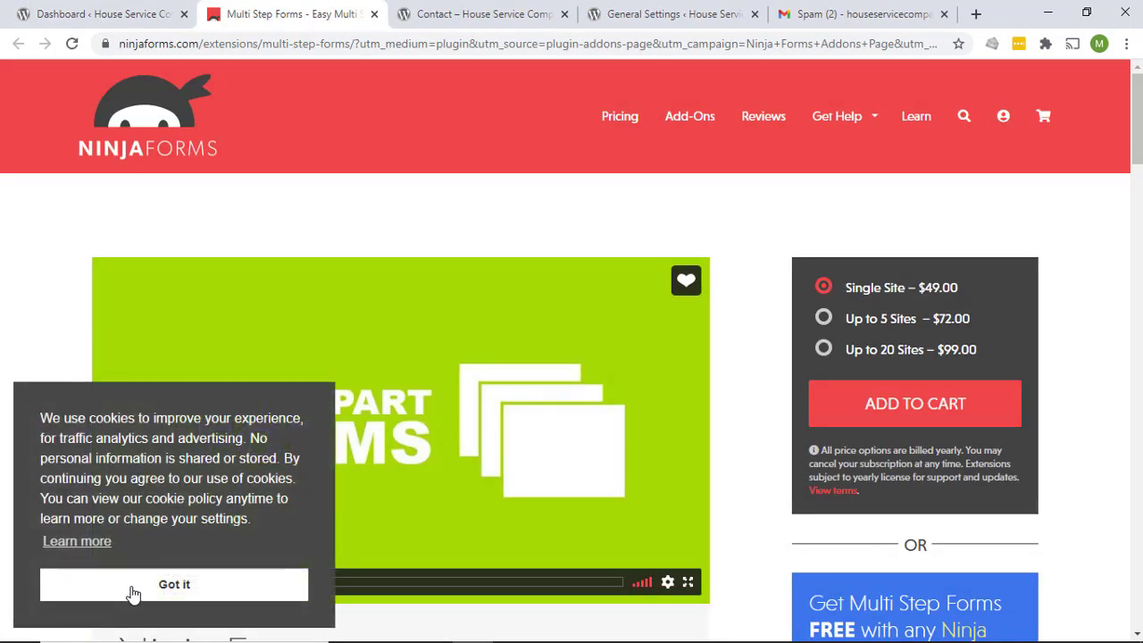
{"action": "left_click", "coordinate": [134, 588]}
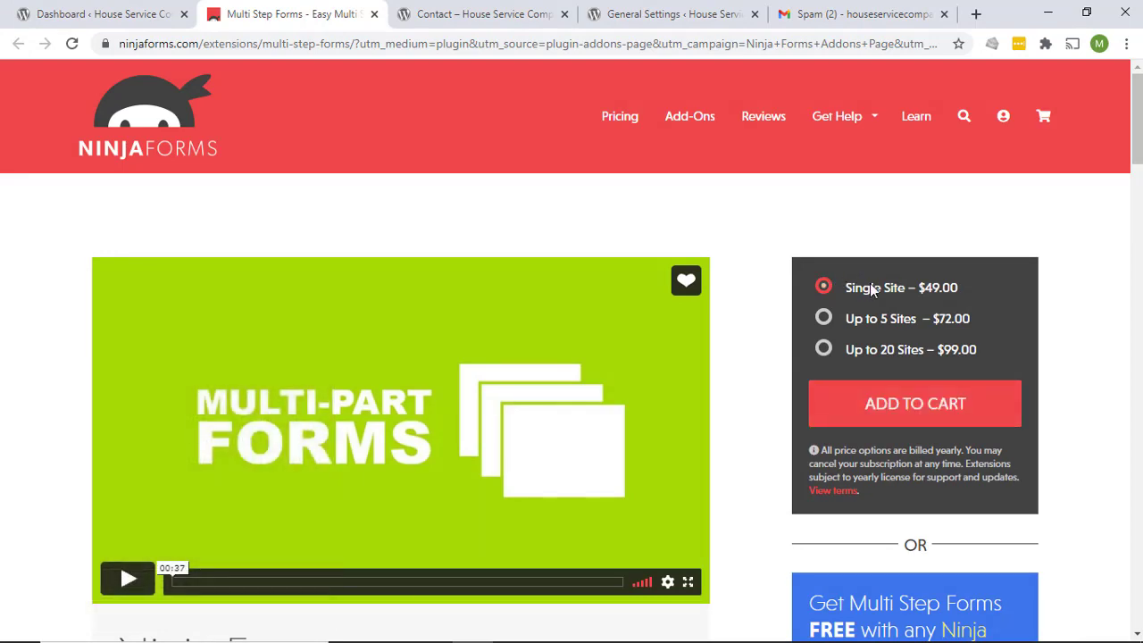
{"action": "scroll", "coordinate": [763, 382], "scroll_direction": "down", "scroll_amount": 3}
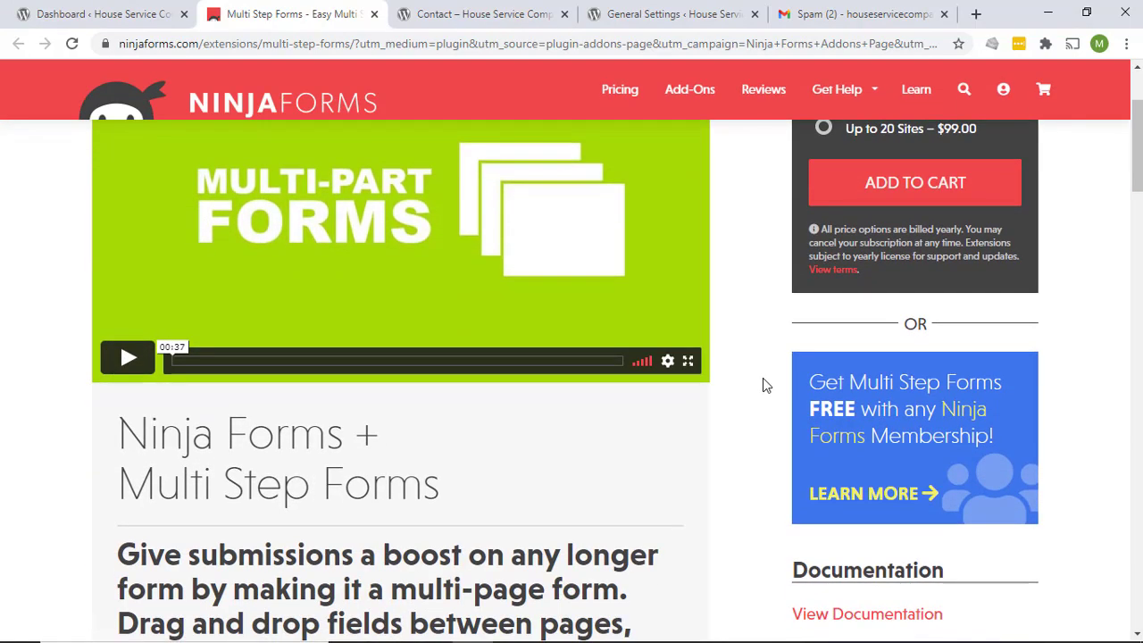
{"action": "scroll", "coordinate": [762, 382], "scroll_direction": "up", "scroll_amount": 3}
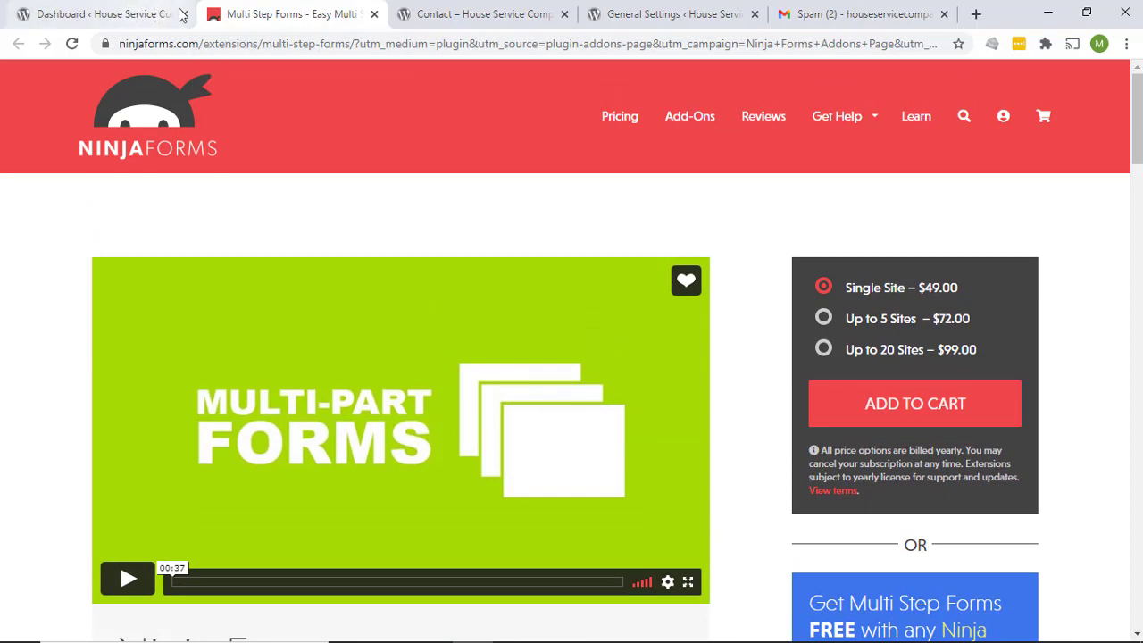
{"action": "left_click", "coordinate": [374, 14]}
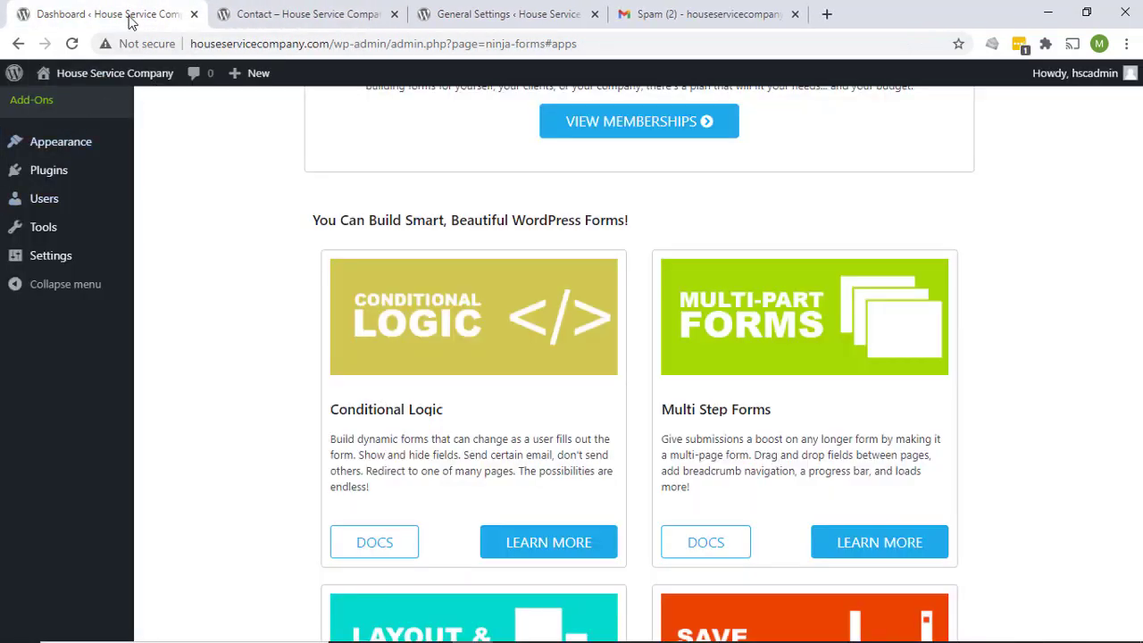
Step: Open the Ninja Forms submissions and list the entries received through the Contact Me form
{"action": "scroll", "coordinate": [157, 220], "scroll_direction": "up", "scroll_amount": 5}
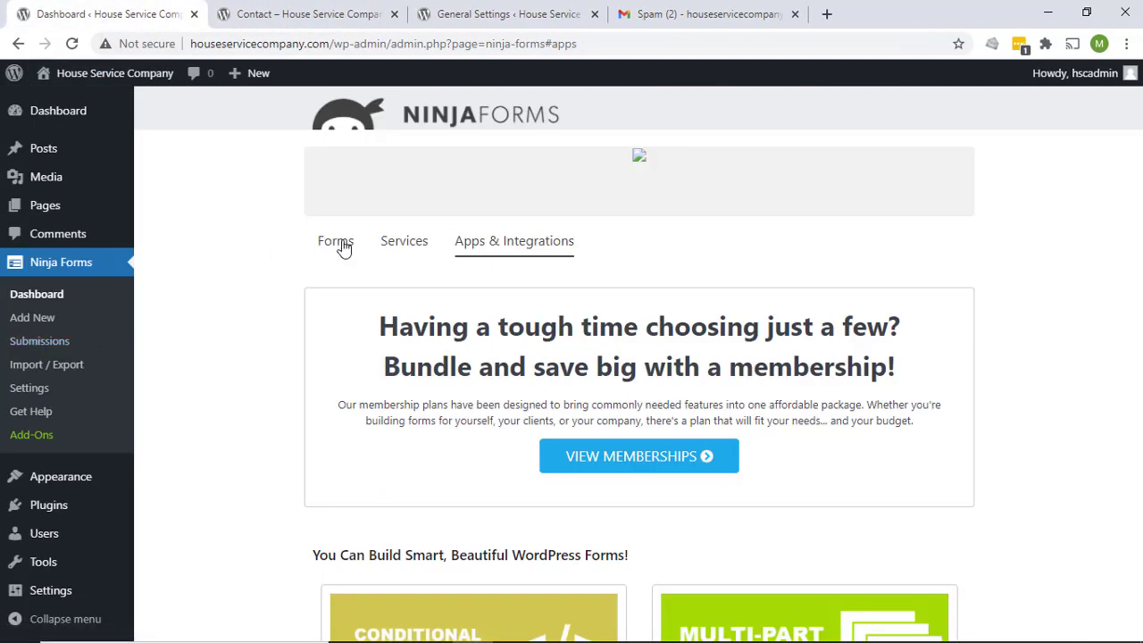
{"action": "left_click", "coordinate": [37, 347]}
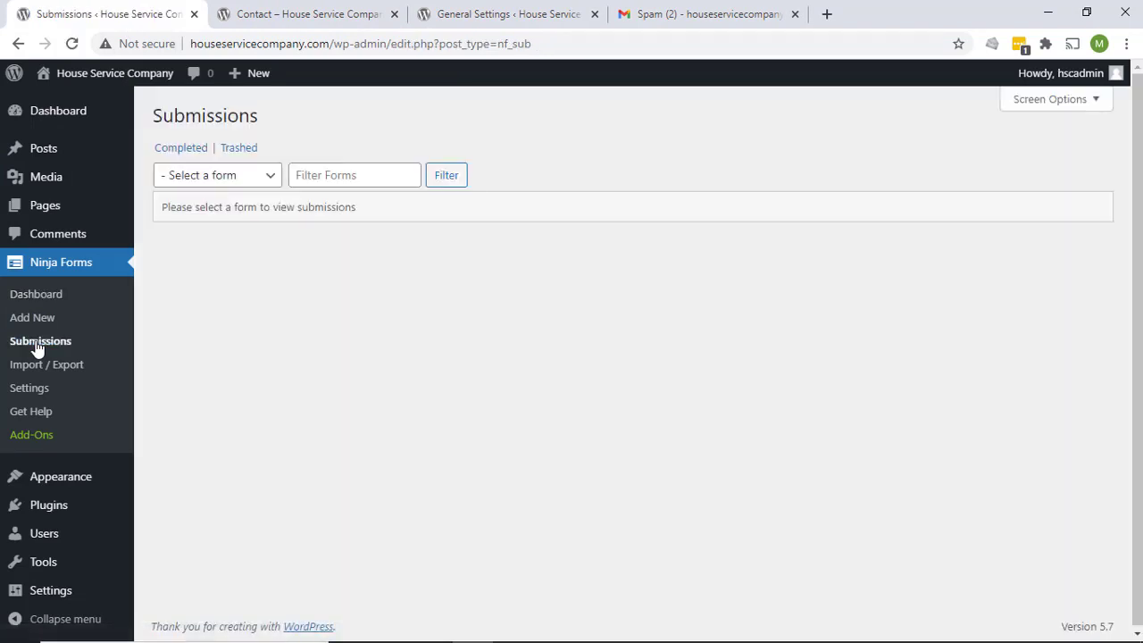
{"action": "left_click", "coordinate": [260, 177]}
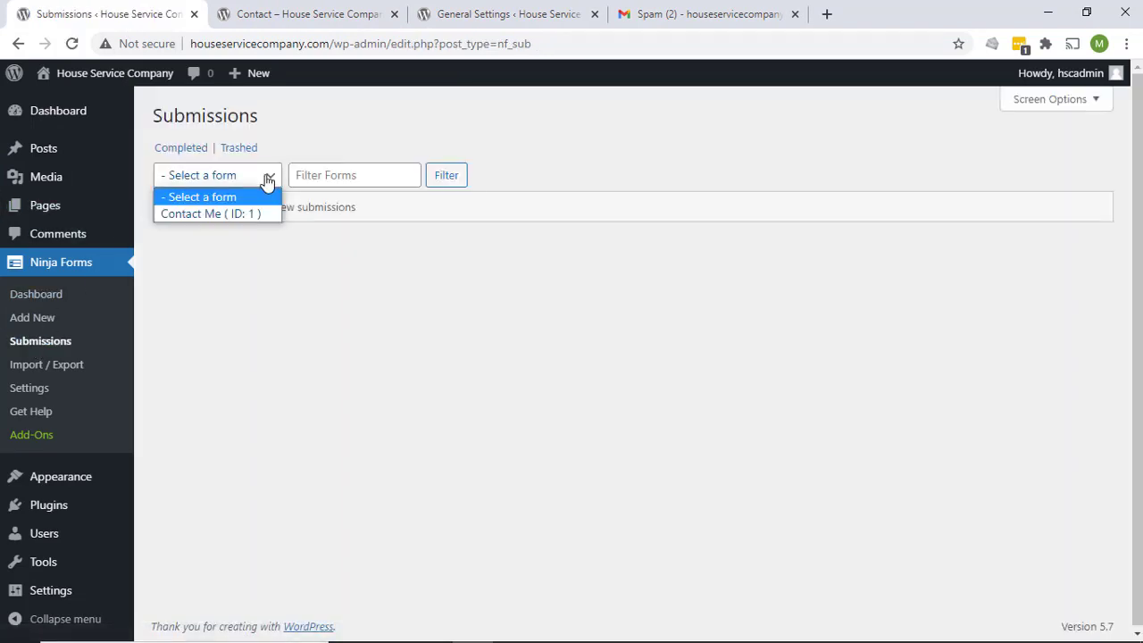
{"action": "left_click", "coordinate": [205, 215]}
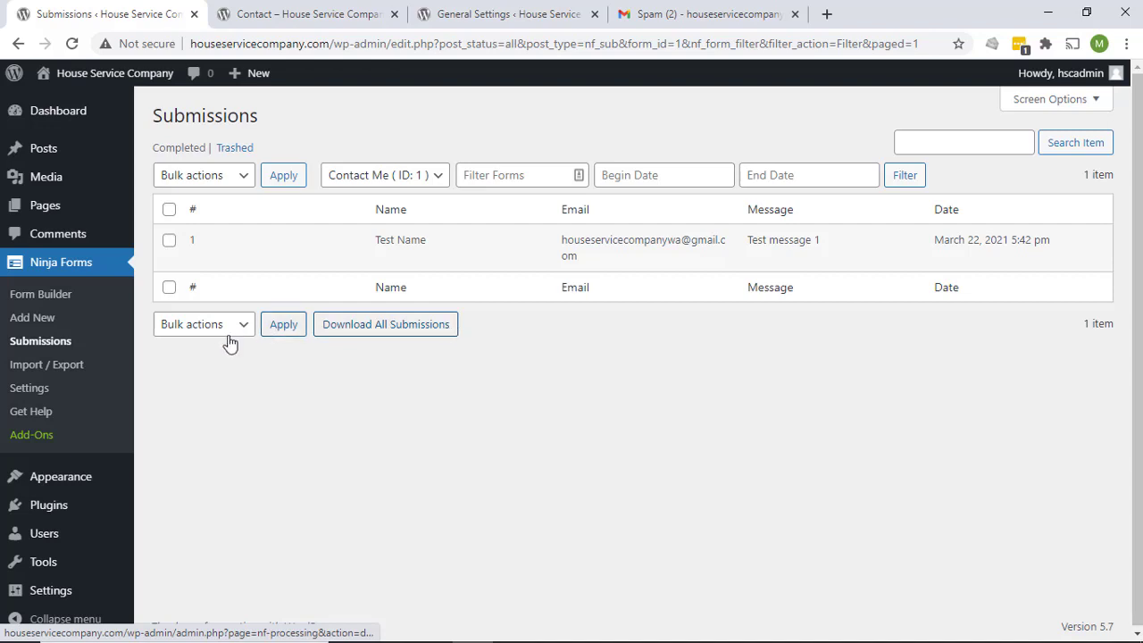
Step: Look over the Ninja Forms Import / Export page and review the plugin's settings down to the advanced options
{"action": "left_click", "coordinate": [49, 374]}
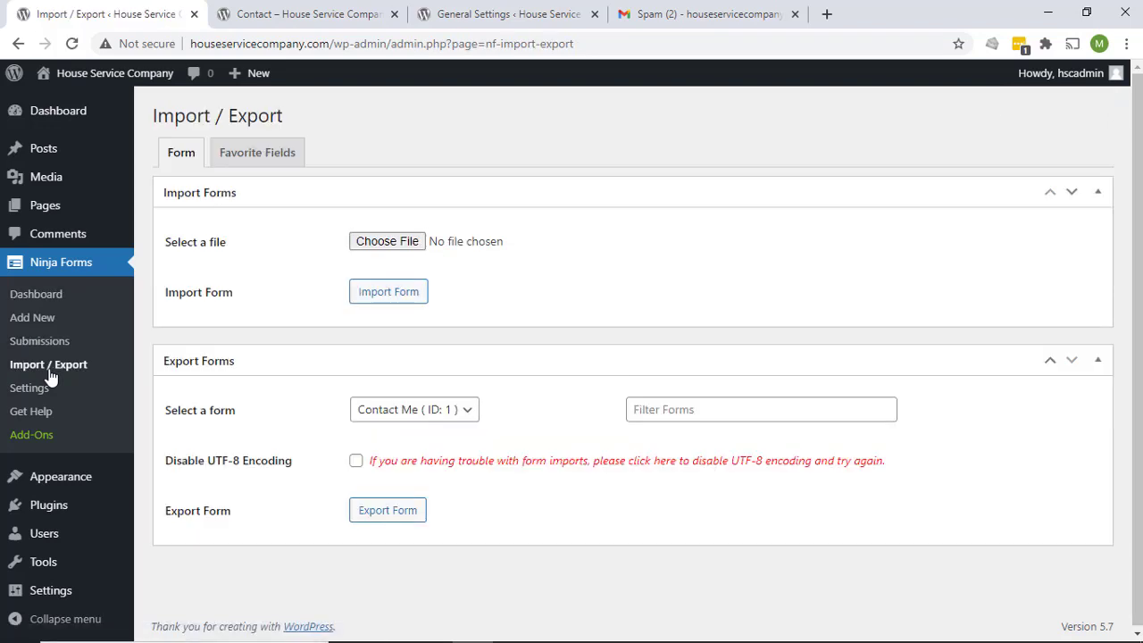
{"action": "left_click", "coordinate": [42, 392]}
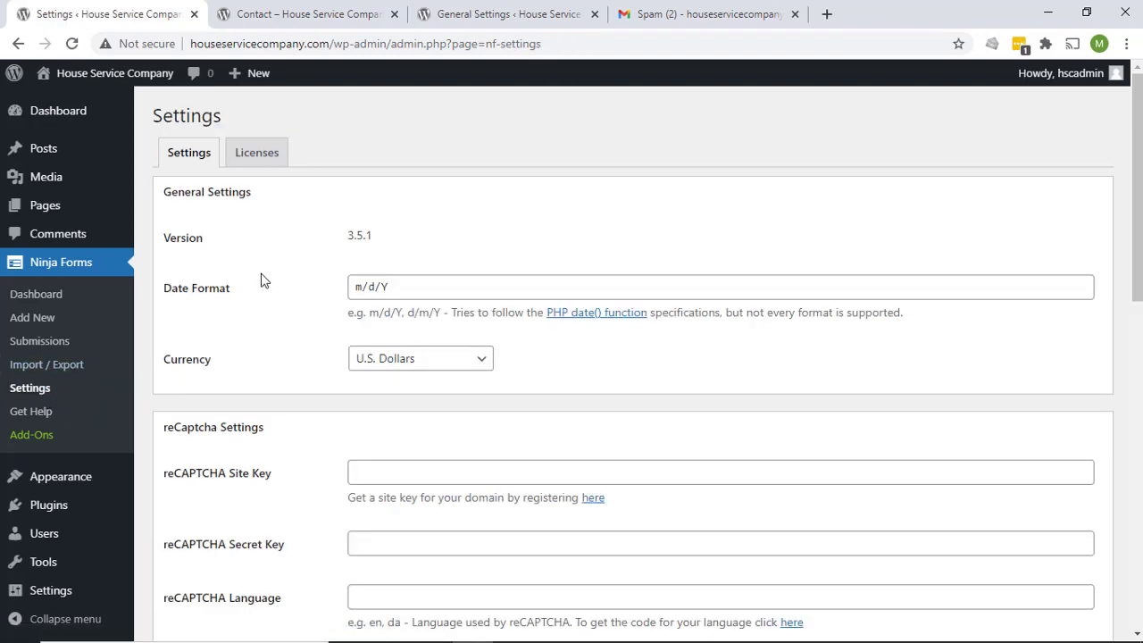
{"action": "scroll", "coordinate": [263, 273], "scroll_direction": "down", "scroll_amount": 4}
{"action": "scroll", "coordinate": [261, 277], "scroll_direction": "down", "scroll_amount": 6}
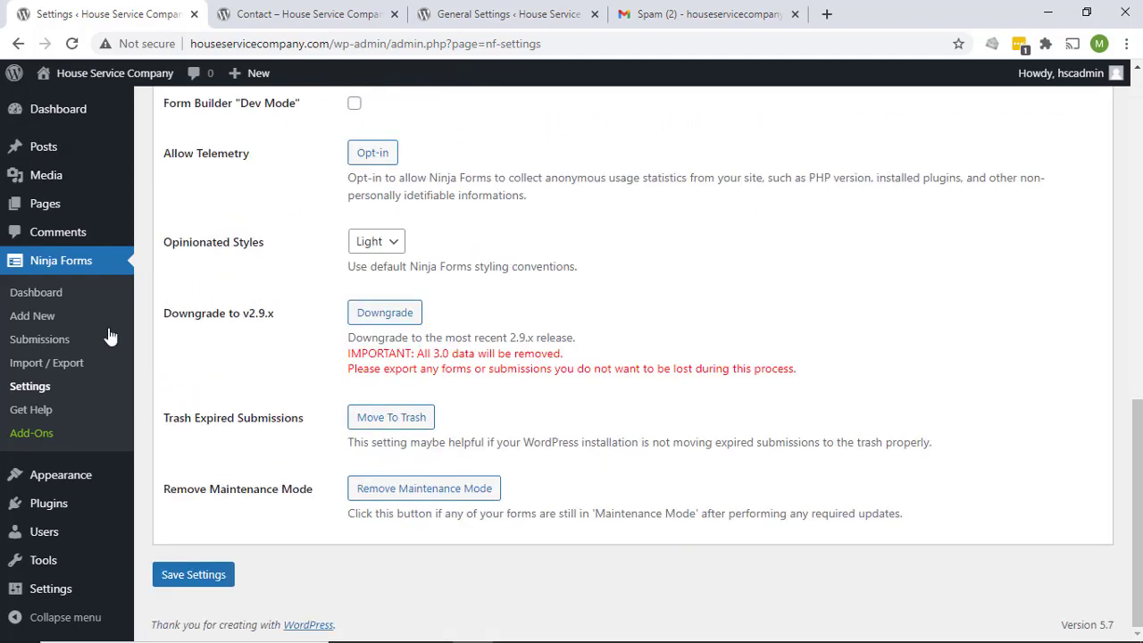
Step: Review the Ninja Forms Get Help page with its system report, and look over the Add-Ons page
{"action": "left_click", "coordinate": [45, 418]}
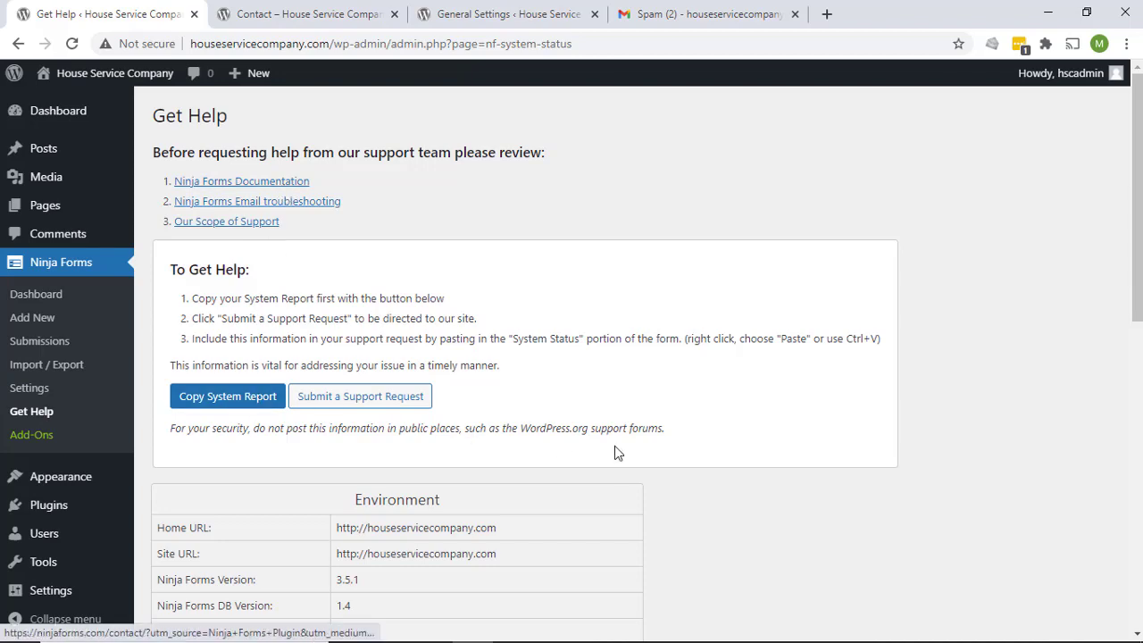
{"action": "scroll", "coordinate": [614, 446], "scroll_direction": "down", "scroll_amount": 8}
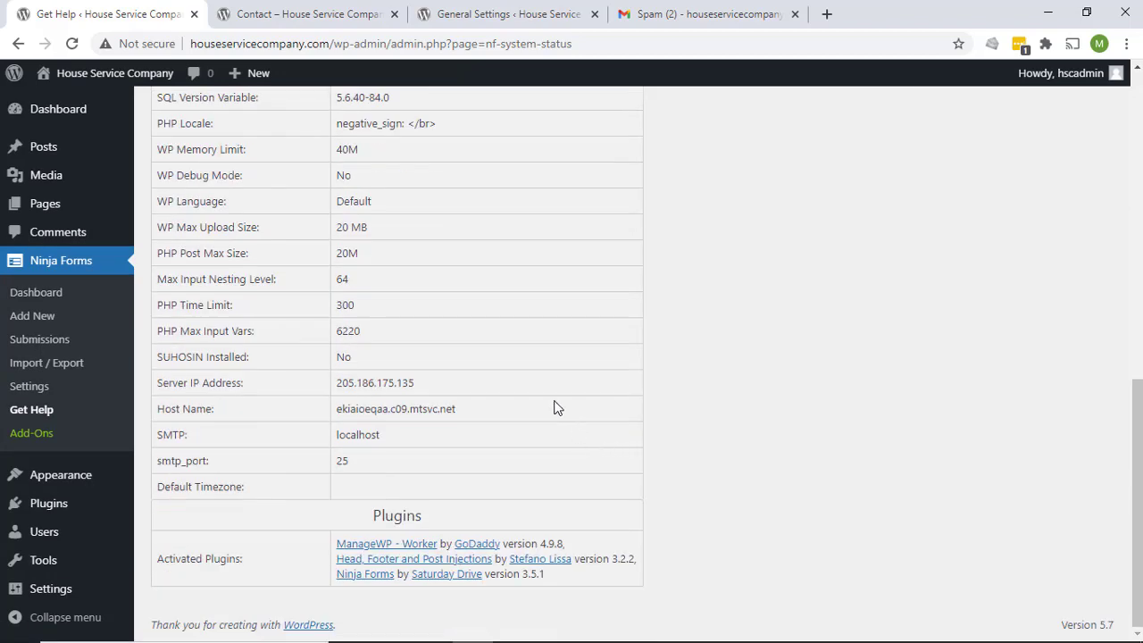
{"action": "scroll", "coordinate": [553, 408], "scroll_direction": "up", "scroll_amount": 10}
{"action": "left_click", "coordinate": [44, 437]}
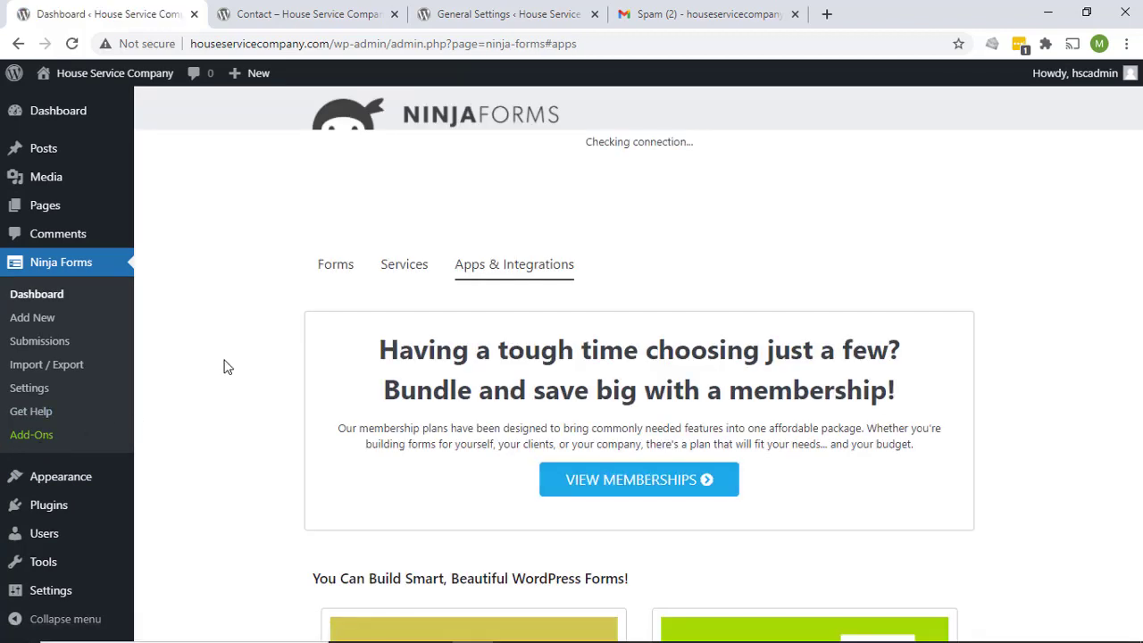
{"action": "scroll", "coordinate": [272, 373], "scroll_direction": "down", "scroll_amount": 4}
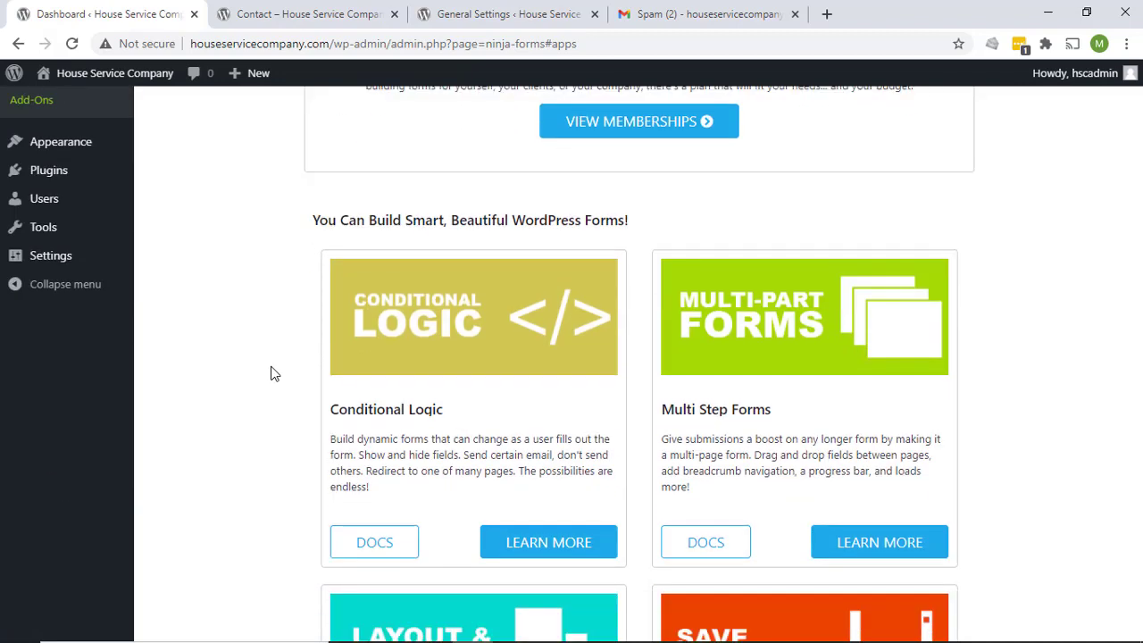
{"action": "scroll", "coordinate": [274, 373], "scroll_direction": "up", "scroll_amount": 4}
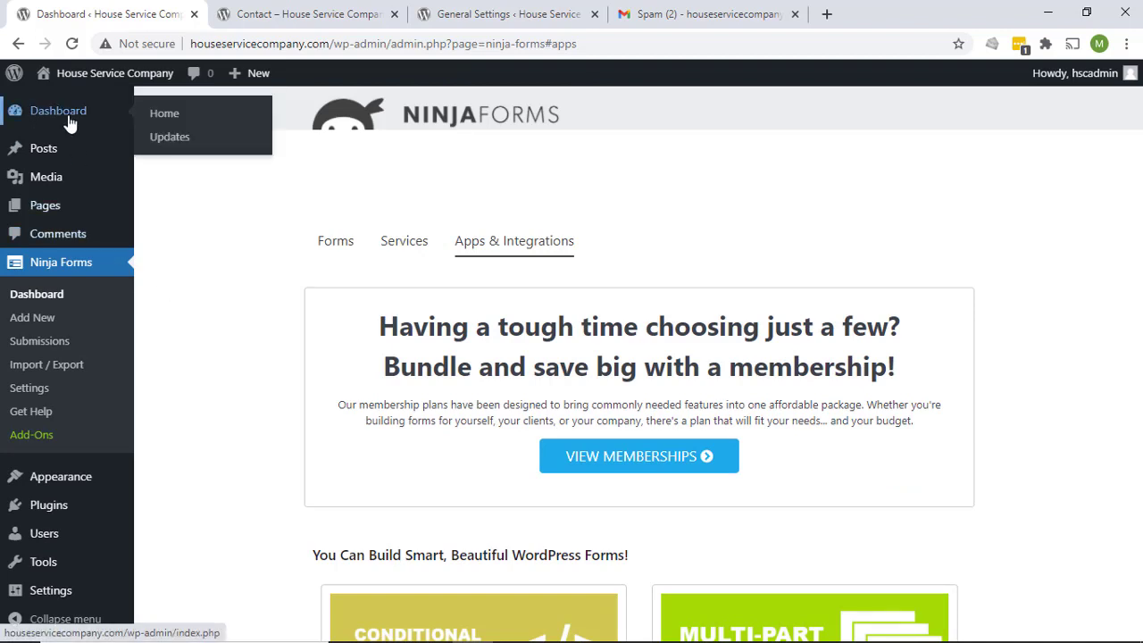
Step: Reload the site's Contact page and look over the blank Contact Me form
{"action": "left_click", "coordinate": [295, 12]}
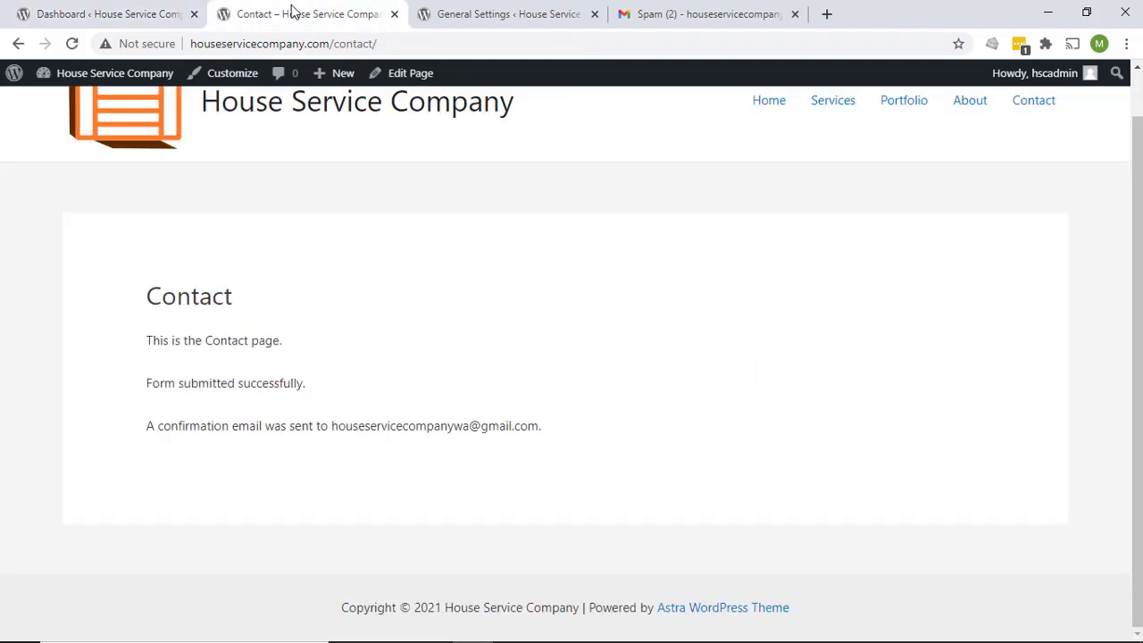
{"action": "left_click", "coordinate": [71, 43]}
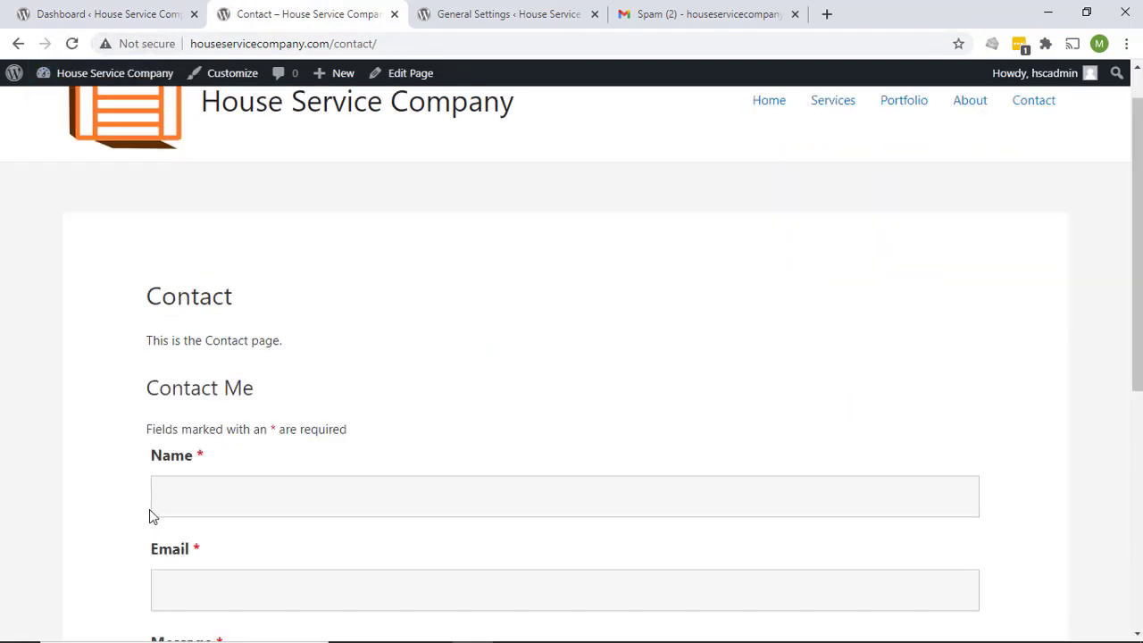
{"action": "scroll", "coordinate": [152, 517], "scroll_direction": "down", "scroll_amount": 4}
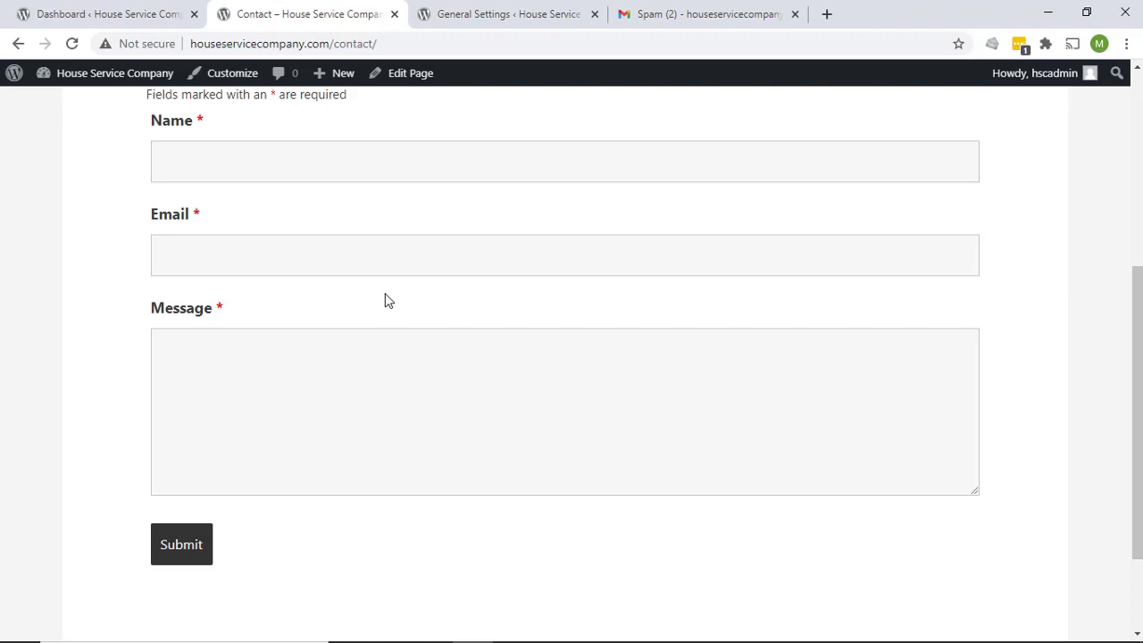
{"action": "scroll", "coordinate": [384, 300], "scroll_direction": "up", "scroll_amount": 5}
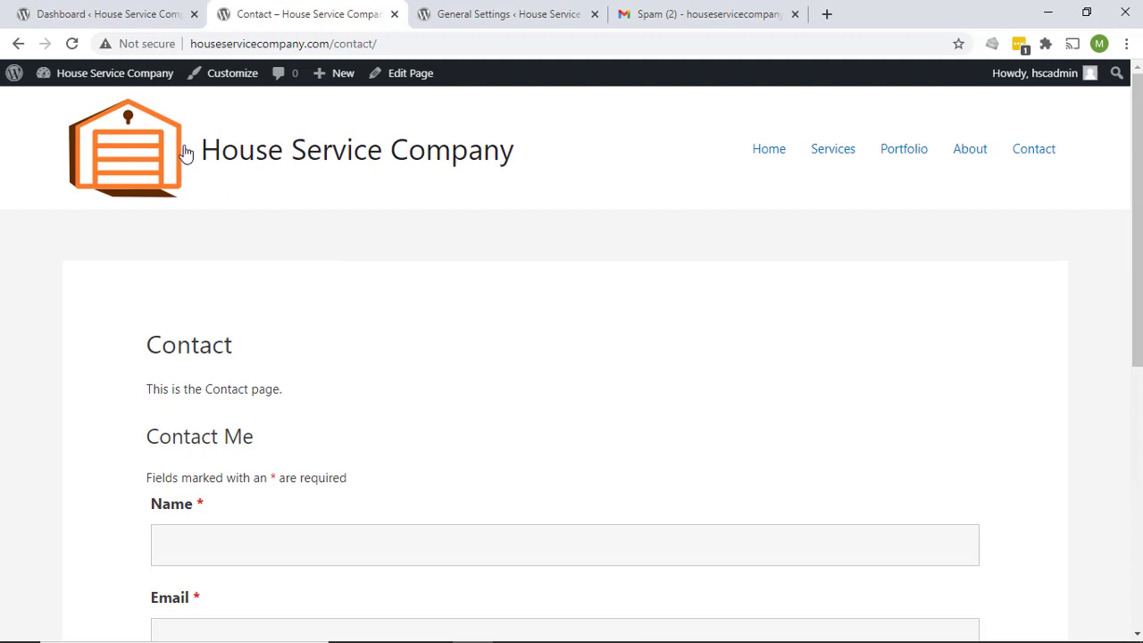